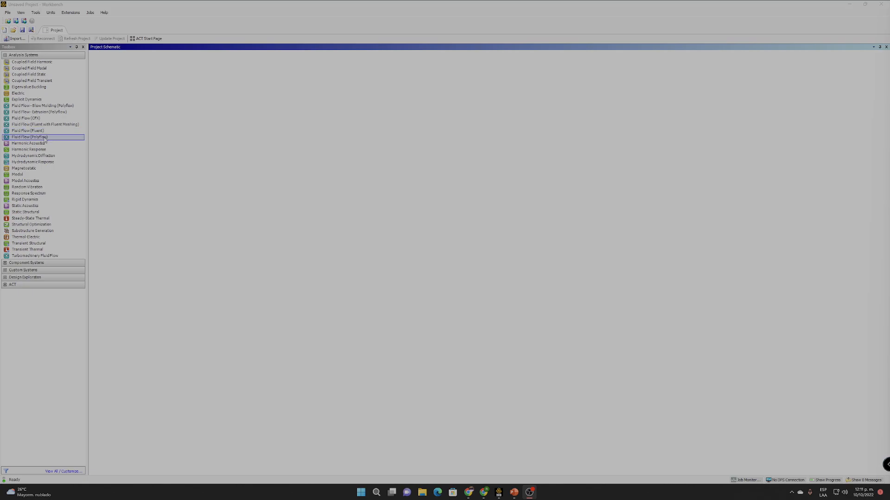
- Add a Fluid Flow (Fluent) analysis system to the project schematic and open its Geometry cell in SpaceClaim
{"action": "left_click_drag", "start_coordinate": [32, 136], "coordinate": [149, 99]}
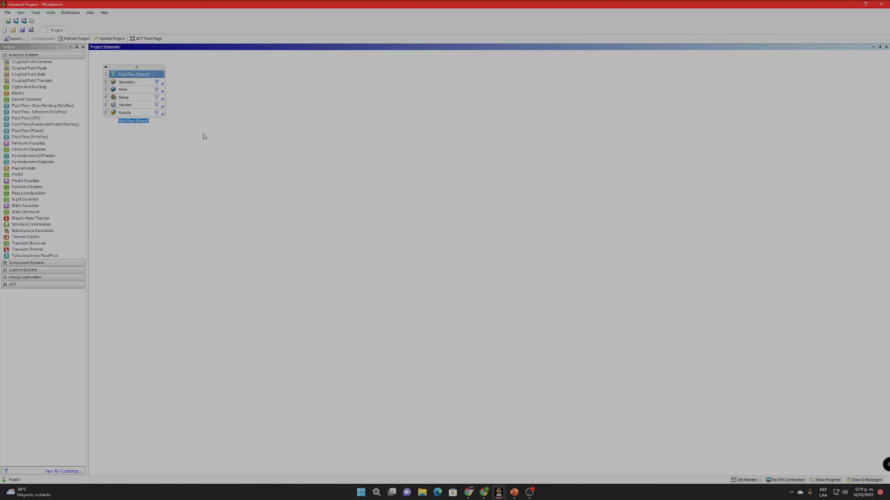
{"action": "right_click", "coordinate": [134, 83]}
{"action": "left_click", "coordinate": [150, 85]}
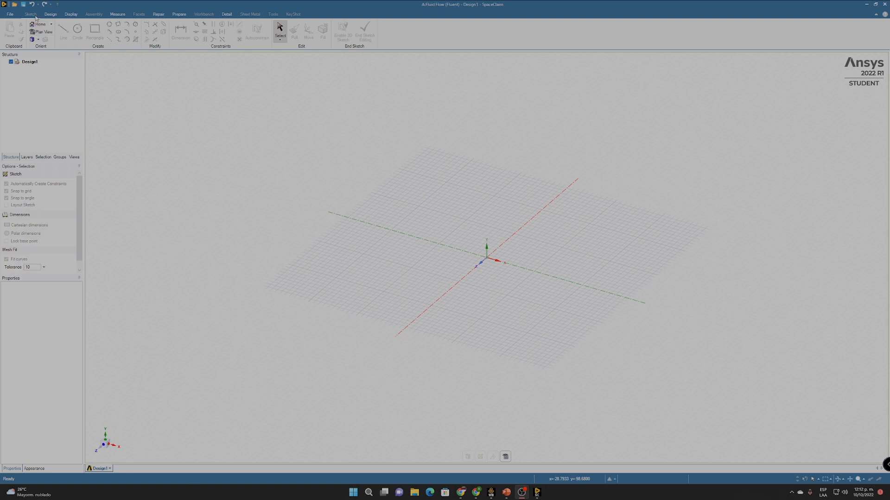
- Orient the view along the X axis and set the sketch plane to the YZ plane through the origin
{"action": "left_click", "coordinate": [51, 14]}
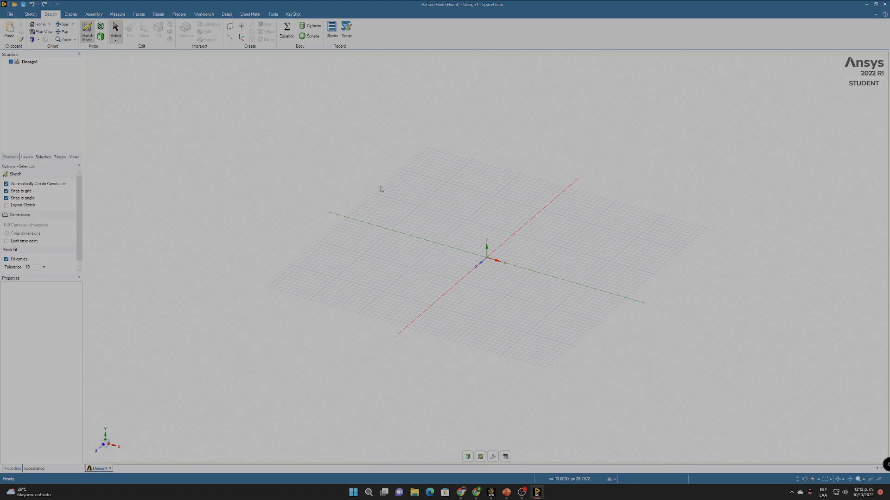
{"action": "key", "text": "alt+Tab"}
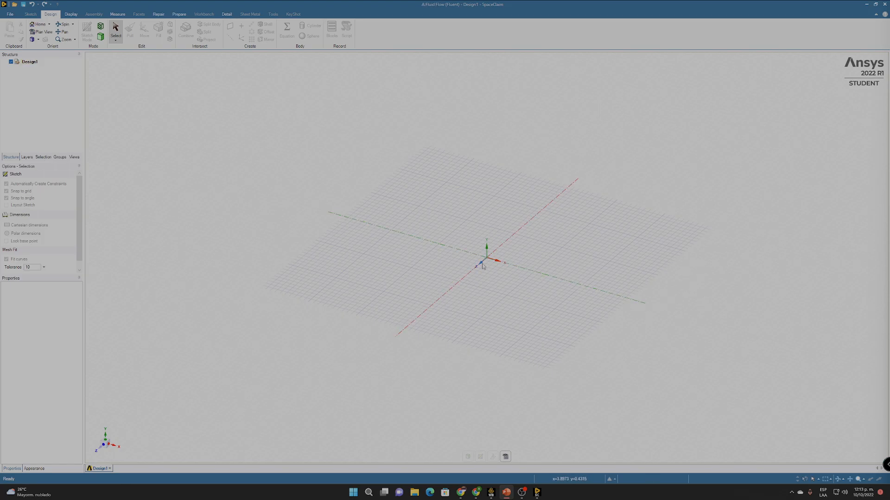
{"action": "left_click", "coordinate": [113, 446]}
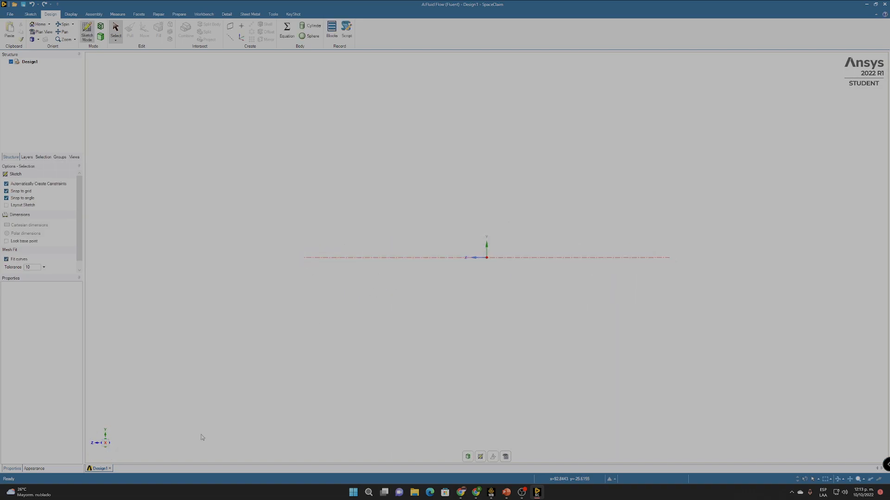
{"action": "left_click", "coordinate": [102, 445]}
{"action": "left_click", "coordinate": [105, 449]}
{"action": "left_click", "coordinate": [105, 451]}
{"action": "left_click", "coordinate": [480, 457]}
{"action": "left_click", "coordinate": [467, 458]}
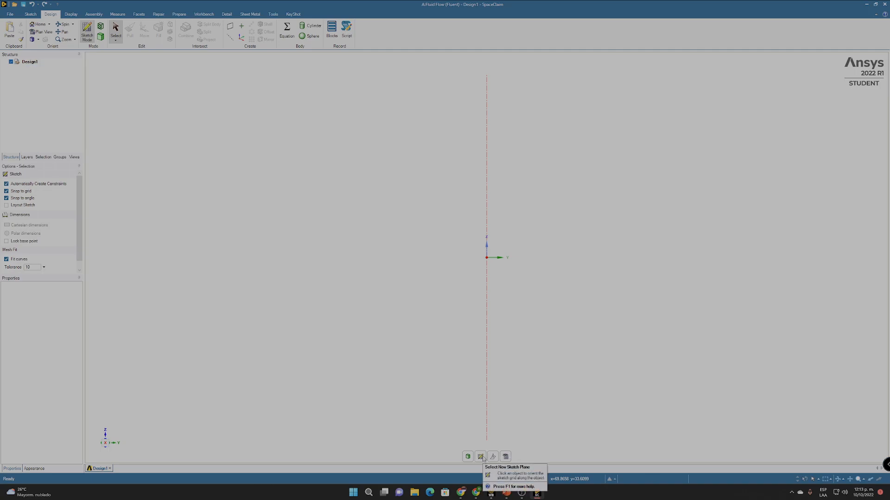
{"action": "left_click", "coordinate": [480, 458]}
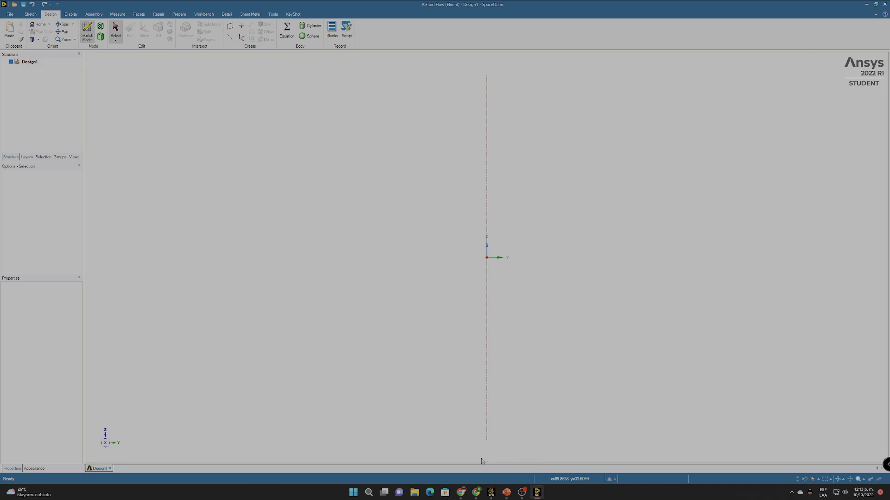
{"action": "left_click", "coordinate": [495, 256]}
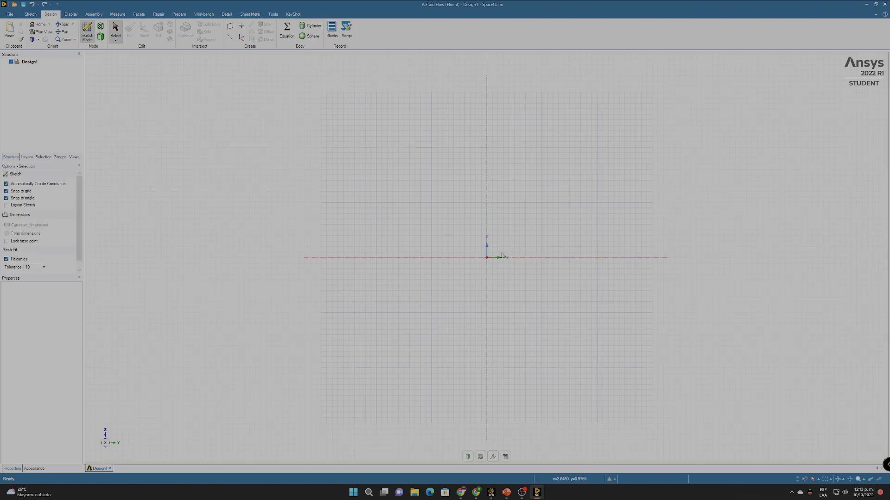
- Sketch a circle with a diameter of 50 mm centred on the origin
{"action": "left_click", "coordinate": [30, 14]}
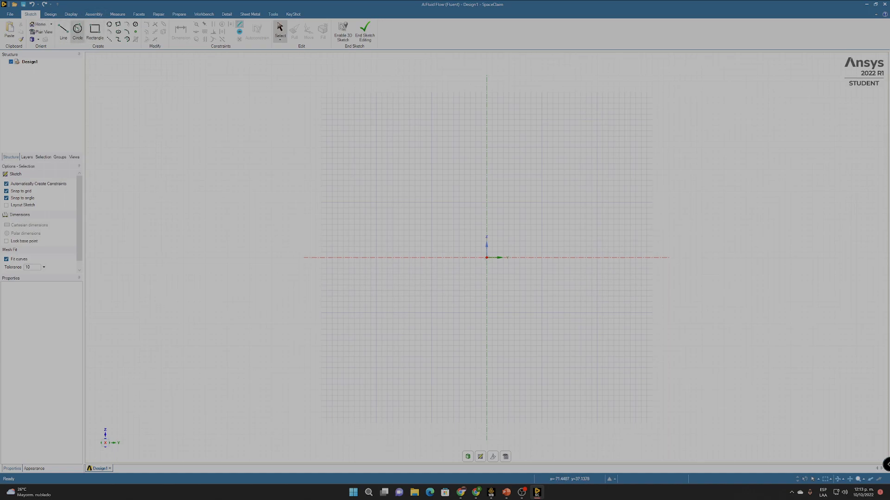
{"action": "left_click", "coordinate": [78, 30]}
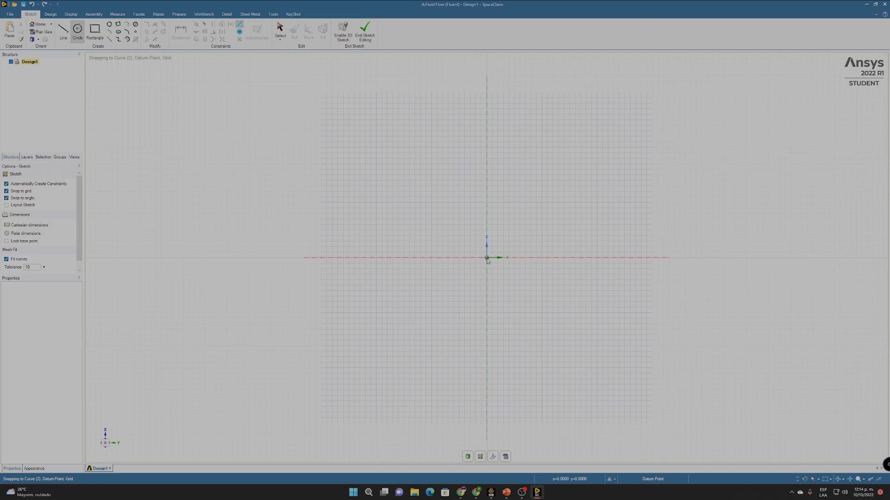
{"action": "left_click", "coordinate": [487, 257]}
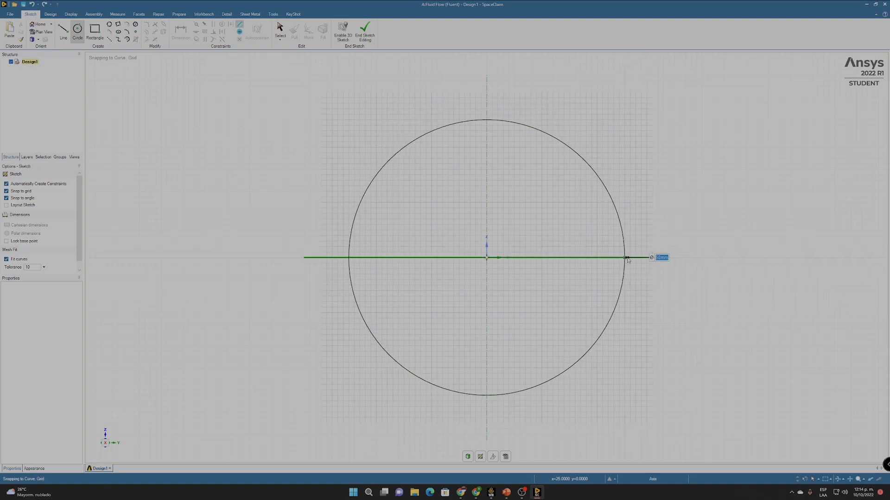
{"action": "type", "text": "50"}
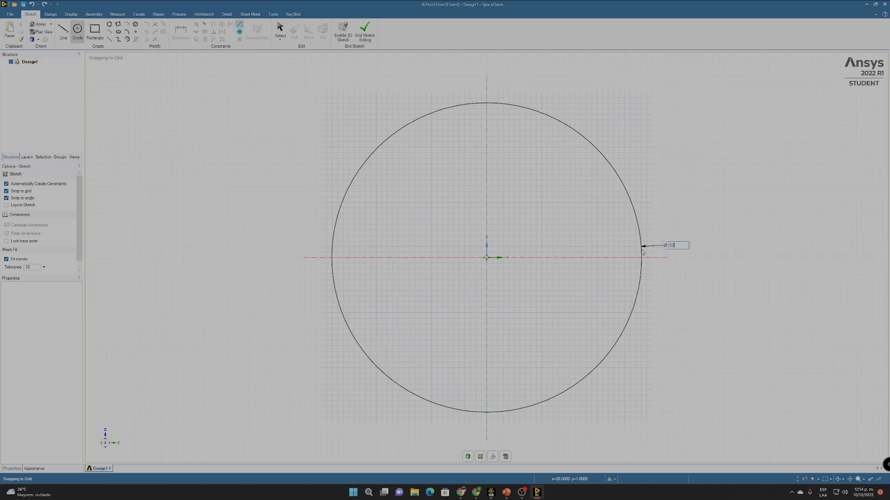
{"action": "key", "text": "Return"}
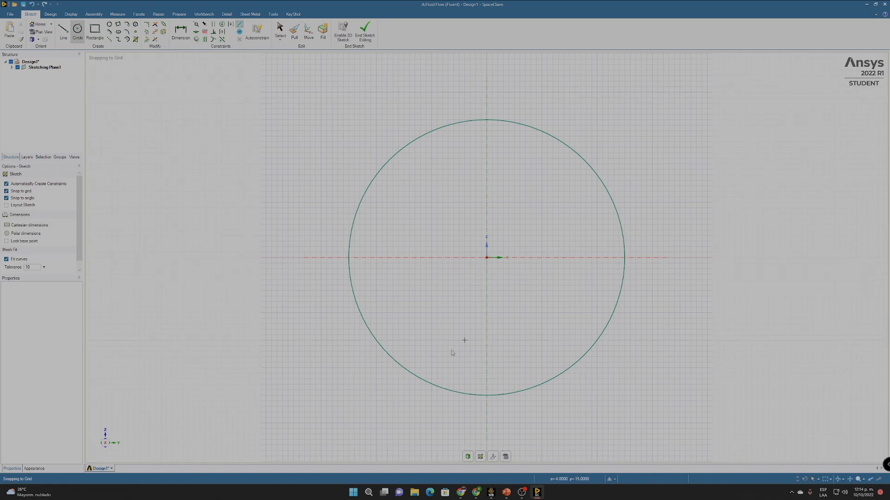
- End the circle sketch and pull the circular face 50 mm in the negative X direction to form a solid cylinder
{"action": "left_click", "coordinate": [366, 32]}
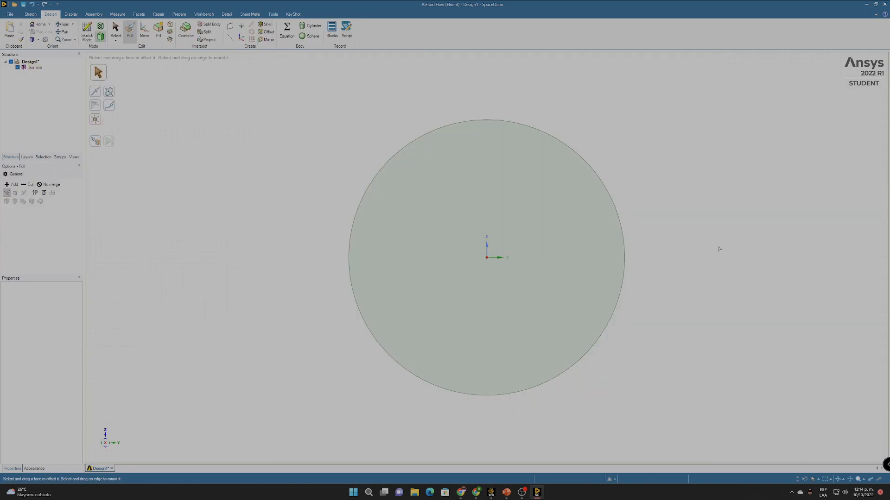
{"action": "middle_click_drag", "start_coordinate": [687, 267], "coordinate": [634, 276]}
{"action": "left_click", "coordinate": [482, 225]}
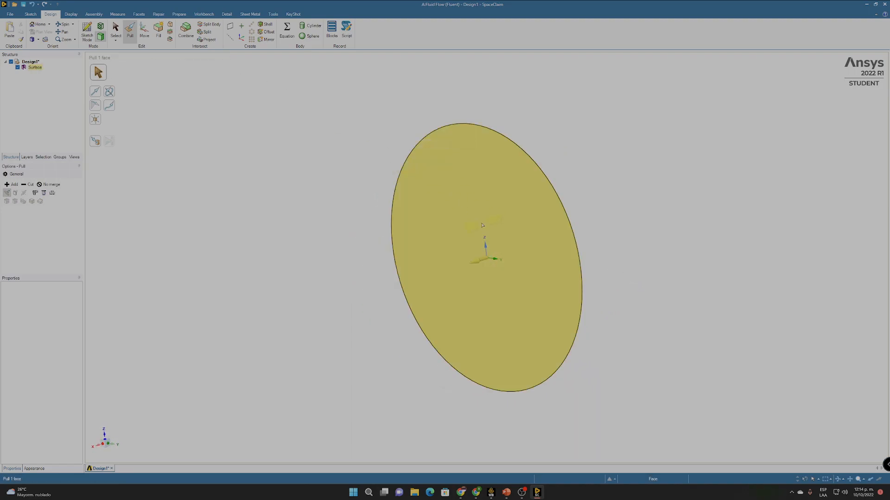
{"action": "left_click", "coordinate": [286, 168]}
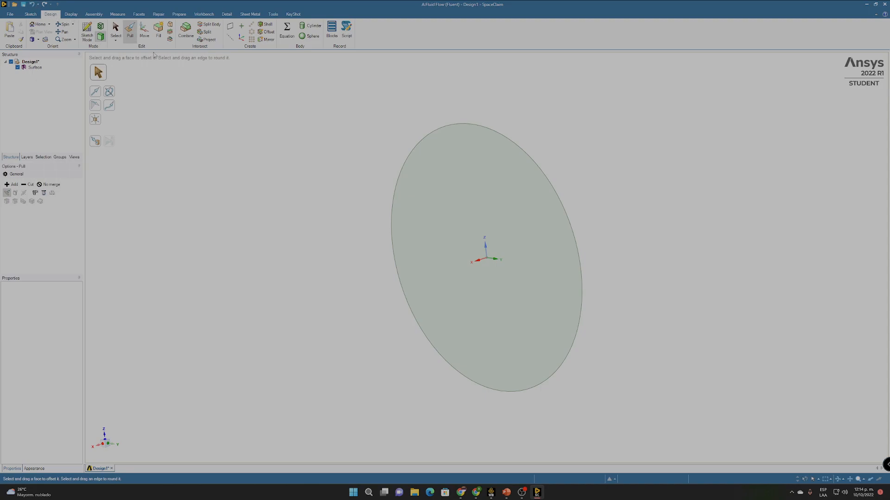
{"action": "left_click", "coordinate": [508, 246]}
{"action": "left_click", "coordinate": [514, 230]}
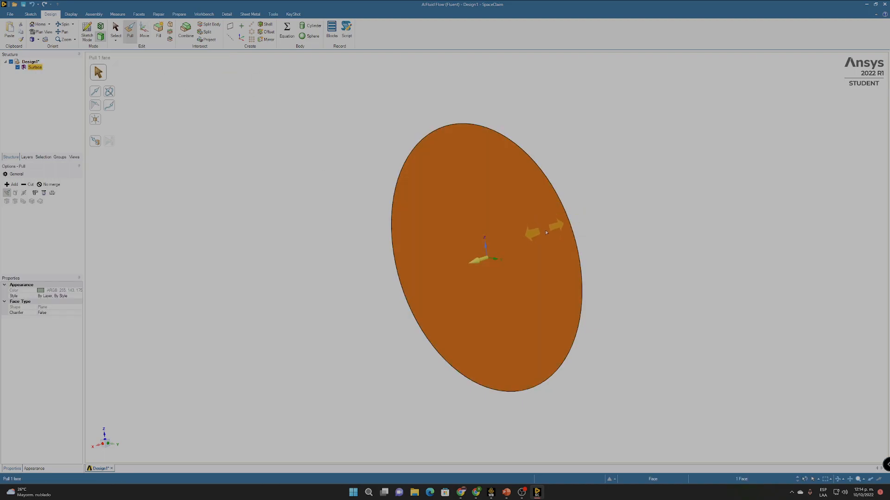
{"action": "left_click", "coordinate": [289, 92]}
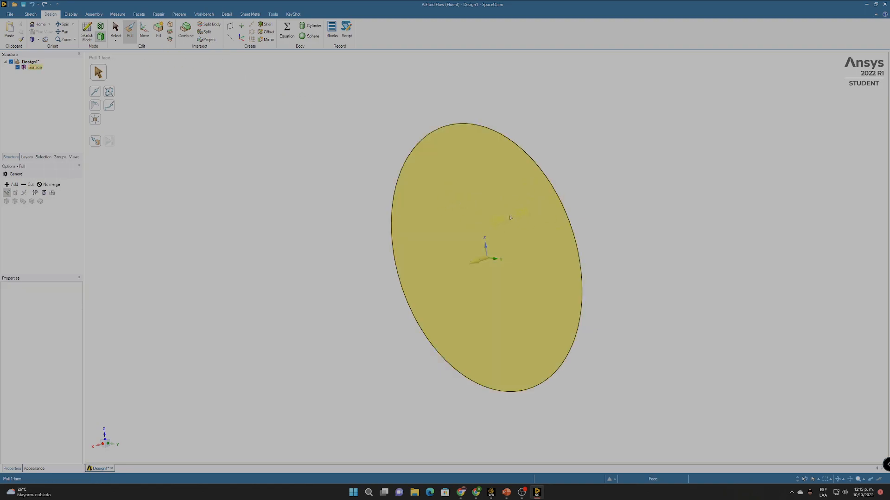
{"action": "left_click", "coordinate": [510, 218]}
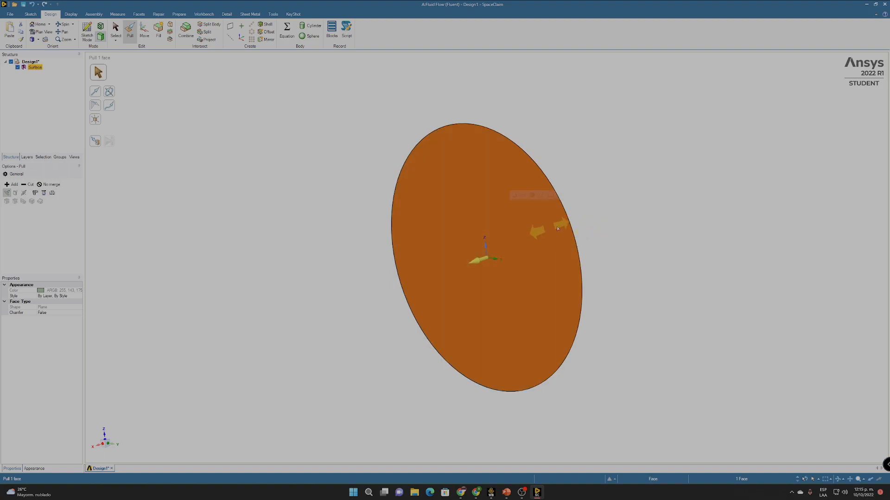
{"action": "left_click_drag", "start_coordinate": [609, 233], "coordinate": [715, 262]}
{"action": "type", "text": "50"}
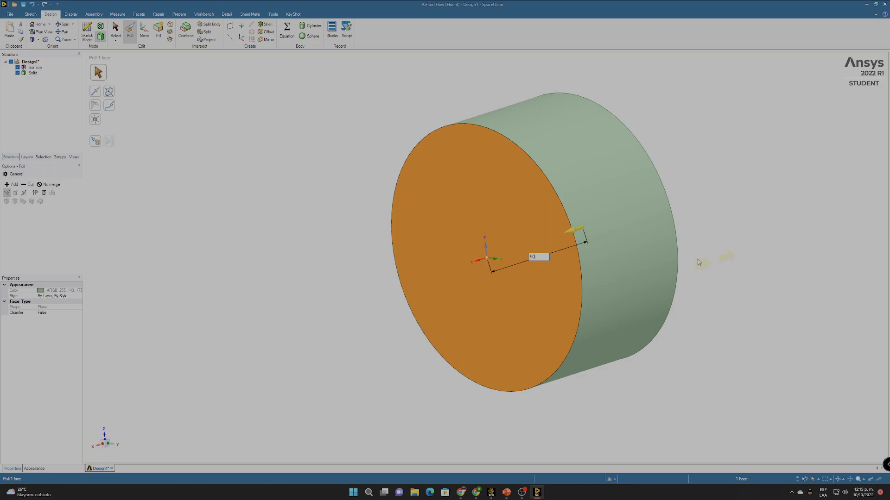
{"action": "key", "text": "Return"}
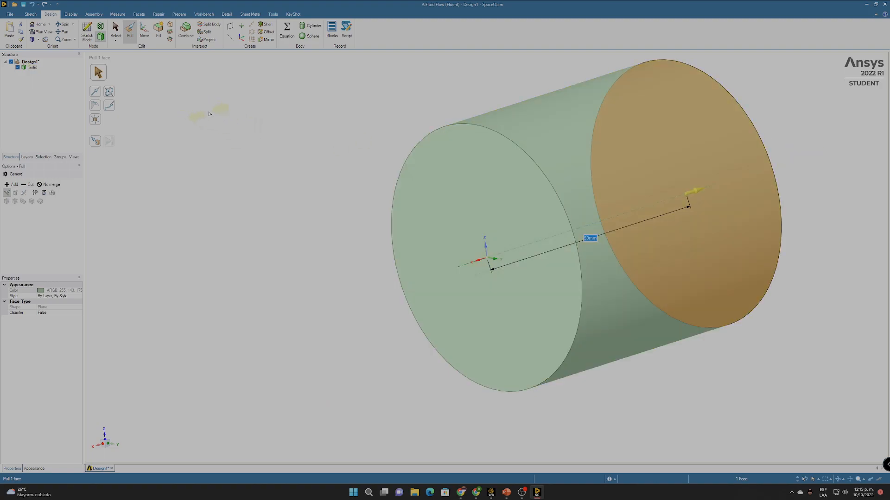
{"action": "left_click", "coordinate": [209, 113]}
{"action": "mouse_move", "coordinate": [794, 214]}
{"action": "middle_mouse_down", "text": "shift"}
{"action": "mouse_move", "coordinate": [728, 216]}
{"action": "mouse_move", "coordinate": [733, 188]}
{"action": "mouse_move", "coordinate": [629, 238]}
{"action": "mouse_move", "coordinate": [697, 204]}
{"action": "mouse_move", "coordinate": [755, 194]}
{"action": "mouse_move", "coordinate": [741, 215]}
{"action": "mouse_move", "coordinate": [749, 229]}
{"action": "mouse_move", "coordinate": [747, 213]}
{"action": "mouse_move", "coordinate": [711, 218]}
{"action": "middle_mouse_up", "text": "shift"}
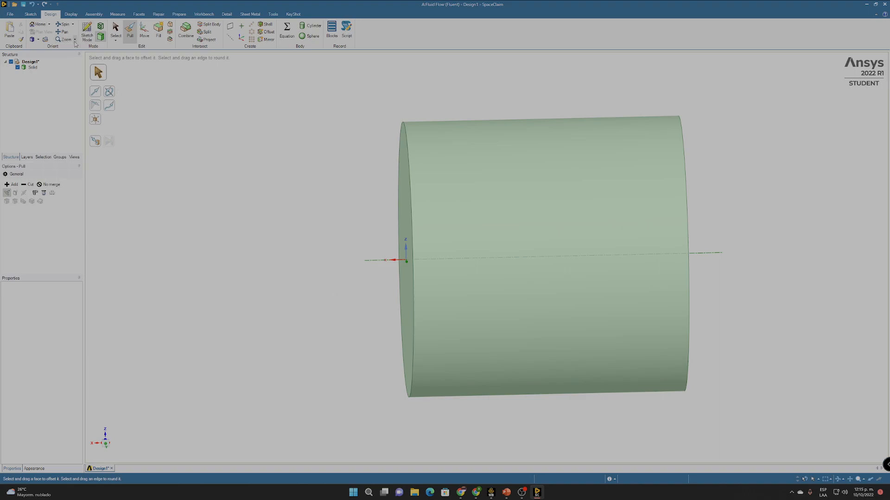
- Start a new sketch on the XY plane that runs through the cylinder's axis
{"action": "left_click", "coordinate": [86, 33]}
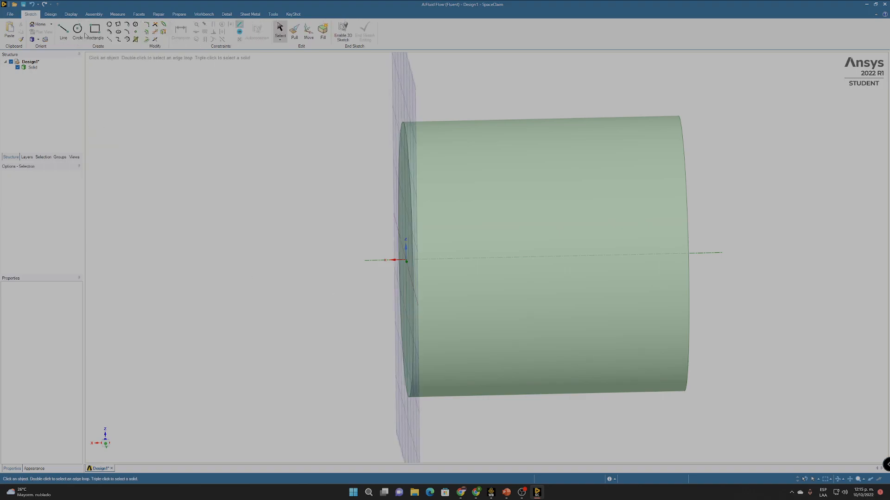
{"action": "left_click", "coordinate": [400, 257]}
{"action": "left_click", "coordinate": [405, 261]}
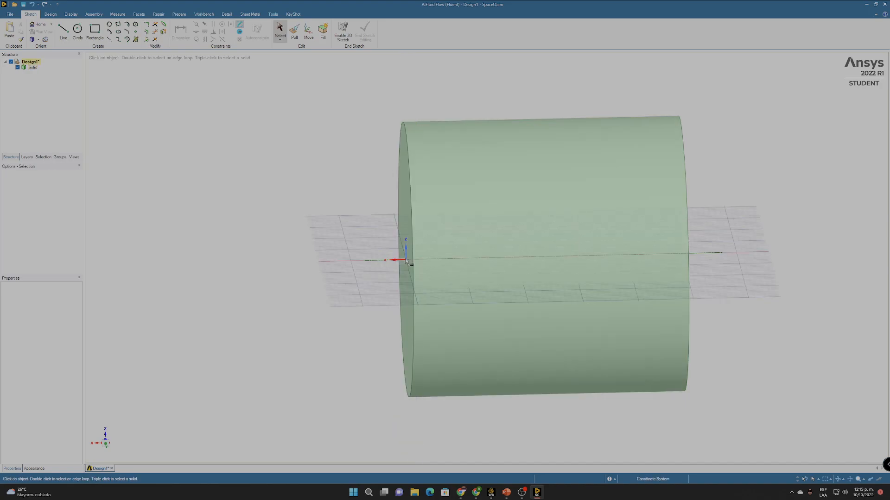
{"action": "left_click", "coordinate": [407, 262]}
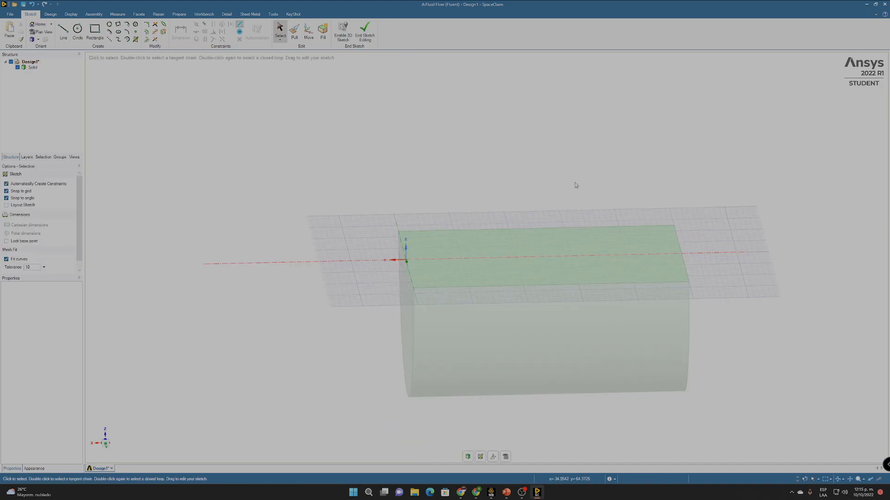
{"action": "mouse_move", "coordinate": [649, 156]}
{"action": "middle_mouse_down"}
{"action": "mouse_move", "coordinate": [637, 185]}
{"action": "mouse_move", "coordinate": [643, 234]}
{"action": "mouse_move", "coordinate": [621, 236]}
{"action": "middle_mouse_up"}
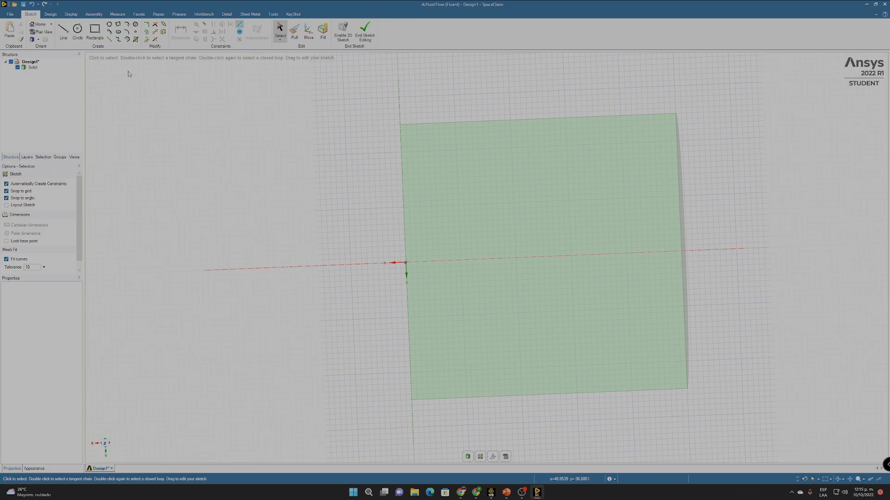
- Sketch a line about 50 mm long along the axis, outward from the cylinder's far end face, dimension its length and end the sketch
{"action": "left_click", "coordinate": [109, 39]}
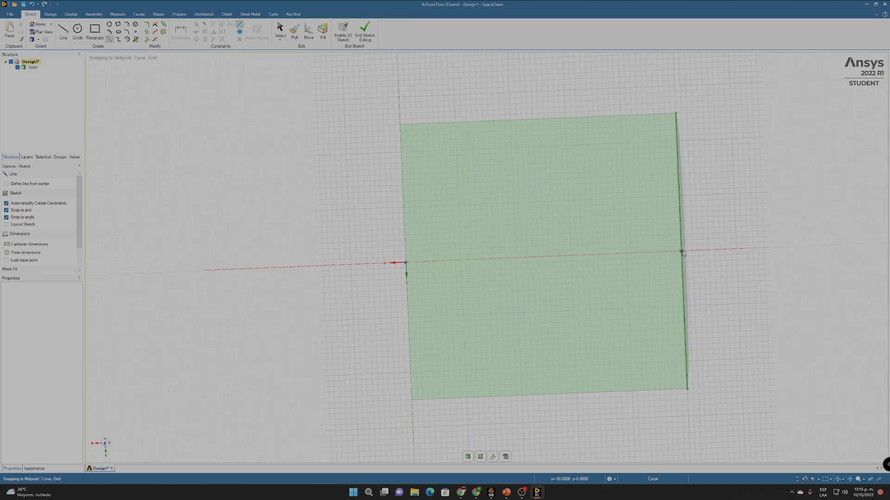
{"action": "middle_click_drag", "start_coordinate": [681, 252], "coordinate": [403, 225], "text": "shift"}
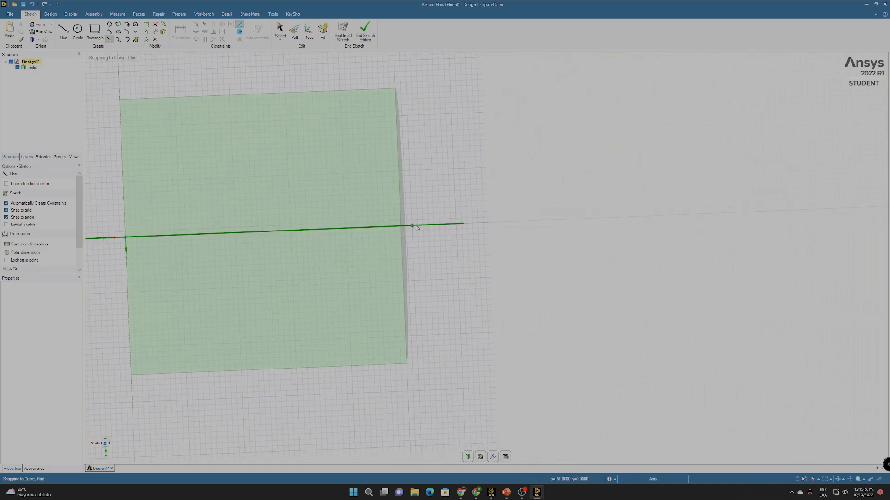
{"action": "left_click", "coordinate": [402, 227]}
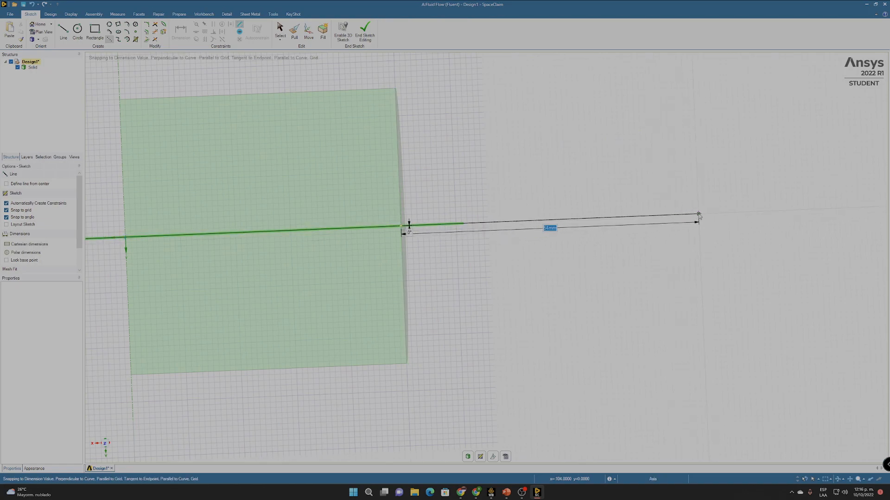
{"action": "left_click", "coordinate": [675, 215]}
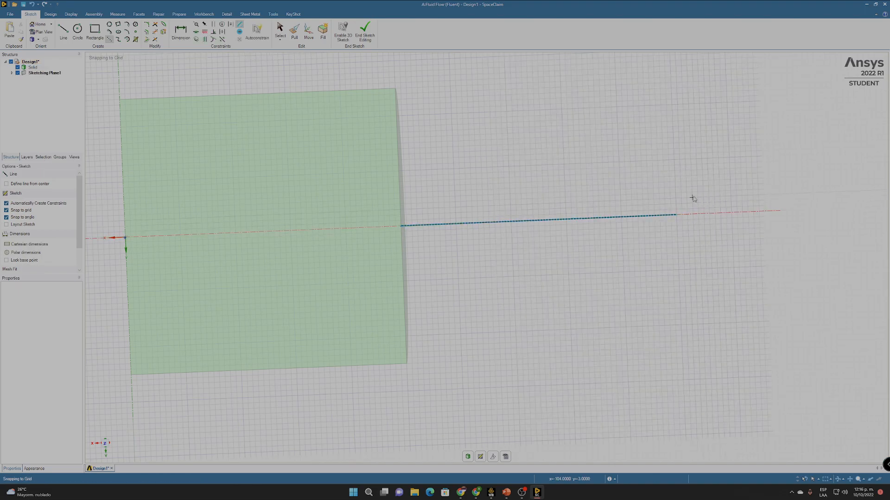
{"action": "left_click", "coordinate": [180, 31]}
{"action": "left_click", "coordinate": [572, 220]}
{"action": "left_click", "coordinate": [540, 270]}
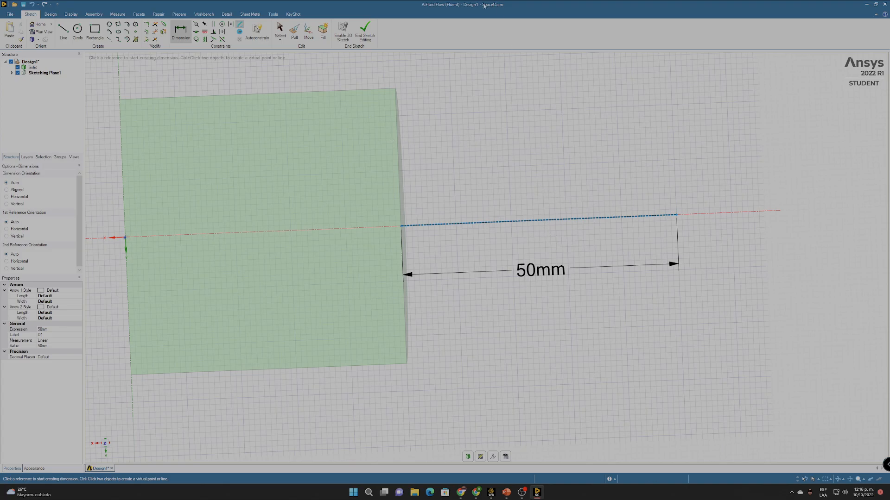
{"action": "left_click", "coordinate": [365, 31]}
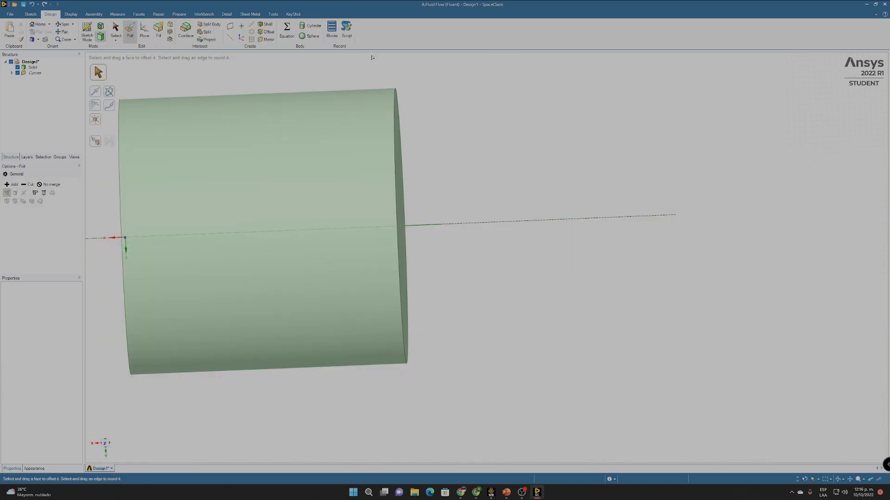
- On a plane perpendicular to the axis line at its free end, sketch a 25 mm diameter circle centred on the endpoint
{"action": "middle_click_drag", "start_coordinate": [702, 239], "coordinate": [659, 267]}
{"action": "left_click", "coordinate": [88, 28]}
{"action": "left_click", "coordinate": [620, 255]}
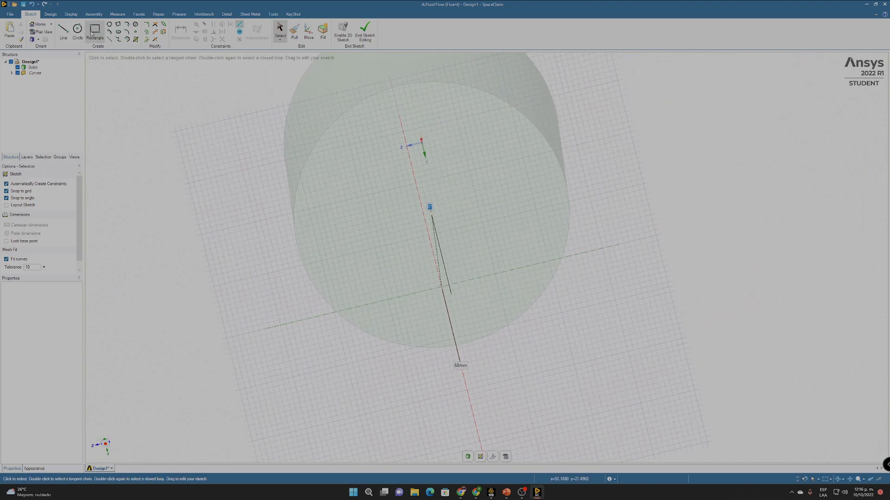
{"action": "left_click", "coordinate": [77, 30]}
{"action": "left_click", "coordinate": [442, 287]}
{"action": "type", "text": "25"}
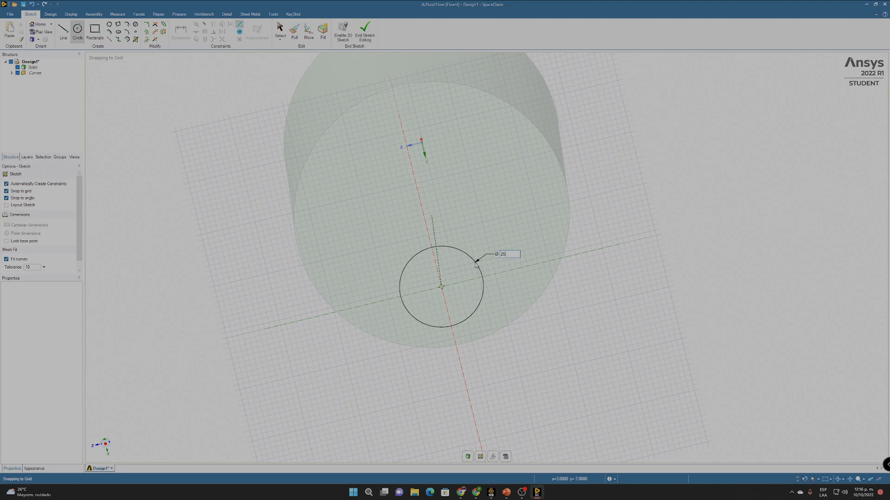
{"action": "key", "text": "Return"}
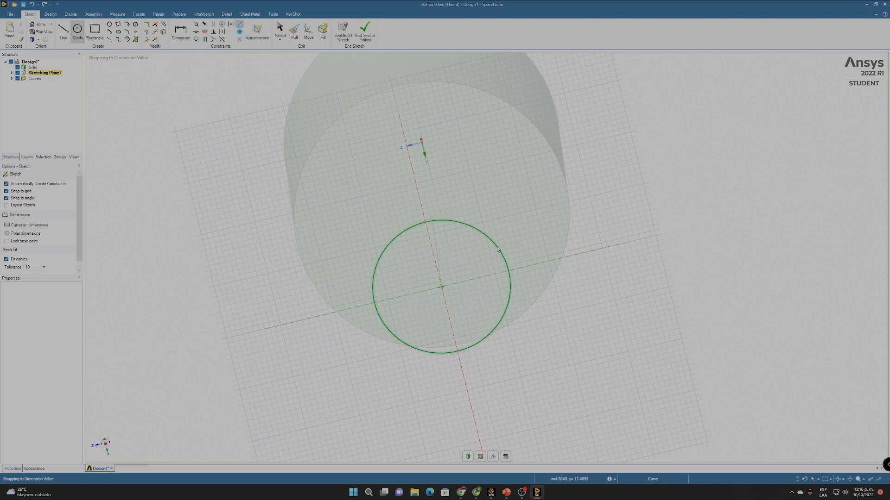
- End the circle sketch and pull the 25 mm circular face 50 mm away from the large cylinder to form a second solid cylinder
{"action": "left_click", "coordinate": [368, 28]}
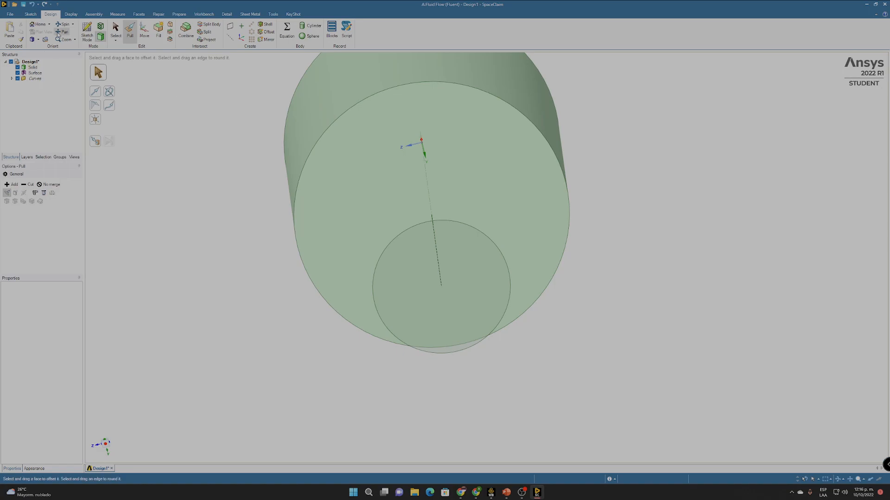
{"action": "left_click", "coordinate": [442, 297]}
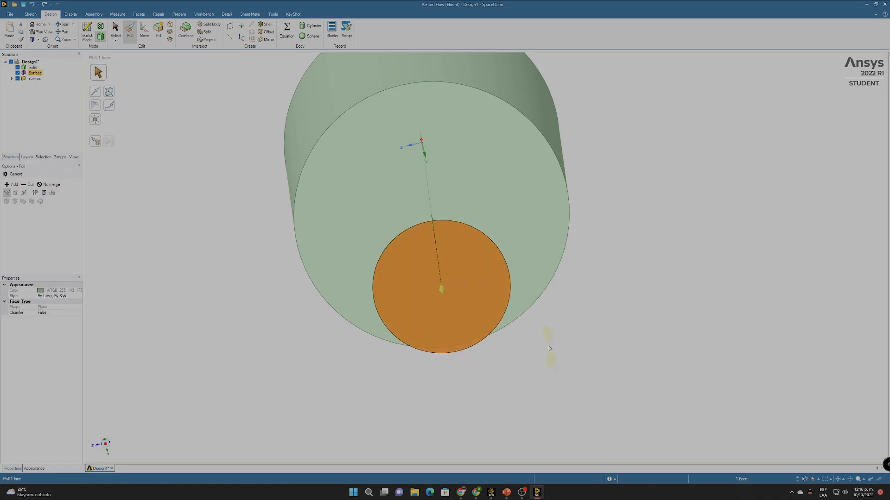
{"action": "left_click_drag", "start_coordinate": [540, 344], "coordinate": [543, 365]}
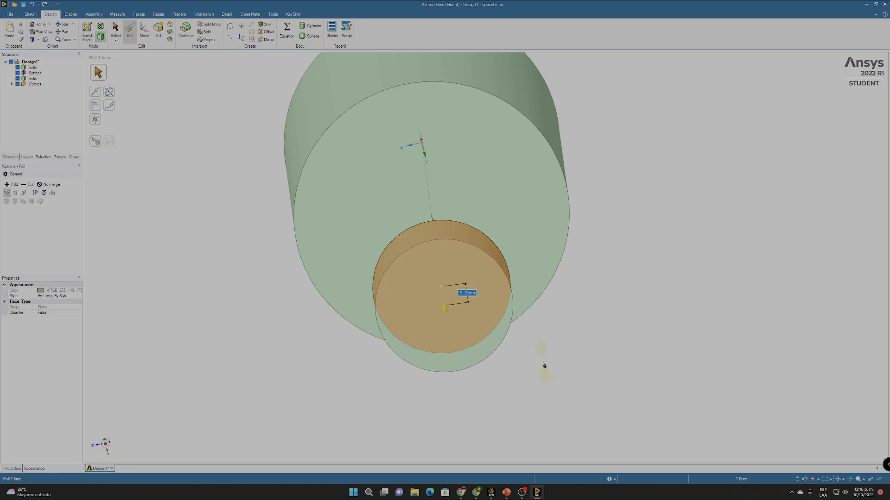
{"action": "type", "text": "50"}
{"action": "key", "text": "Return"}
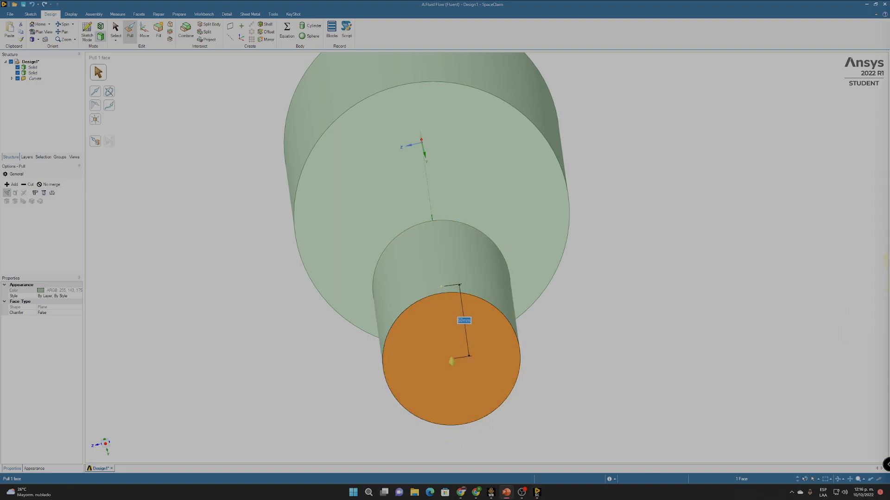
- Blend the facing end faces of the large and small cylinders to create a smooth transition joining them into one body
{"action": "middle_click_drag", "start_coordinate": [591, 363], "coordinate": [561, 352]}
{"action": "left_click", "coordinate": [472, 352]}
{"action": "scroll", "coordinate": [490, 350], "scroll_direction": "down", "scroll_amount": 3}
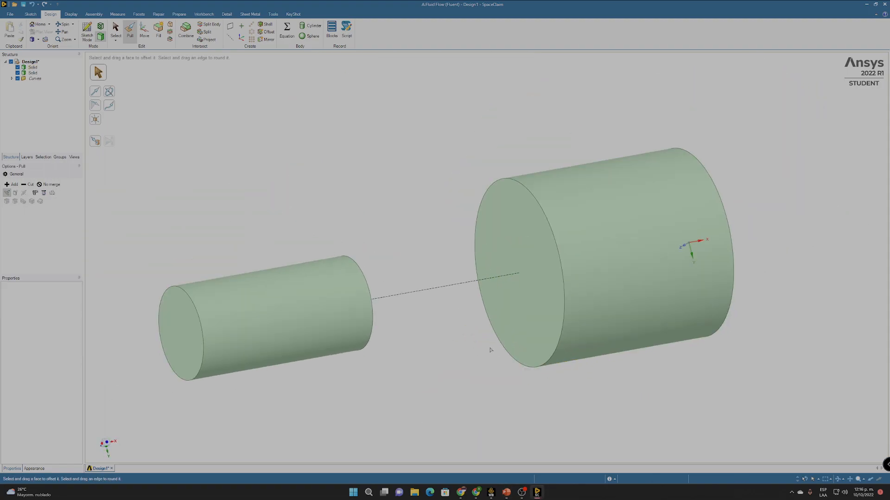
{"action": "middle_click_drag", "start_coordinate": [639, 373], "coordinate": [673, 342], "text": "shift"}
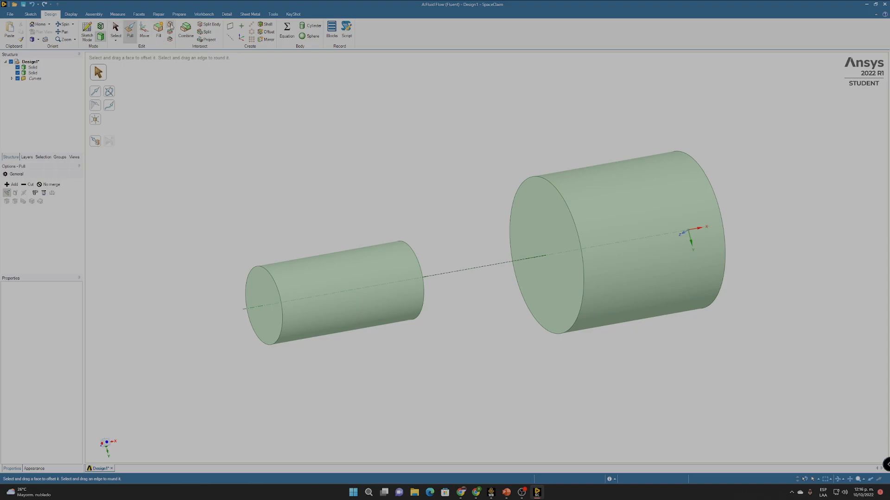
{"action": "left_click", "coordinate": [170, 24]}
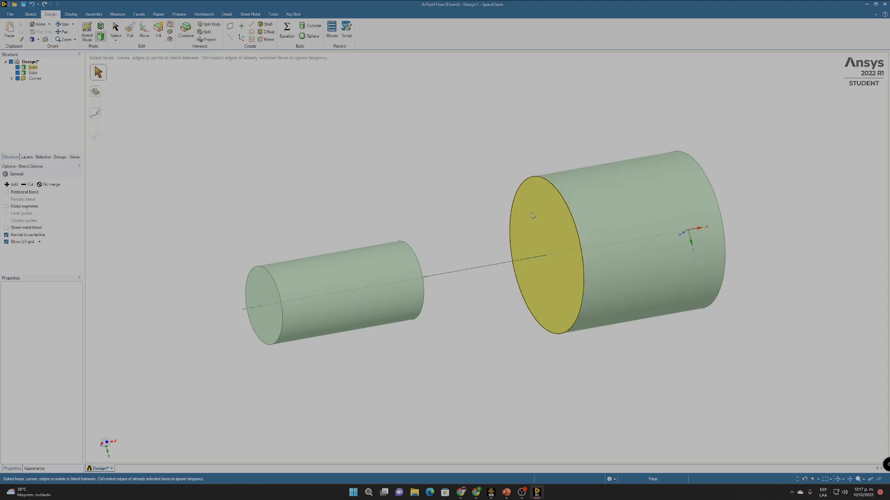
{"action": "mouse_move", "coordinate": [506, 332]}
{"action": "middle_mouse_down"}
{"action": "mouse_move", "coordinate": [471, 333]}
{"action": "mouse_move", "coordinate": [518, 323]}
{"action": "middle_mouse_up"}
{"action": "left_click", "coordinate": [539, 242]}
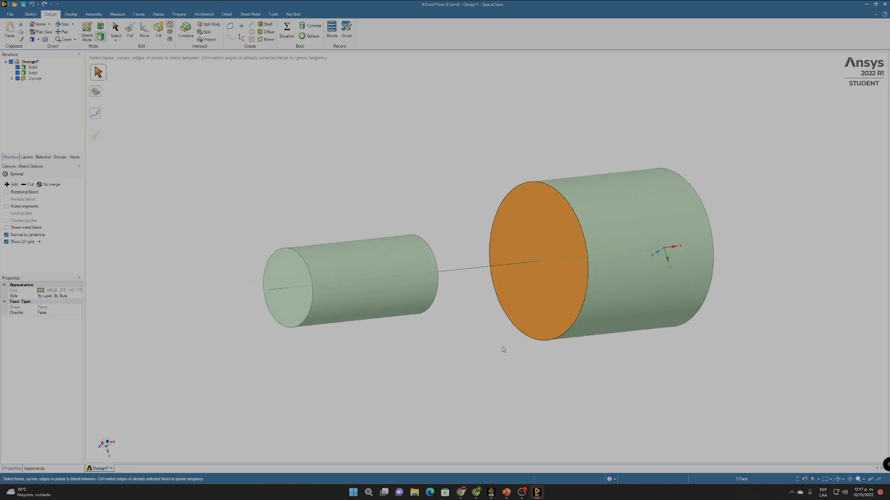
{"action": "middle_click_drag", "start_coordinate": [451, 359], "coordinate": [537, 192]}
{"action": "left_click", "coordinate": [409, 296], "text": "ctrl"}
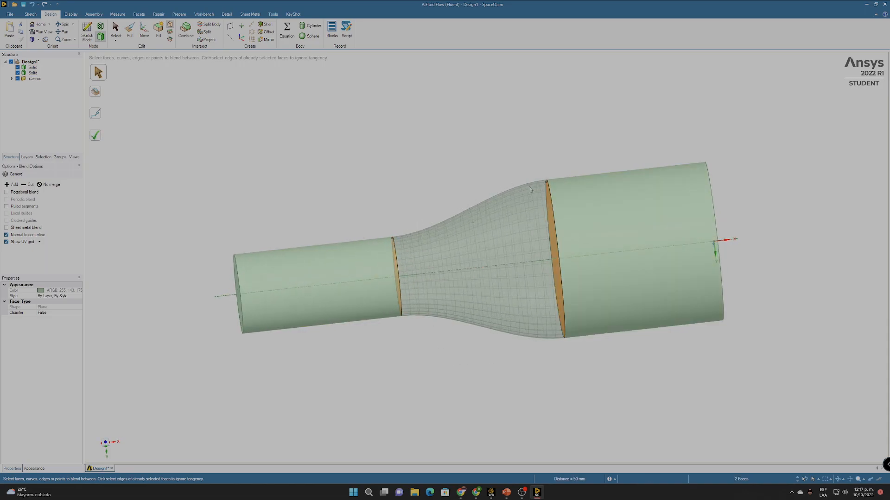
{"action": "middle_click_drag", "start_coordinate": [487, 374], "coordinate": [500, 395]}
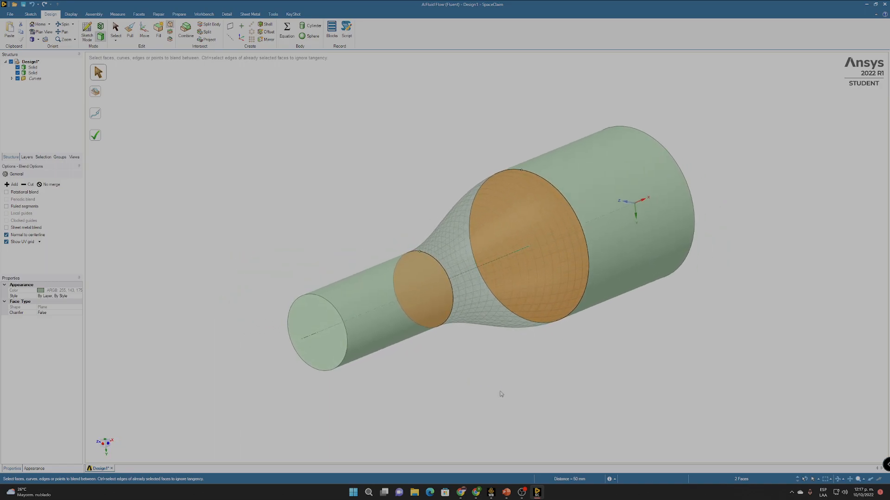
{"action": "left_click", "coordinate": [102, 143]}
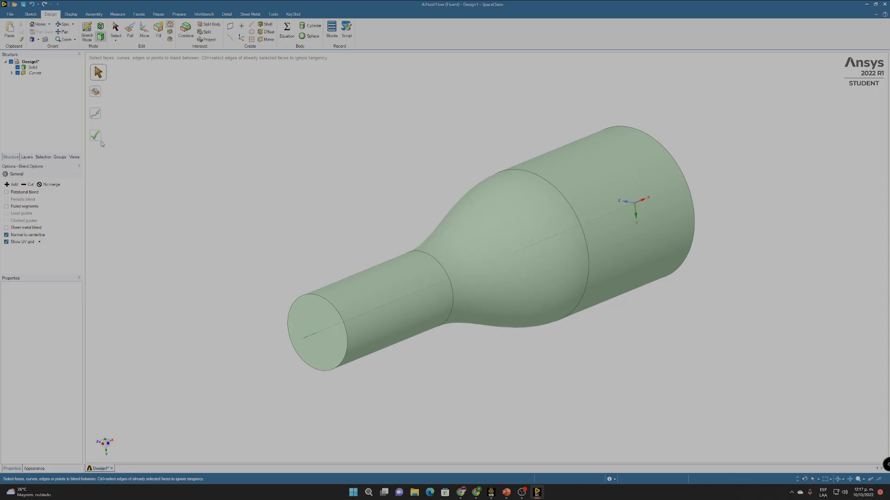
{"action": "middle_click_drag", "start_coordinate": [657, 408], "coordinate": [616, 399]}
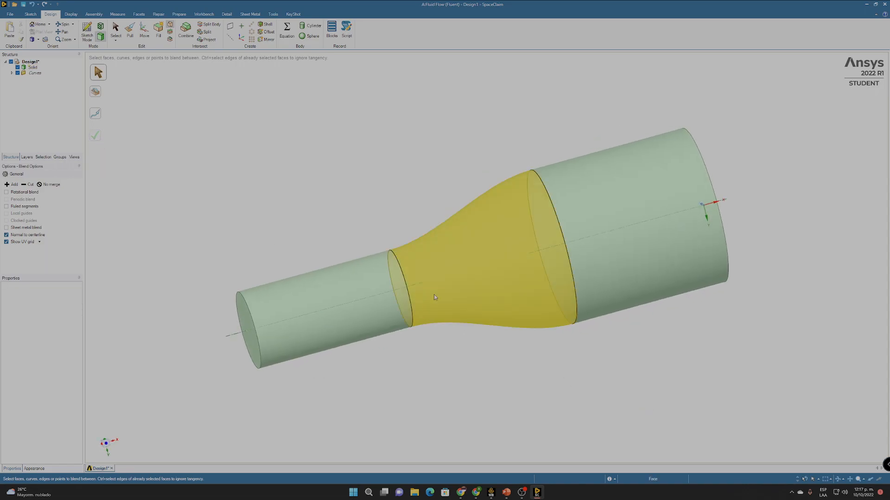
{"action": "left_click", "coordinate": [27, 67]}
{"action": "left_click", "coordinate": [33, 68]}
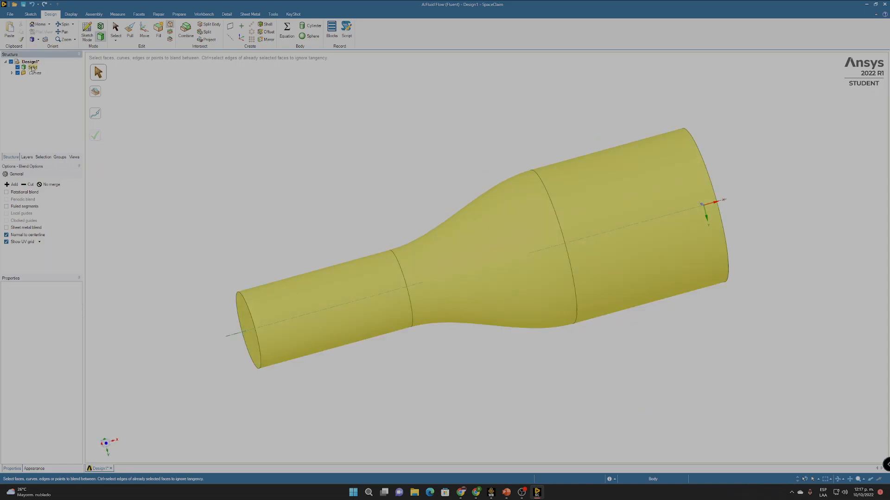
{"action": "left_click", "coordinate": [18, 67]}
{"action": "left_click", "coordinate": [17, 67]}
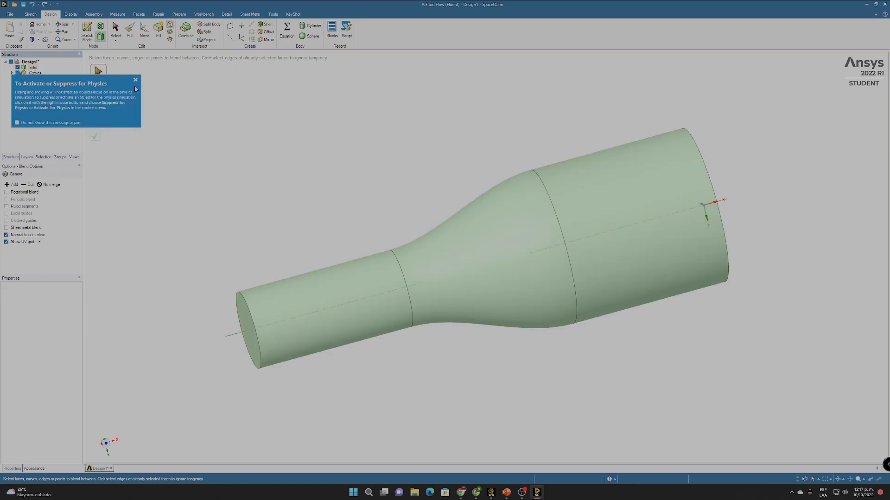
{"action": "left_click", "coordinate": [135, 81]}
- Lock the merged solid body
{"action": "middle_click_drag", "start_coordinate": [326, 183], "coordinate": [344, 237]}
{"action": "middle_click_drag", "start_coordinate": [302, 167], "coordinate": [324, 210]}
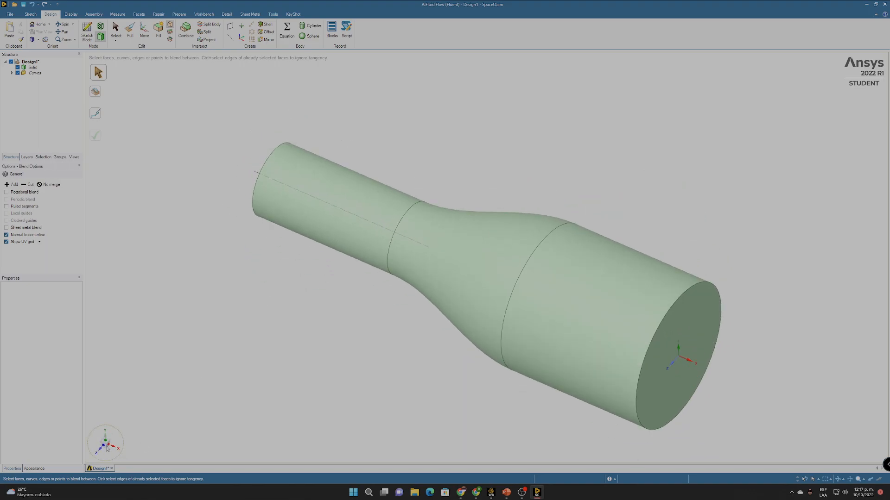
{"action": "left_click", "coordinate": [106, 448]}
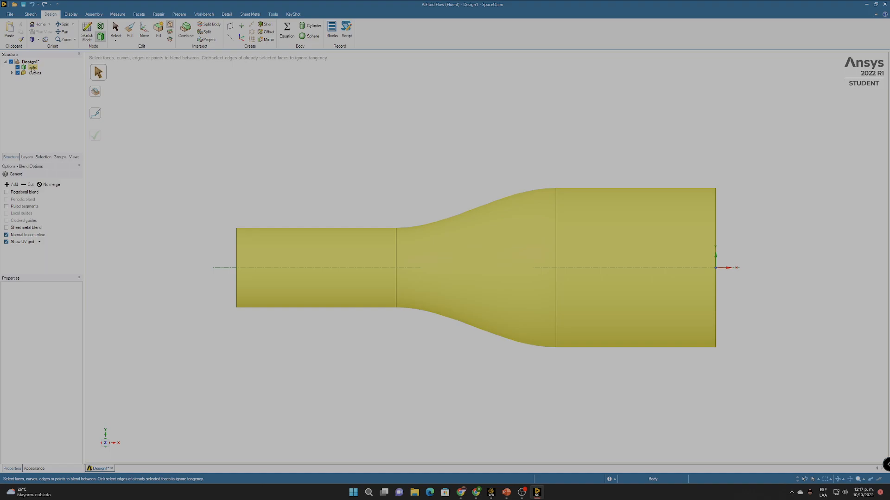
{"action": "right_click", "coordinate": [33, 68]}
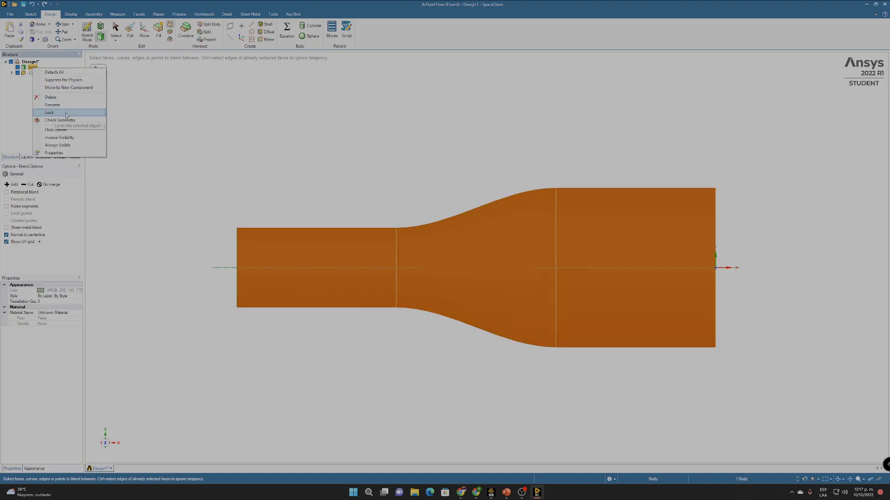
{"action": "left_click", "coordinate": [65, 112]}
{"action": "left_click", "coordinate": [379, 152]}
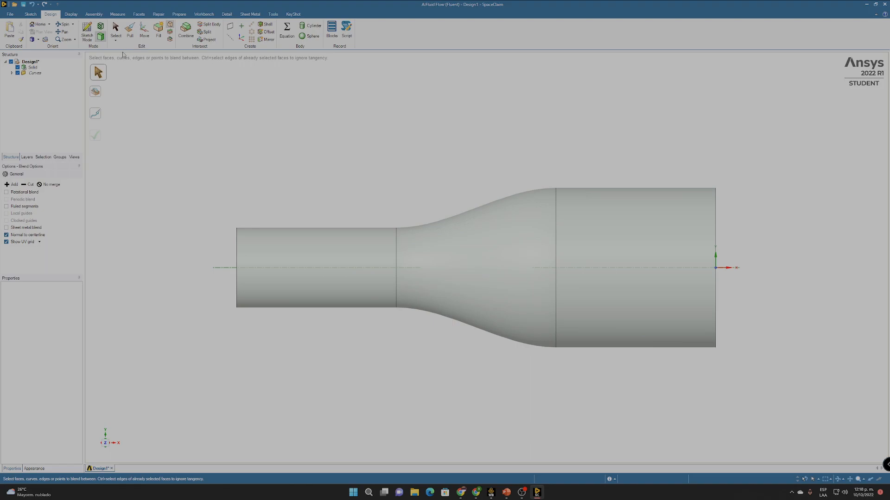
{"action": "left_click", "coordinate": [86, 31]}
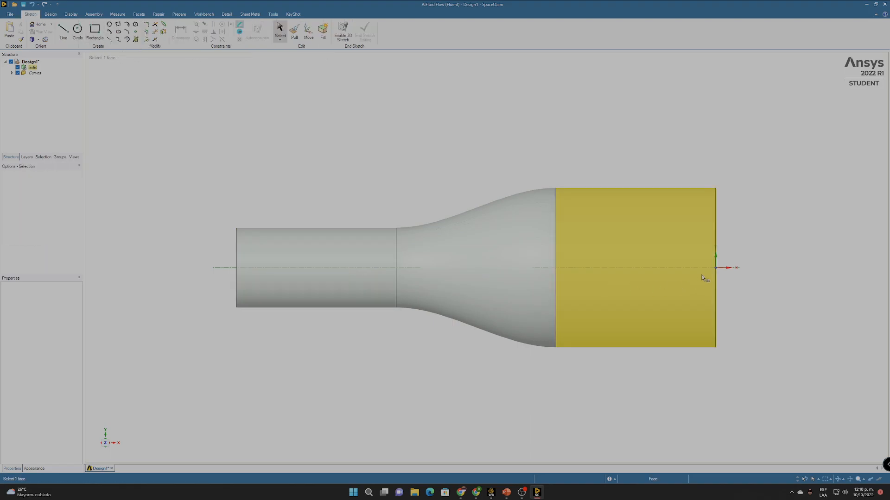
{"action": "left_click", "coordinate": [716, 273]}
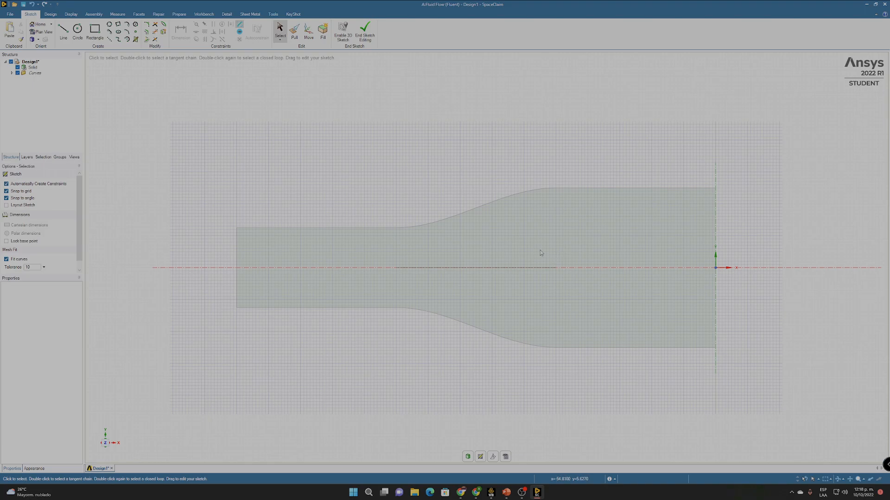
{"action": "left_click", "coordinate": [365, 32]}
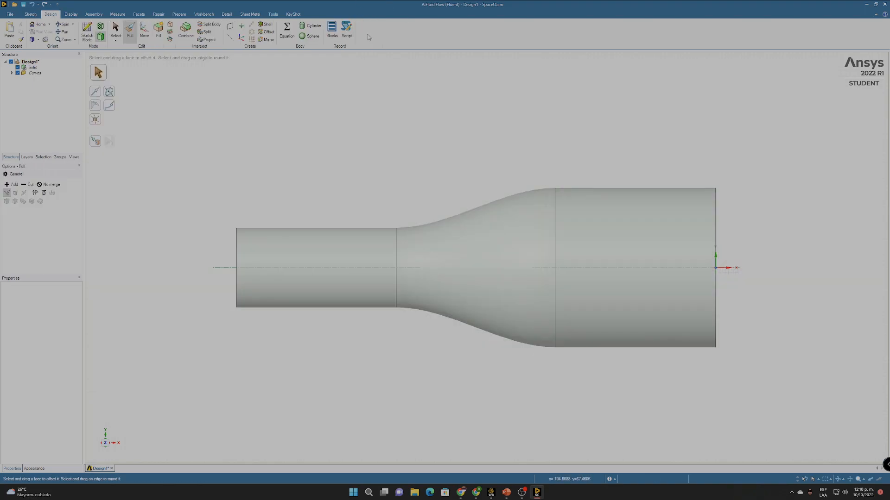
- On the XZ plane, sketch a 10 mm diameter circle centred on the body's axis, 30 mm inward from the large end face
{"action": "middle_click_drag", "start_coordinate": [379, 78], "coordinate": [383, 179]}
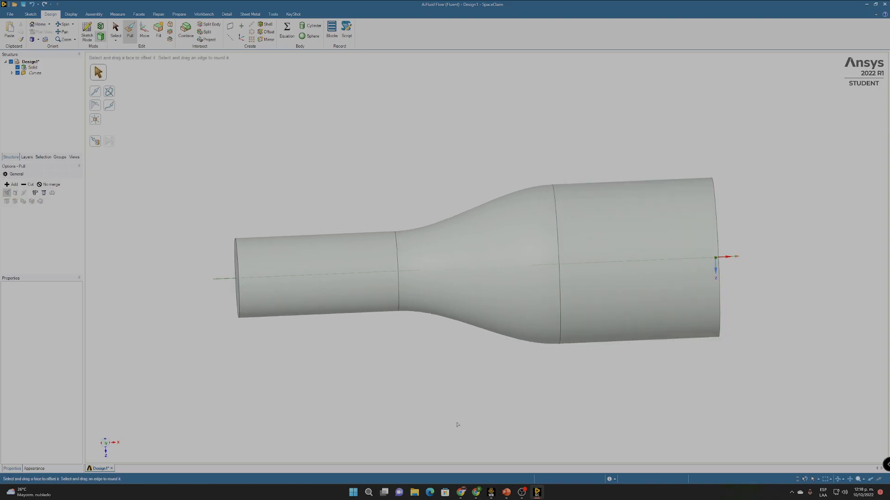
{"action": "left_click", "coordinate": [106, 444]}
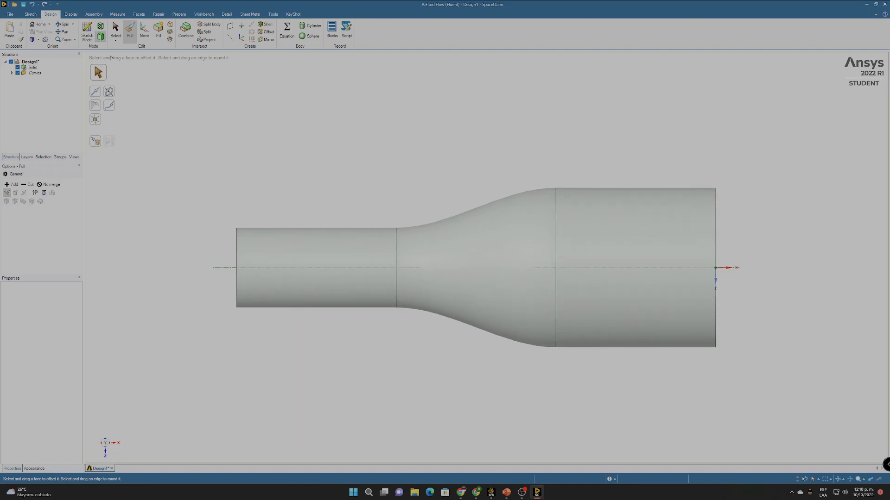
{"action": "left_click", "coordinate": [87, 32]}
{"action": "left_click", "coordinate": [705, 301]}
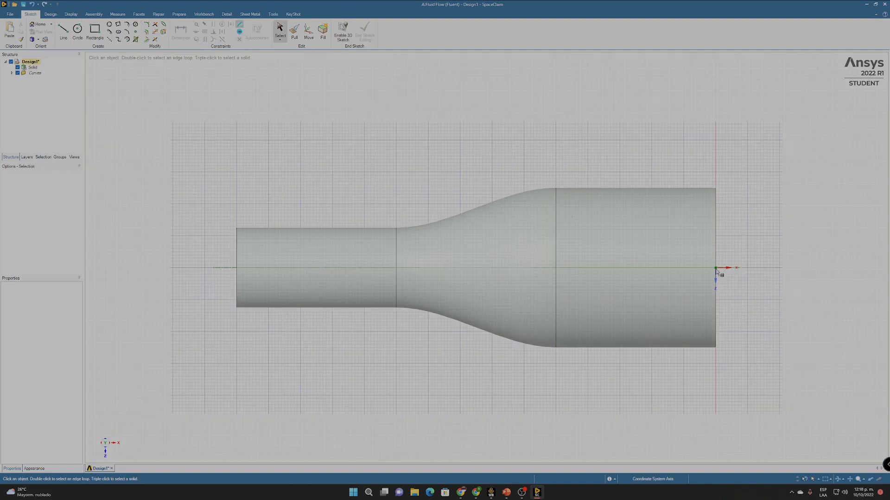
{"action": "left_click", "coordinate": [78, 31]}
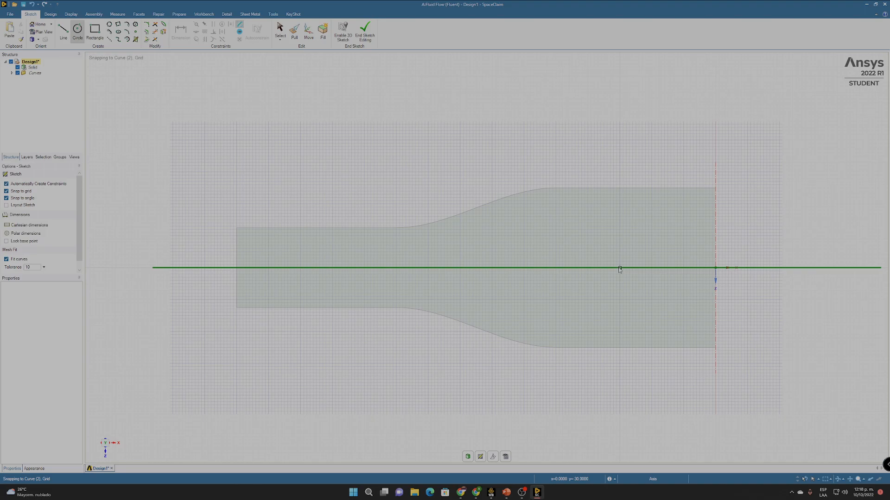
{"action": "left_click", "coordinate": [620, 268]}
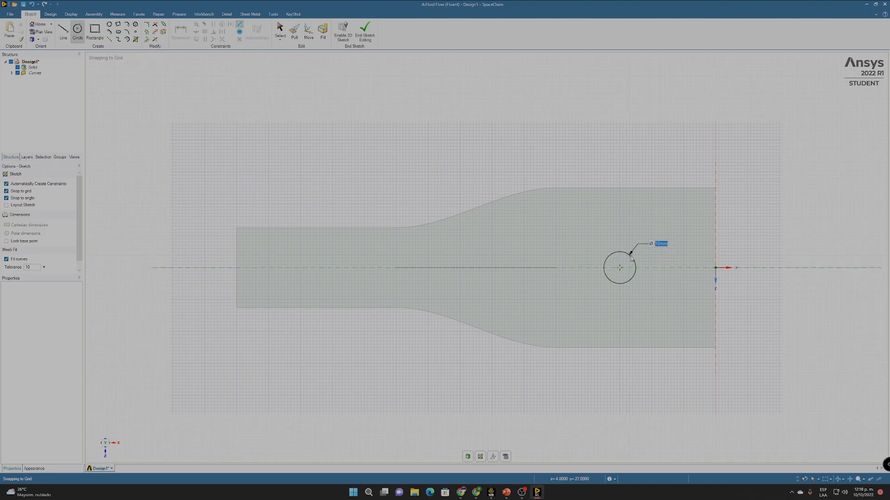
{"action": "type", "text": "10"}
{"action": "key", "text": "Return"}
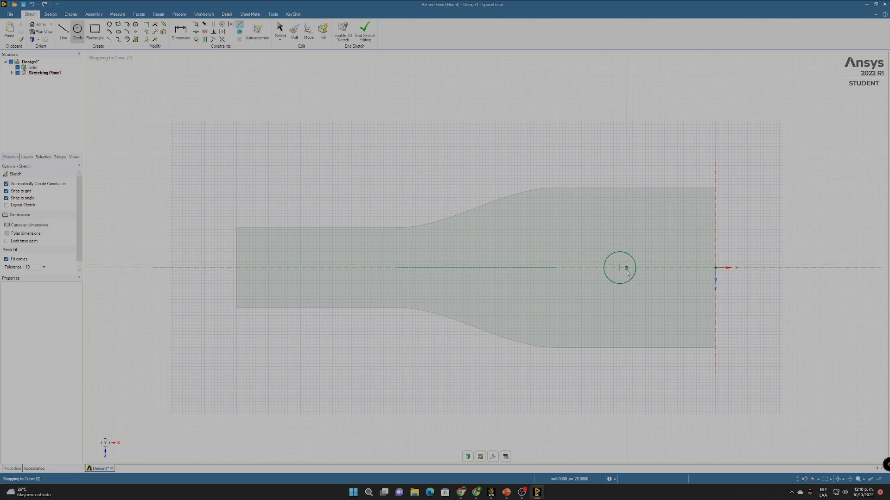
- Dimension the distance between the circle's centre and the axis at the large end face, and end the sketch
{"action": "left_click", "coordinate": [188, 40]}
{"action": "left_click", "coordinate": [716, 265]}
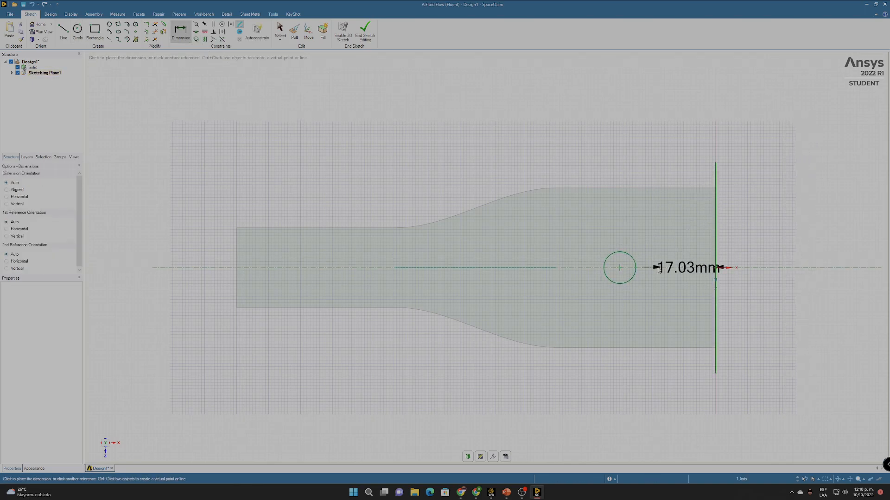
{"action": "left_click", "coordinate": [619, 267]}
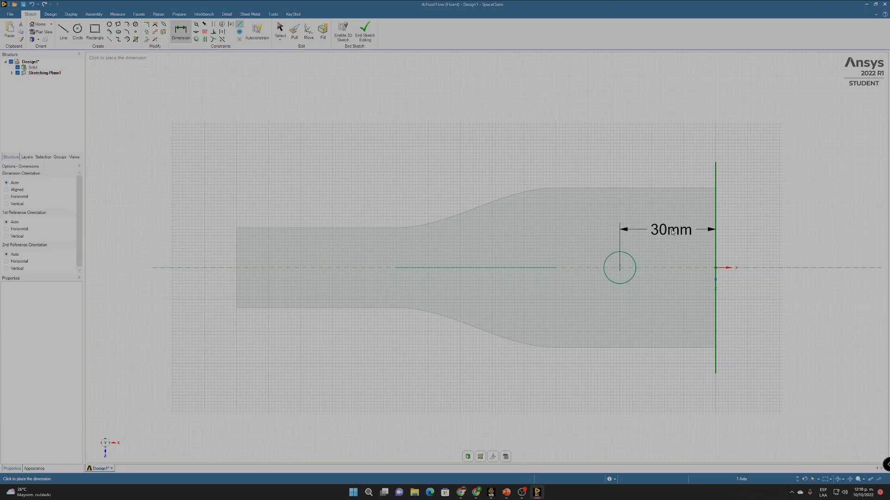
{"action": "left_click", "coordinate": [670, 231]}
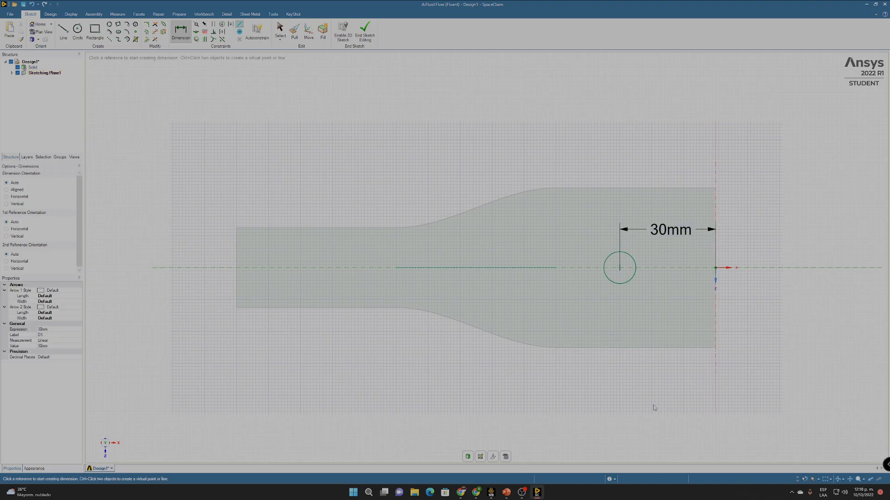
{"action": "left_click", "coordinate": [365, 31]}
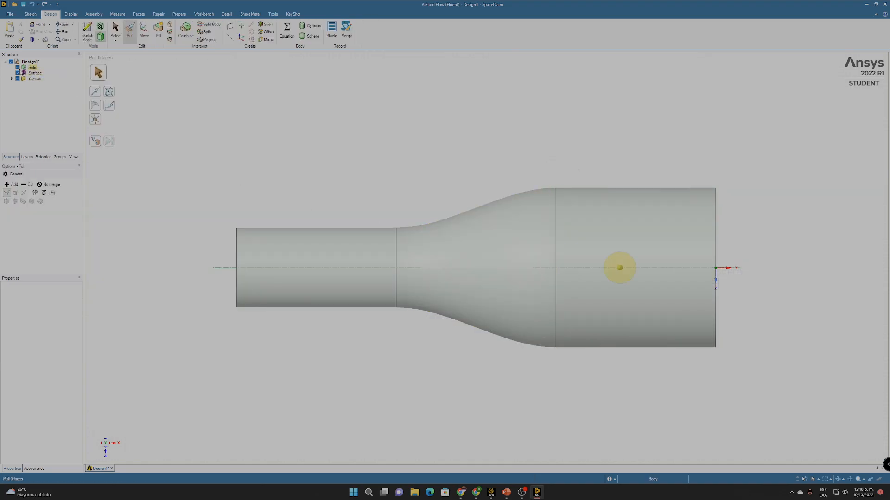
- Hide the reducer body and pull the 10 mm circular face symmetrically in both directions to a total length of 20 mm
{"action": "left_click", "coordinate": [17, 67]}
{"action": "middle_click_drag", "start_coordinate": [475, 169], "coordinate": [413, 196]}
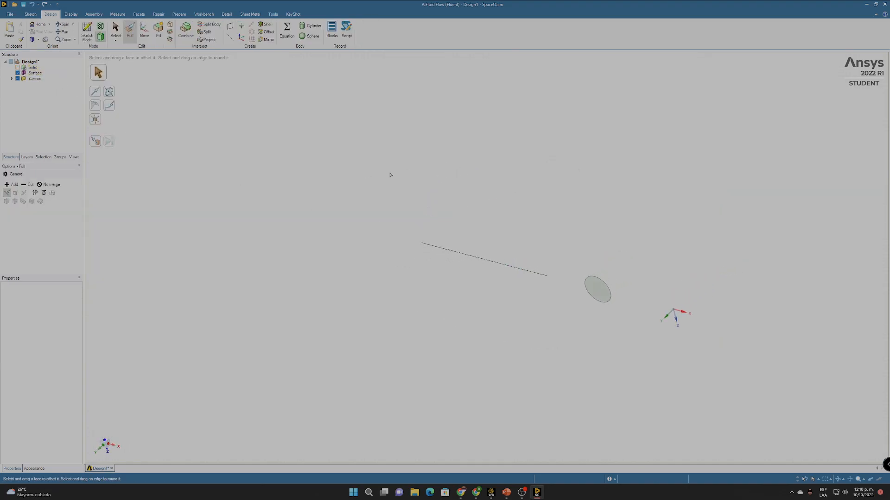
{"action": "left_click", "coordinate": [599, 296]}
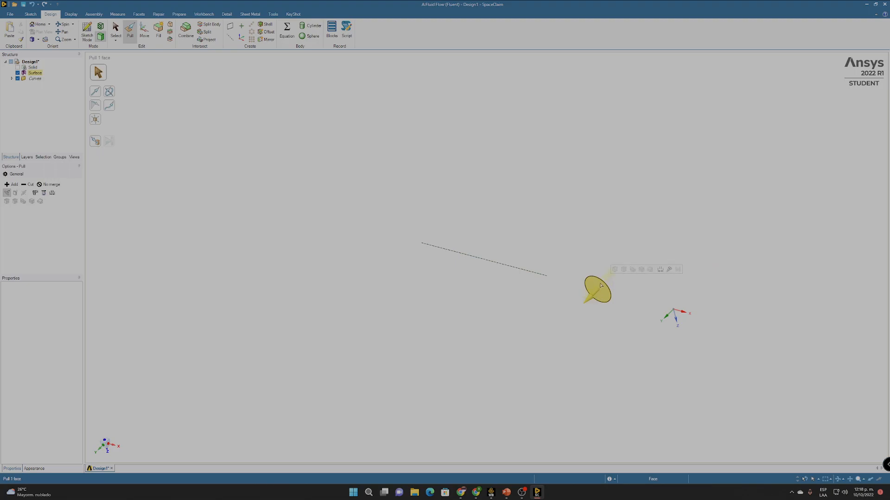
{"action": "left_click", "coordinate": [600, 287]}
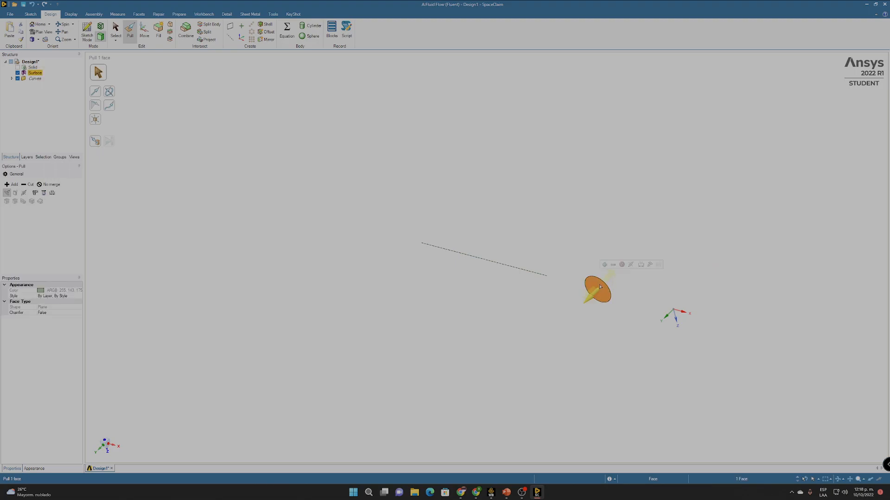
{"action": "left_click", "coordinate": [631, 266]}
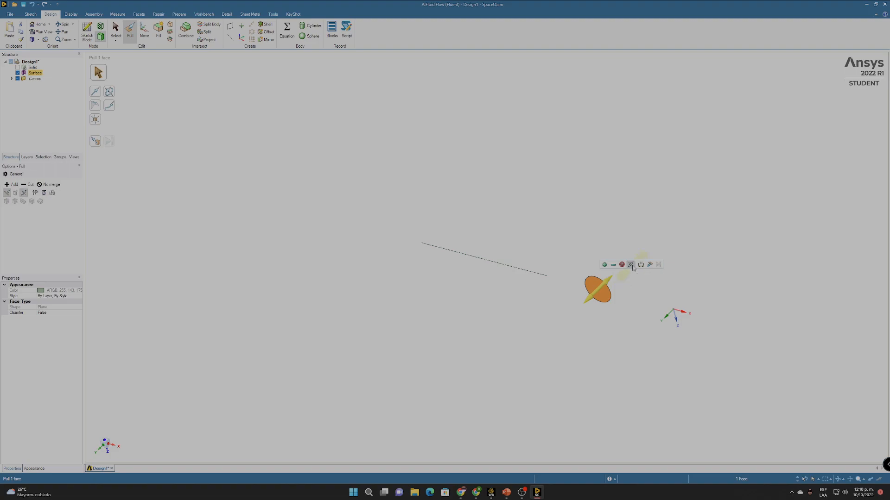
{"action": "left_click_drag", "start_coordinate": [635, 302], "coordinate": [655, 289]}
{"action": "type", "text": "20"}
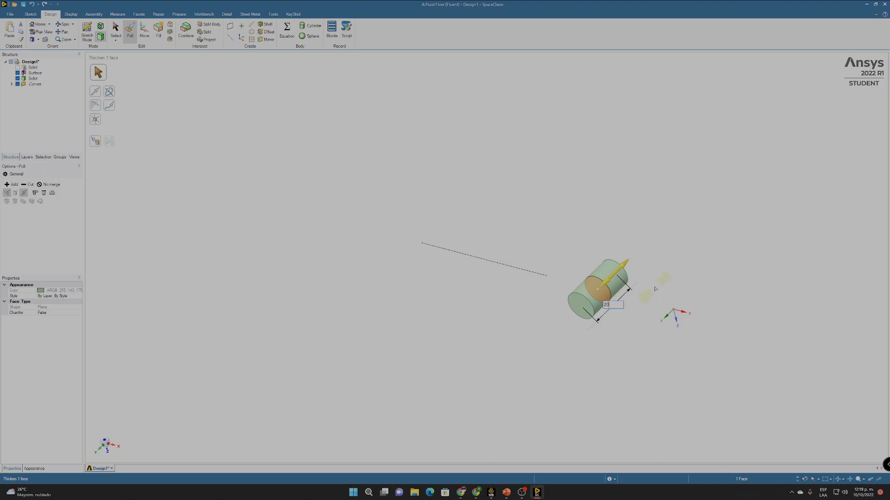
{"action": "key", "text": "Return"}
{"action": "left_click", "coordinate": [474, 152]}
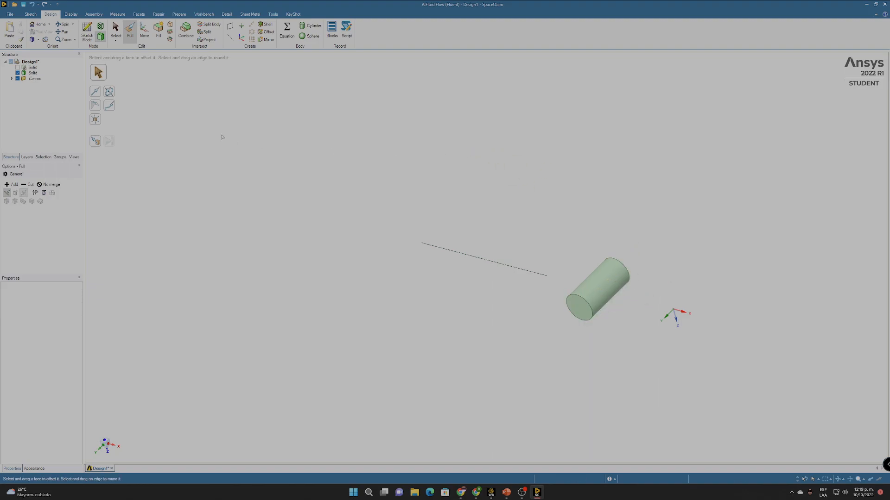
- Show the reducer body again and unlock it
{"action": "left_click", "coordinate": [18, 67]}
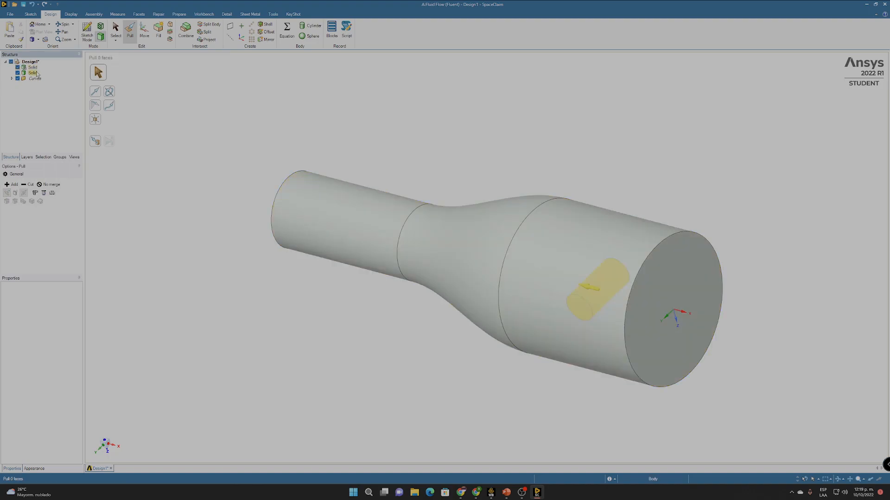
{"action": "right_click", "coordinate": [31, 67]}
{"action": "left_click", "coordinate": [47, 113]}
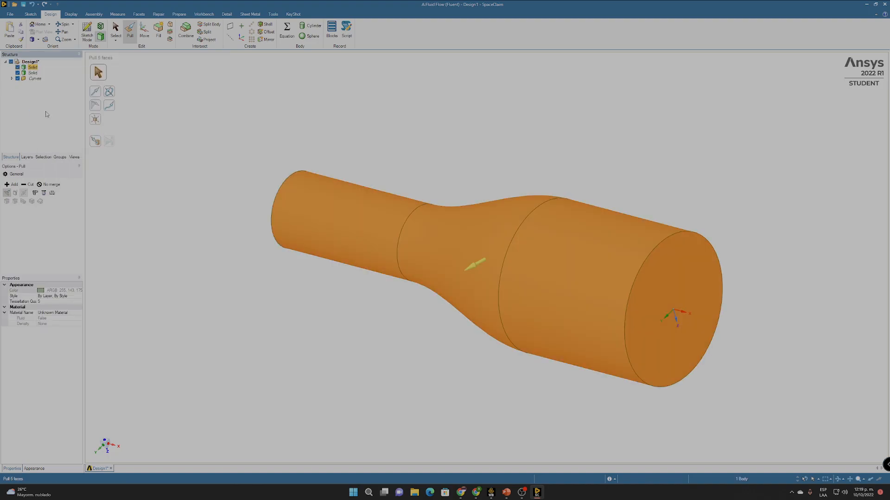
{"action": "left_click", "coordinate": [215, 331]}
{"action": "middle_click_drag", "start_coordinate": [214, 332], "coordinate": [445, 322]}
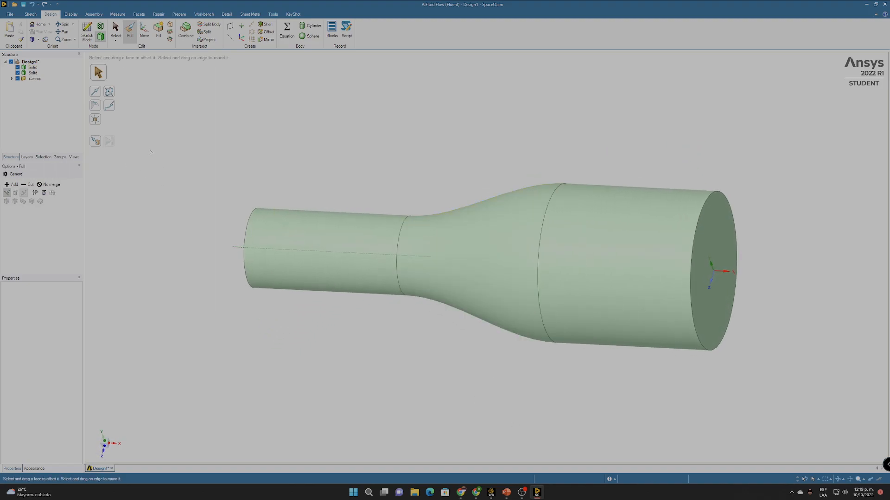
{"action": "left_click", "coordinate": [448, 278]}
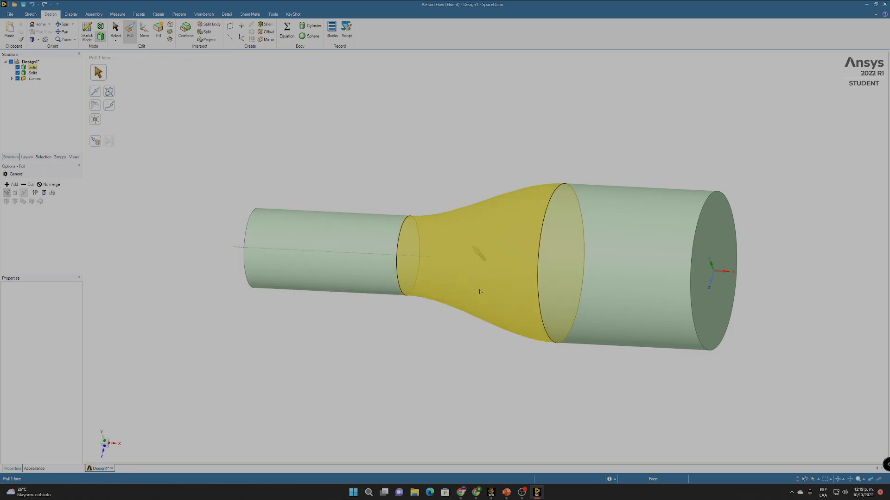
{"action": "left_click", "coordinate": [686, 227]}
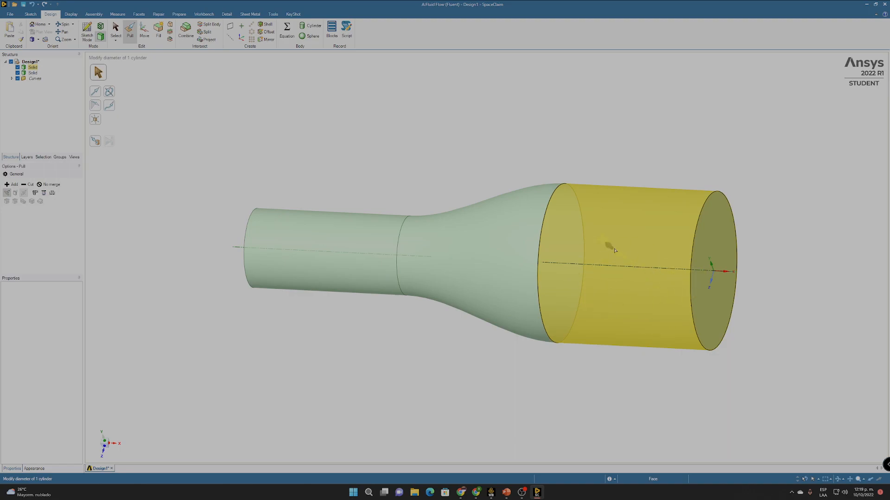
{"action": "left_click", "coordinate": [234, 75]}
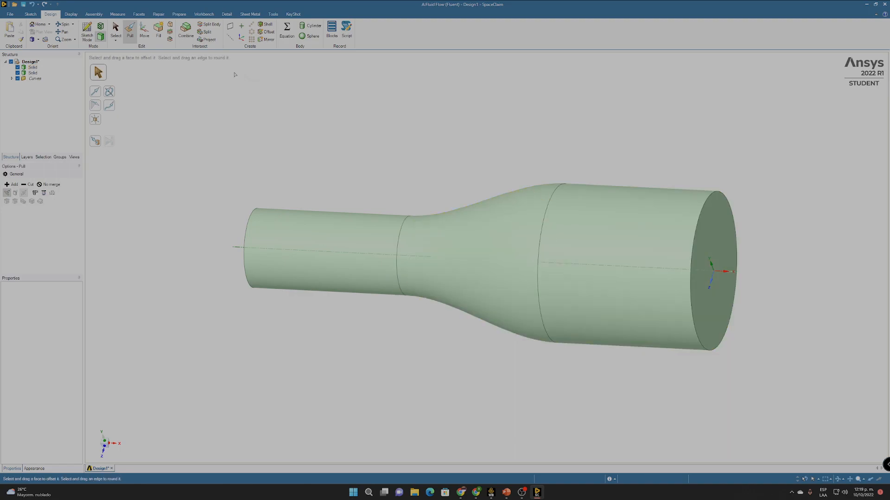
- Create a custom-shape enclosure around the small cross cylinder, using the reducer solid as the enclosure shape
{"action": "left_click", "coordinate": [172, 15]}
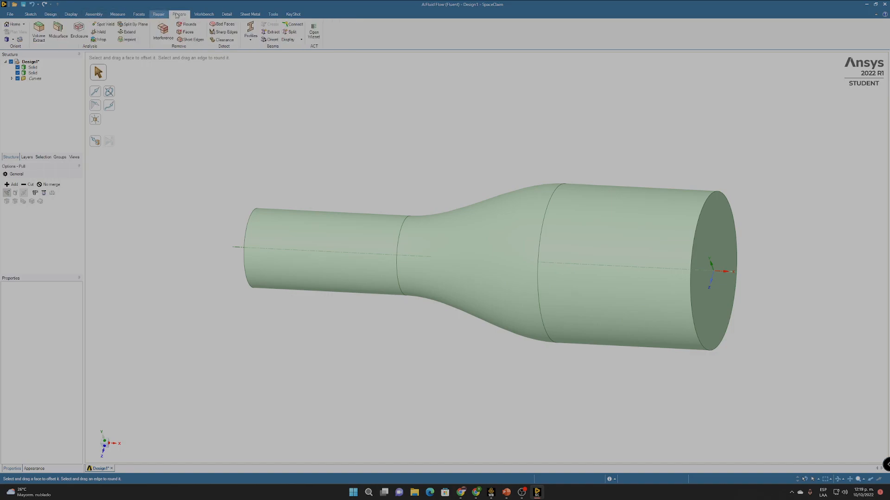
{"action": "left_click", "coordinate": [79, 31]}
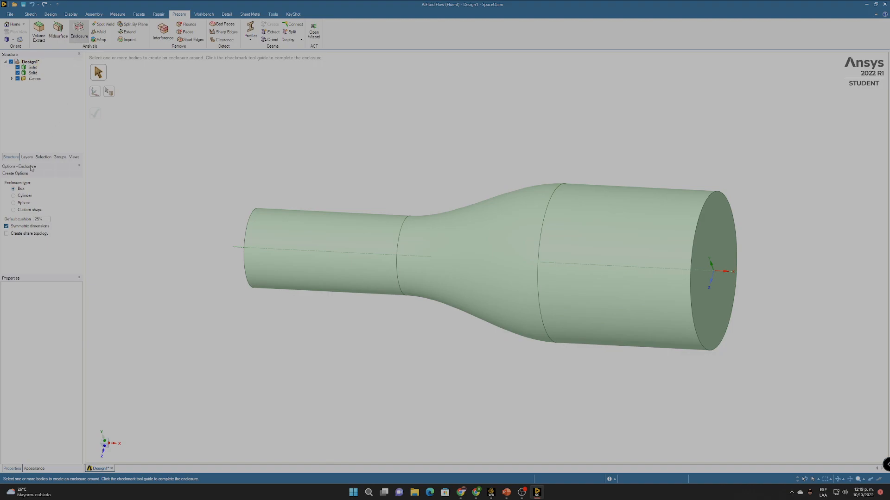
{"action": "left_click", "coordinate": [14, 211]}
{"action": "left_click", "coordinate": [34, 73]}
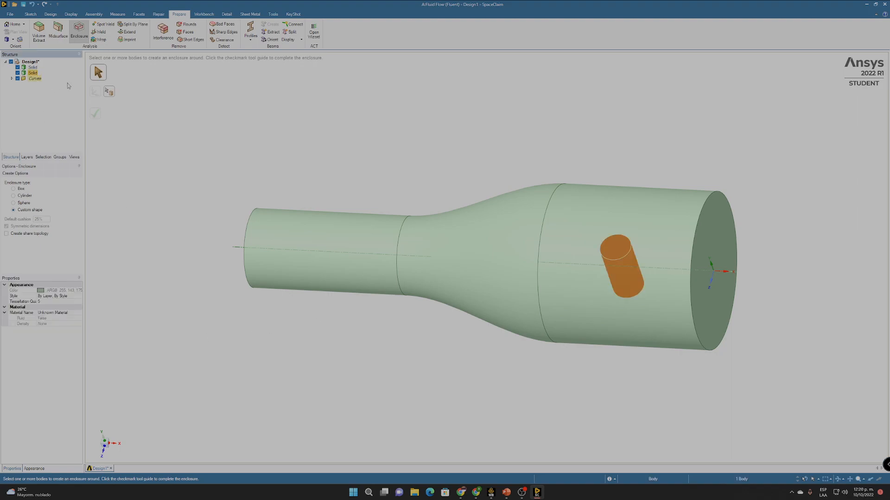
{"action": "left_click", "coordinate": [115, 93]}
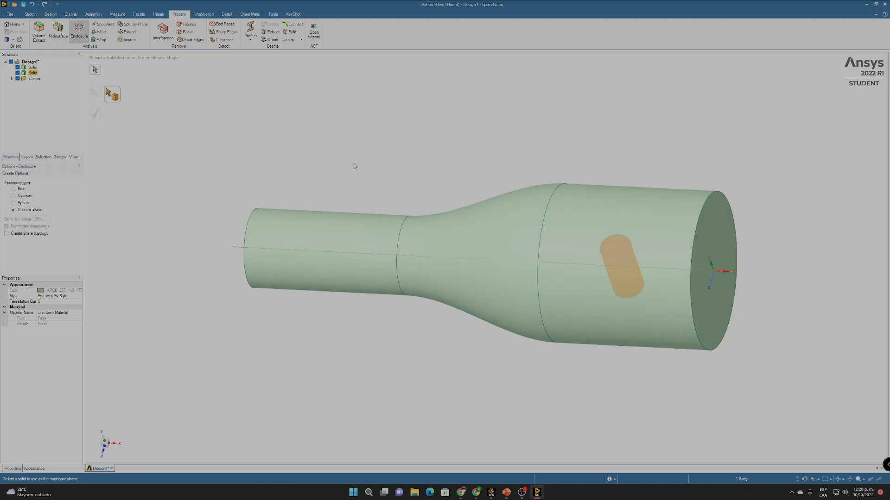
{"action": "left_click", "coordinate": [339, 227]}
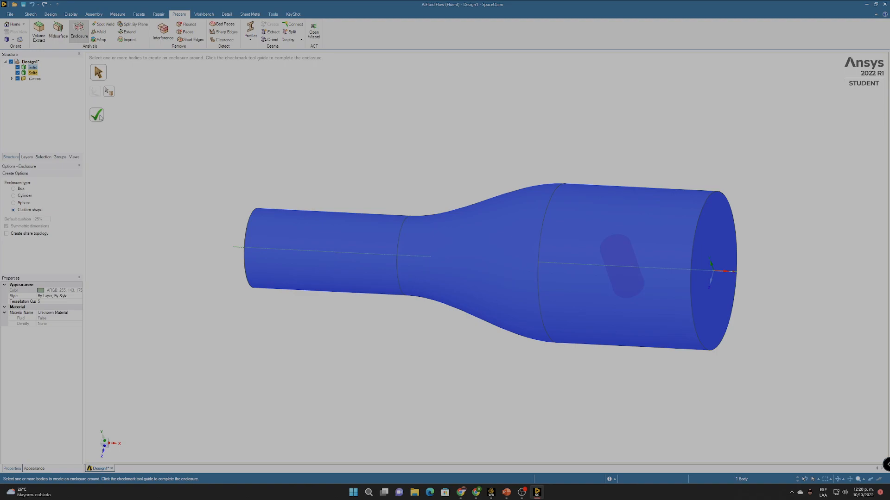
{"action": "left_click", "coordinate": [97, 116]}
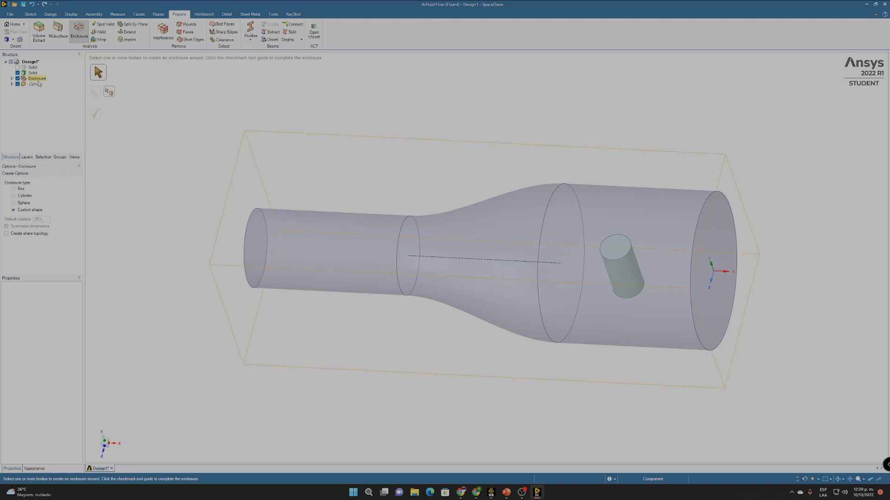
- Delete the original reducer solid and the small cylinder solid, keeping only the enclosure as the fluid volume
{"action": "left_click", "coordinate": [18, 67]}
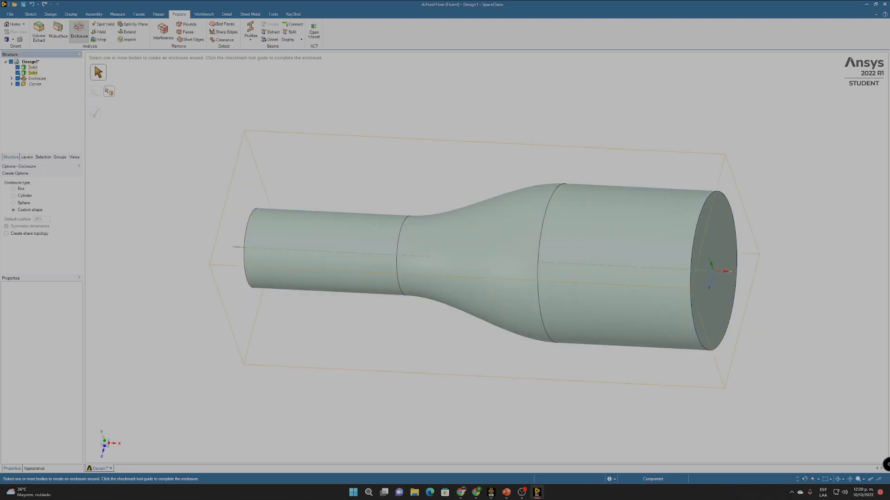
{"action": "right_click", "coordinate": [33, 68]}
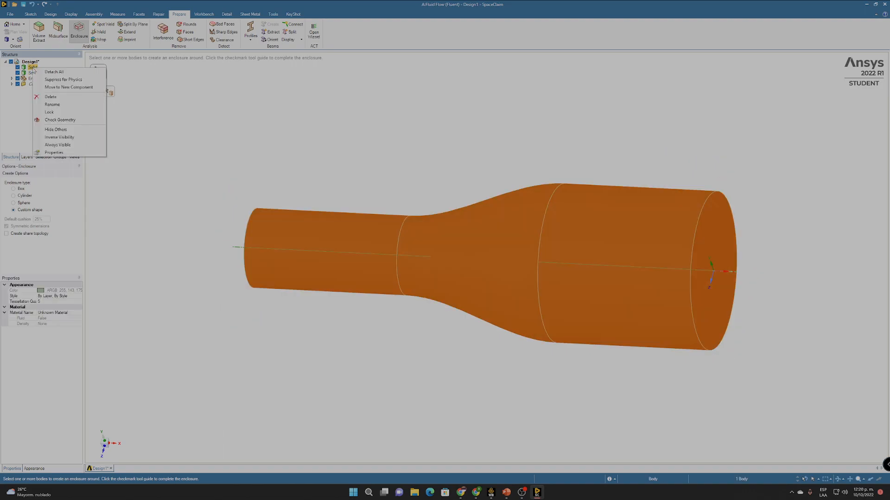
{"action": "left_click", "coordinate": [50, 97]}
{"action": "right_click", "coordinate": [33, 67]}
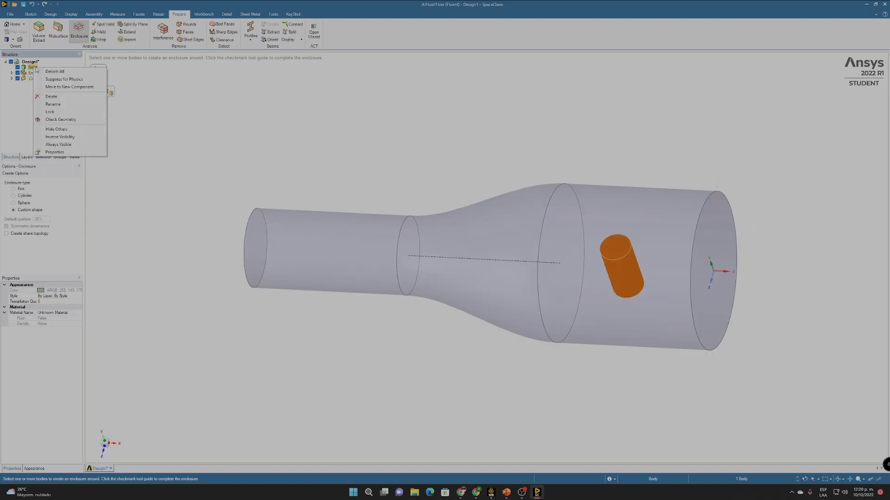
{"action": "left_click", "coordinate": [51, 96]}
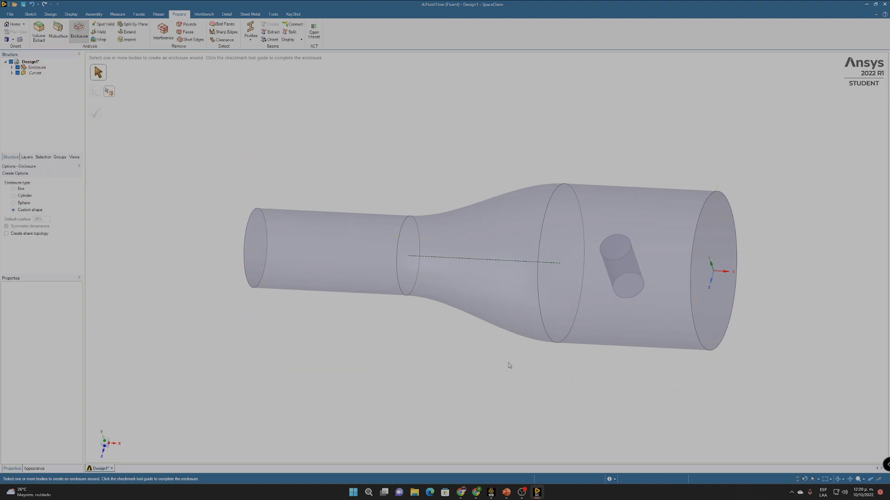
- Inspect the enclosure around the cylindrical void, and close SpaceClaim to return to the Workbench project
{"action": "middle_click_drag", "start_coordinate": [626, 164], "coordinate": [462, 191]}
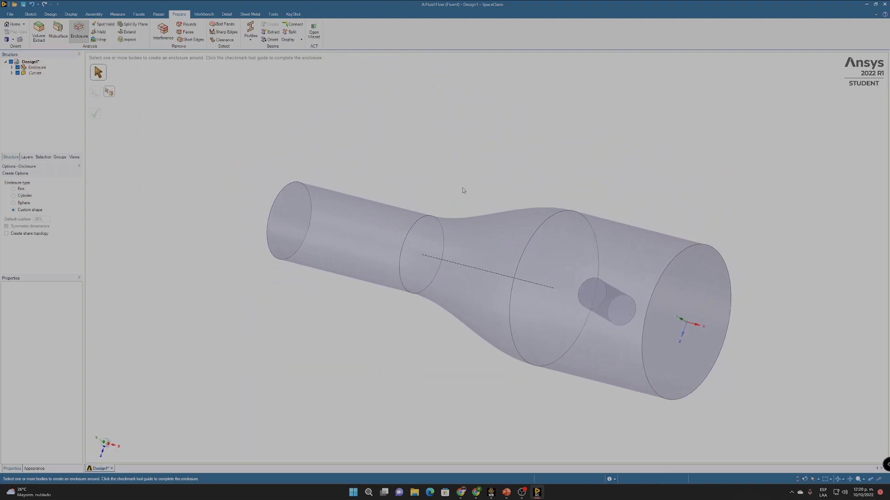
{"action": "middle_click_drag", "start_coordinate": [671, 367], "coordinate": [761, 310]}
{"action": "middle_click_drag", "start_coordinate": [679, 254], "coordinate": [669, 291]}
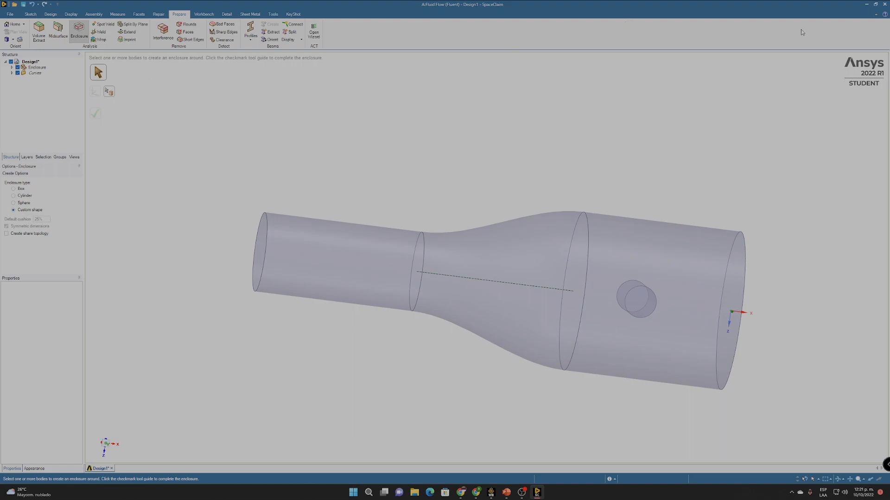
{"action": "left_click", "coordinate": [884, 4]}
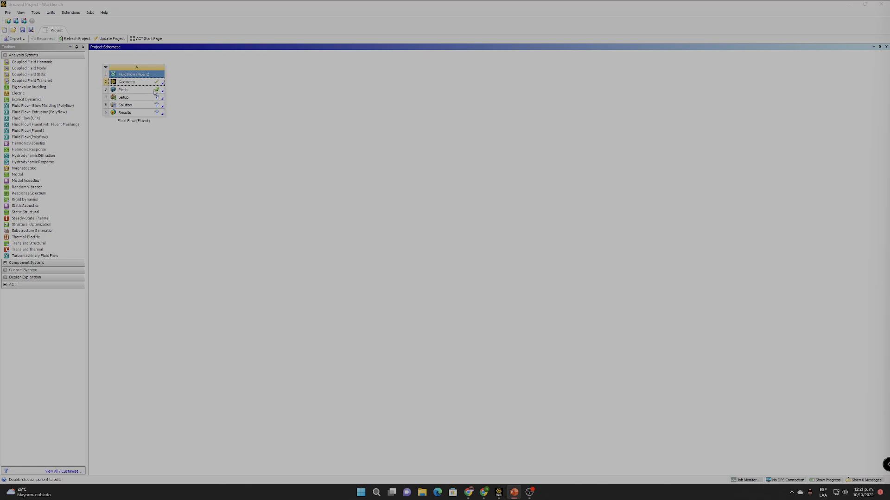
- Refresh the Mesh cell of the Fluid Flow (Fluent) system and open it for editing in Meshing
{"action": "right_click", "coordinate": [135, 91]}
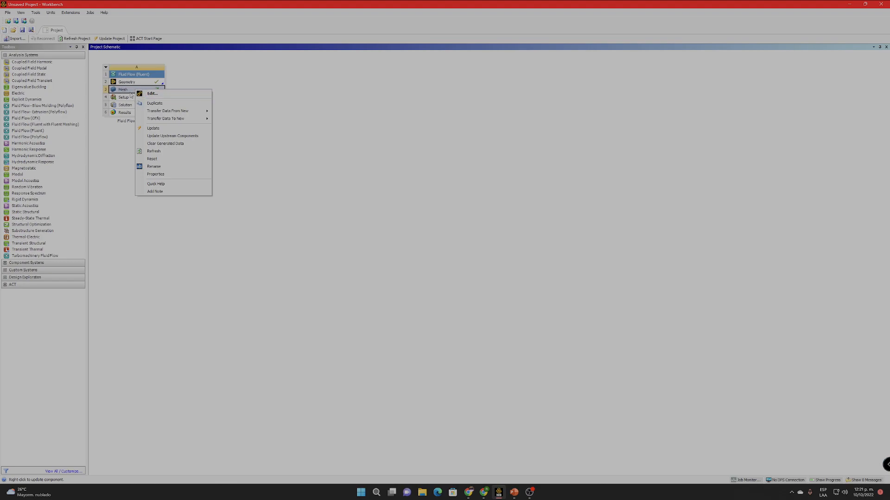
{"action": "left_click", "coordinate": [148, 151]}
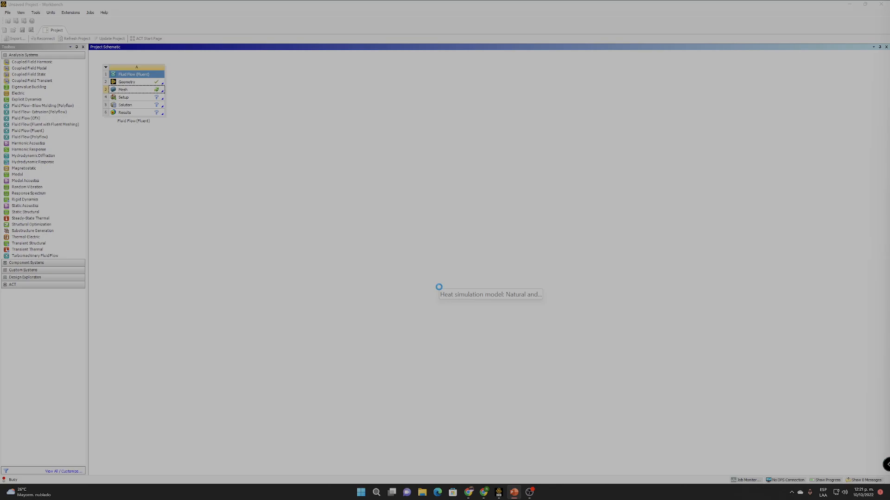
{"action": "right_click", "coordinate": [144, 93]}
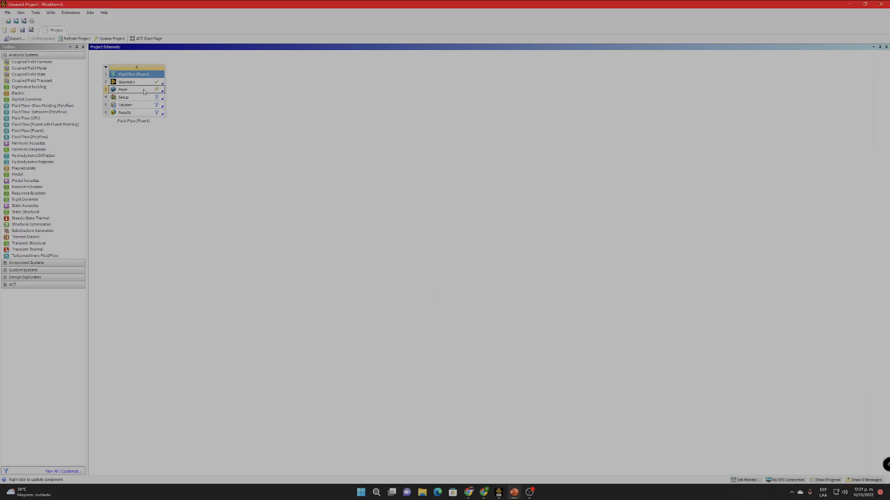
{"action": "left_click", "coordinate": [160, 94]}
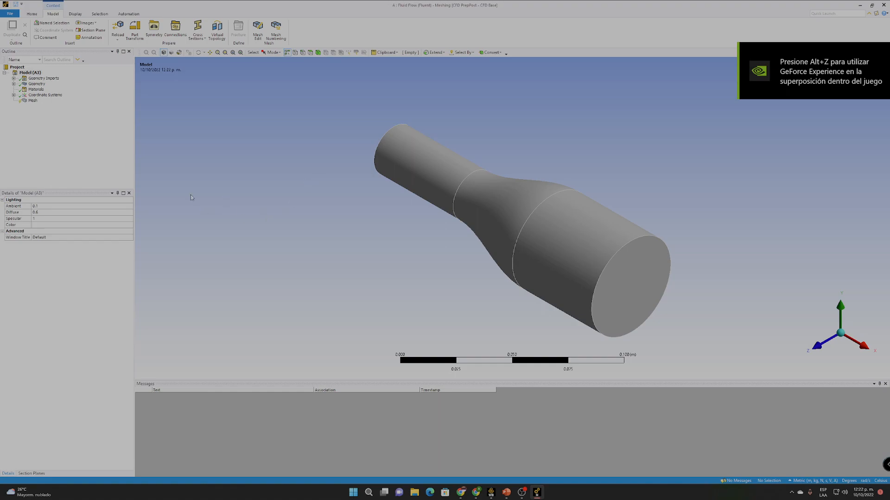
- Check the imported enclosure body and its details under the model's Geometry
{"action": "left_click", "coordinate": [14, 85]}
{"action": "left_click", "coordinate": [54, 89]}
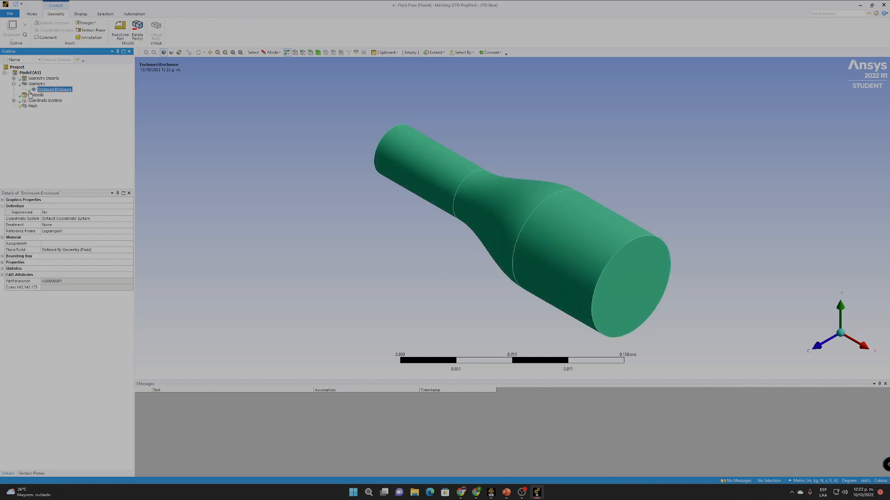
{"action": "left_click", "coordinate": [13, 85]}
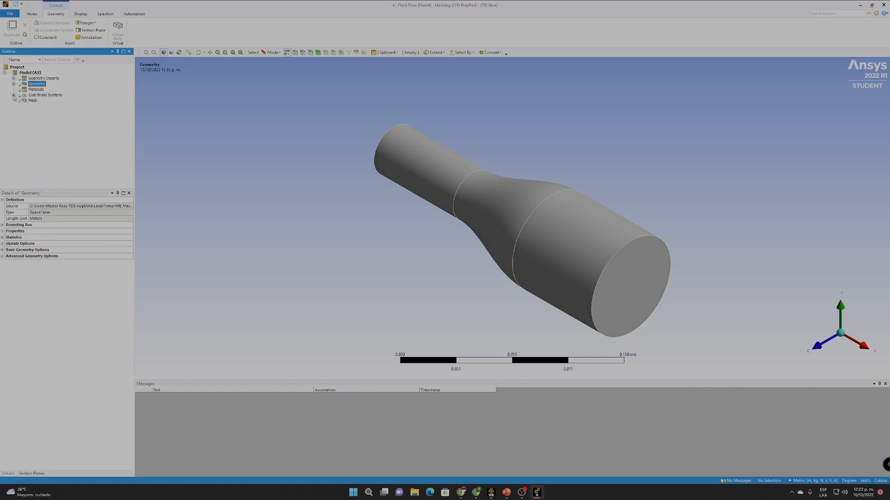
- Expand the mesh statistics and generate the mesh with the default element size
{"action": "left_click", "coordinate": [33, 101]}
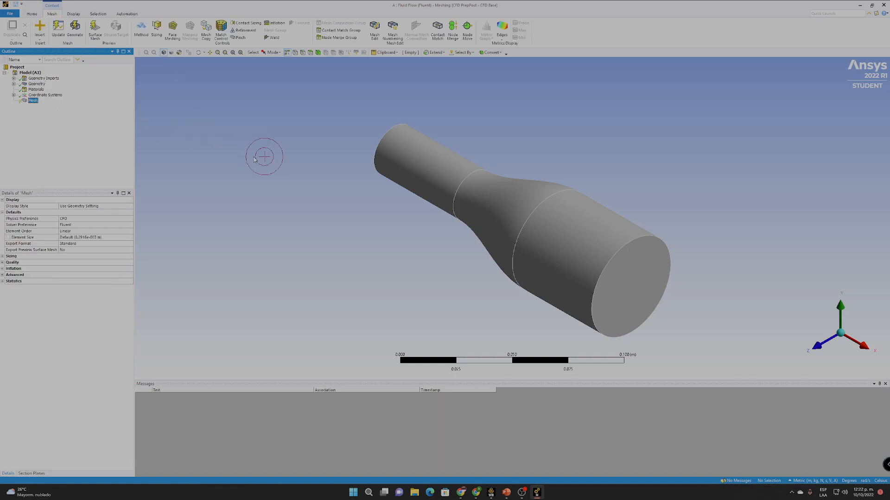
{"action": "left_click", "coordinate": [3, 281]}
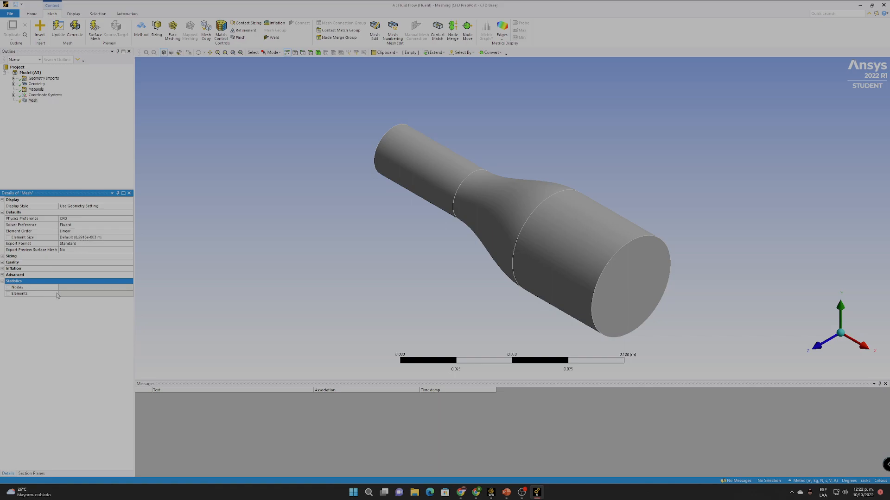
{"action": "left_click", "coordinate": [75, 29]}
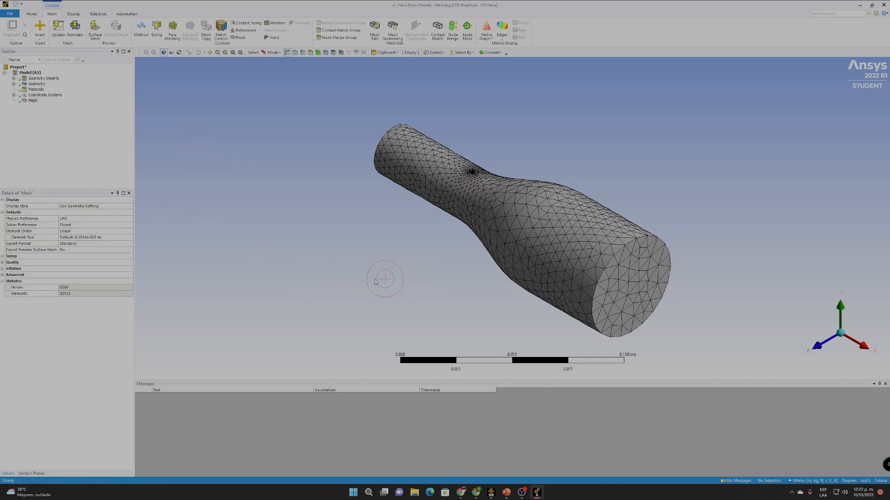
{"action": "middle_click_drag", "start_coordinate": [447, 292], "coordinate": [419, 282]}
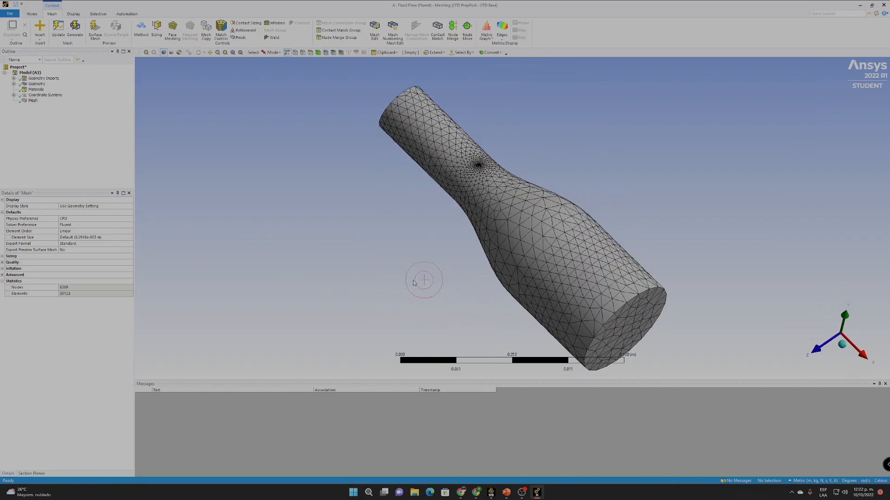
- Try mesh element sizes of 0.005 m and 0.004 m, regenerating the mesh for each
{"action": "left_click", "coordinate": [865, 355]}
{"action": "left_click", "coordinate": [862, 316]}
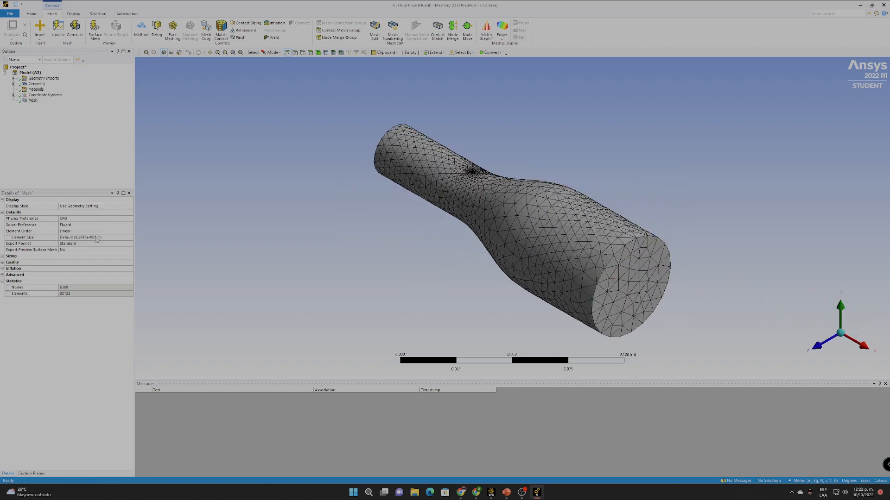
{"action": "left_click", "coordinate": [109, 237]}
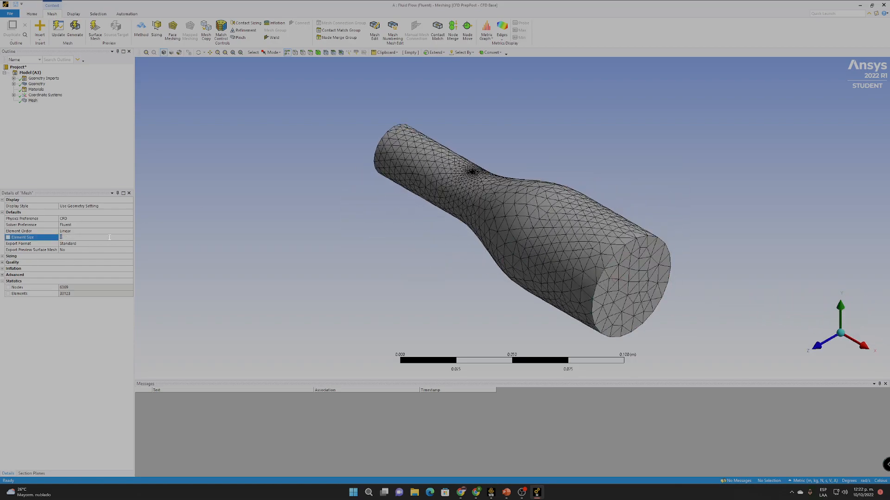
{"action": "left_click", "coordinate": [106, 332]}
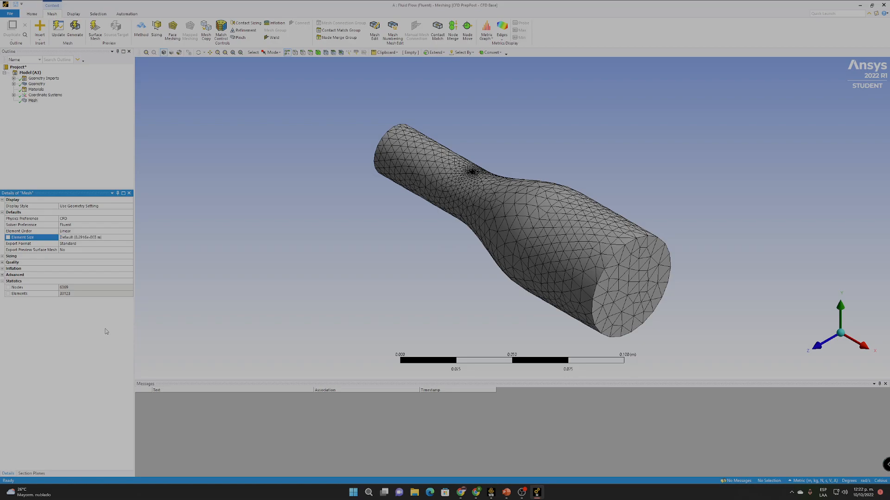
{"action": "left_click", "coordinate": [115, 237]}
{"action": "left_click", "coordinate": [75, 28]}
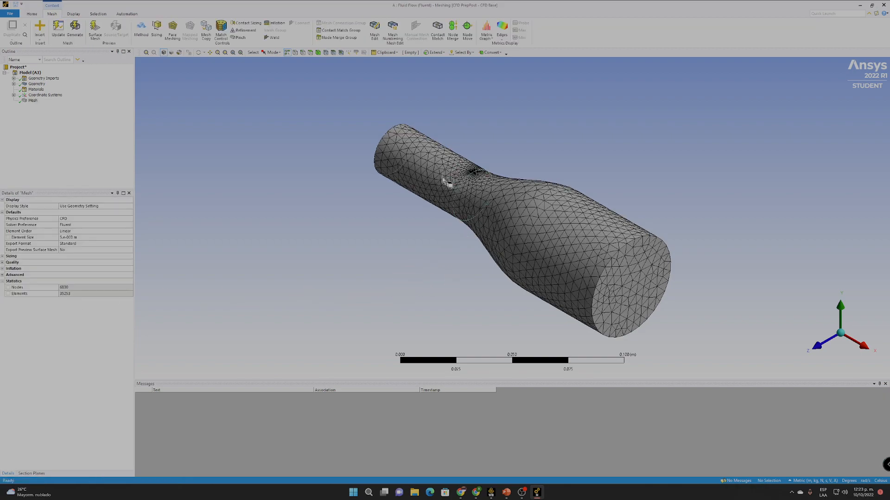
{"action": "left_click", "coordinate": [85, 237]}
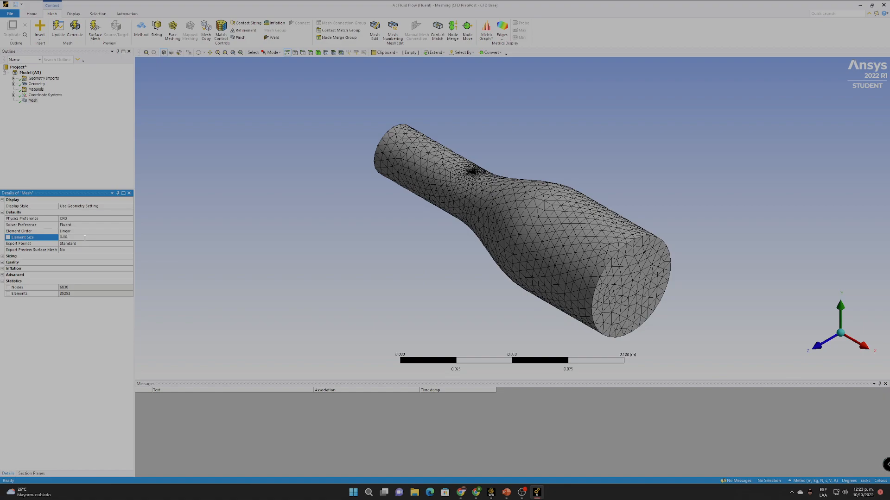
{"action": "left_click", "coordinate": [74, 28]}
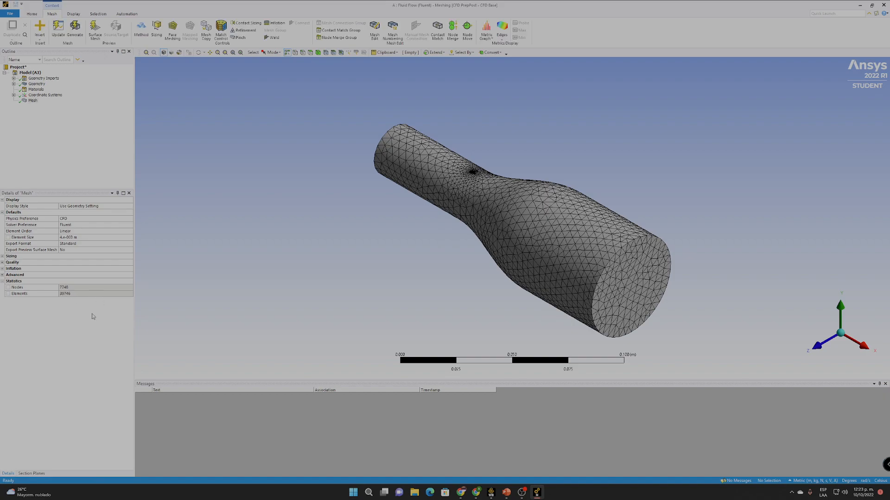
- Set the mesh element size to 0.002 m and regenerate the mesh
{"action": "left_click", "coordinate": [92, 237]}
{"action": "type", "text": "0.00"}
{"action": "type", "text": "2"}
{"action": "left_click", "coordinate": [75, 27]}
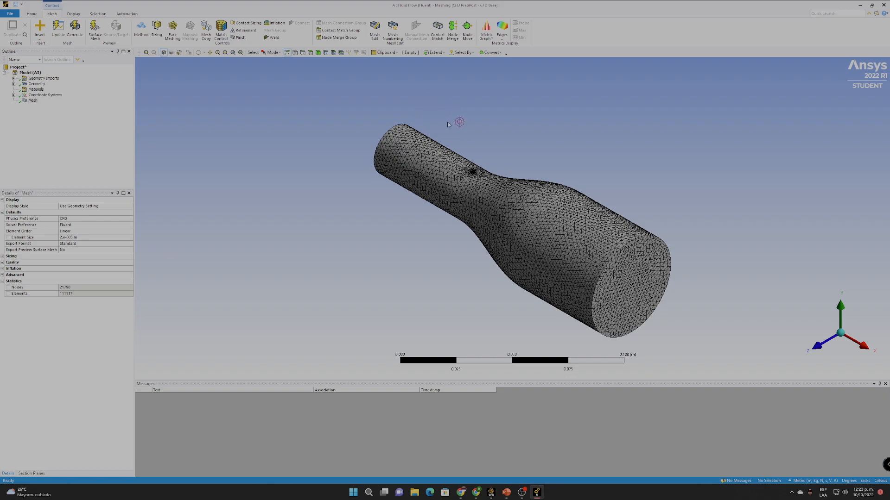
- Create a named selection called air-fluid from the whole fluid body
{"action": "left_click", "coordinate": [318, 53]}
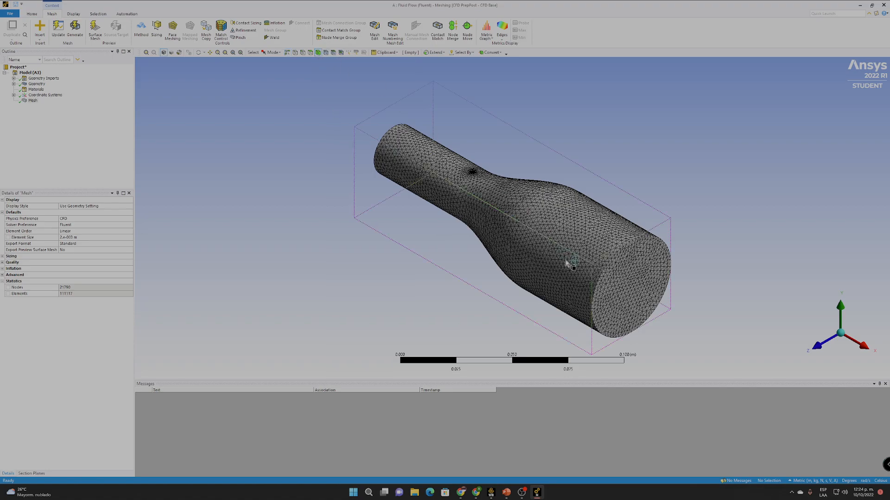
{"action": "left_click", "coordinate": [581, 235]}
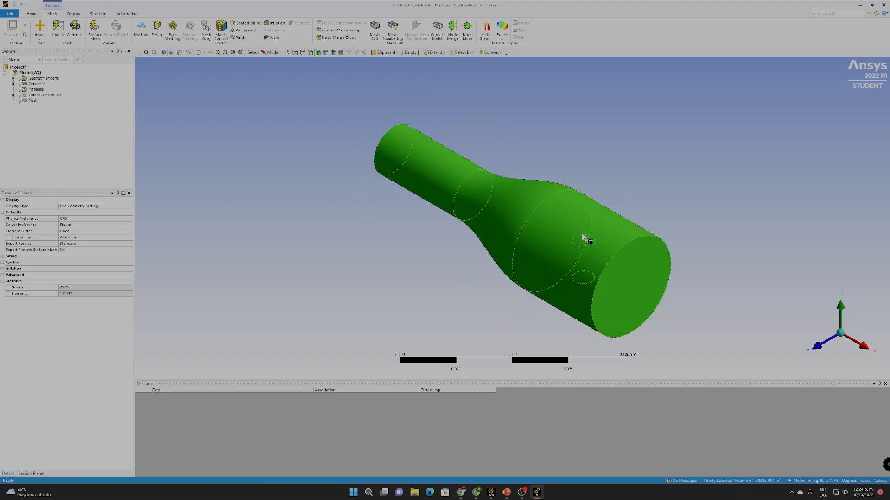
{"action": "right_click", "coordinate": [535, 196]}
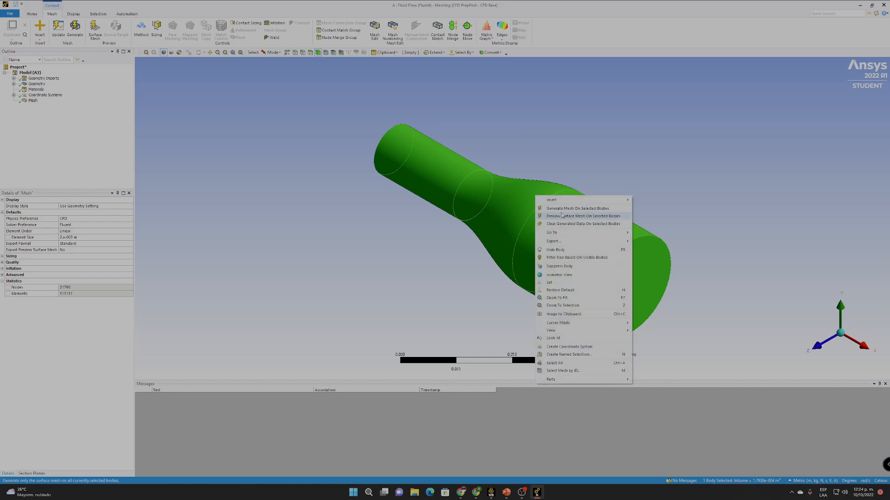
{"action": "left_click", "coordinate": [565, 355]}
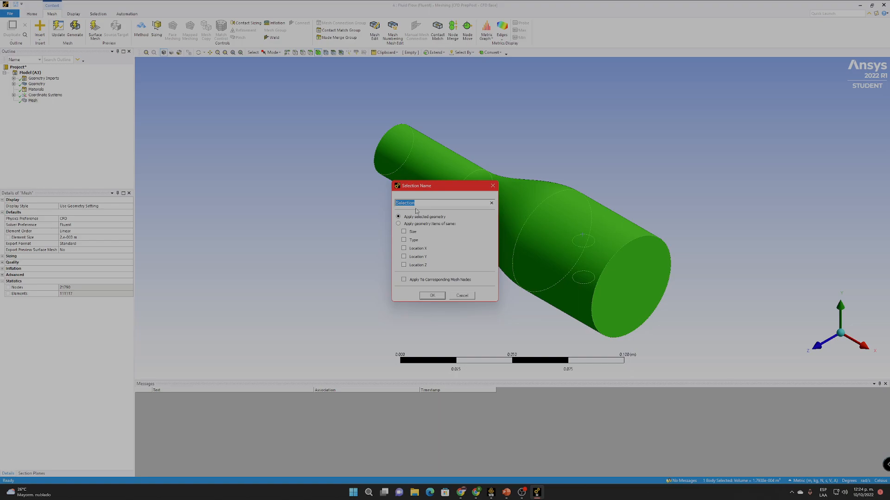
{"action": "type", "text": "air-flu"}
{"action": "left_click", "coordinate": [432, 296]}
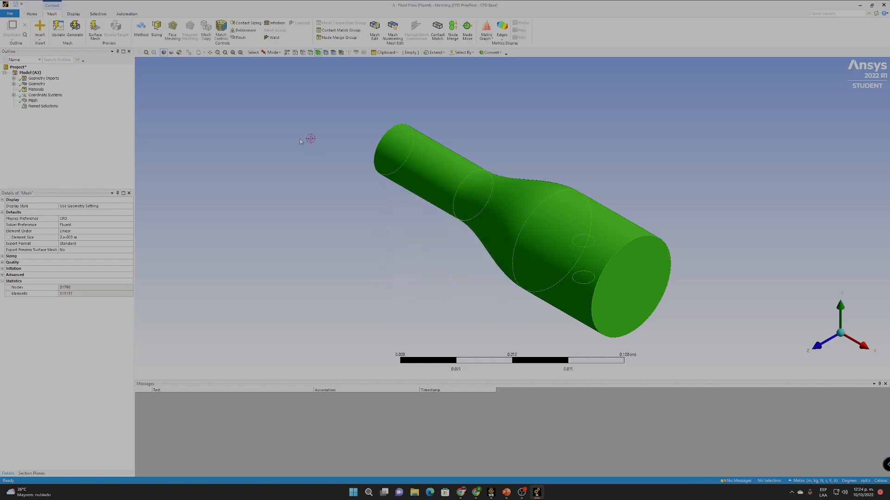
- Check which geometry the air-fluid named selection covers, and return to the mesh
{"action": "left_click", "coordinate": [308, 138]}
{"action": "double_click", "coordinate": [25, 107]}
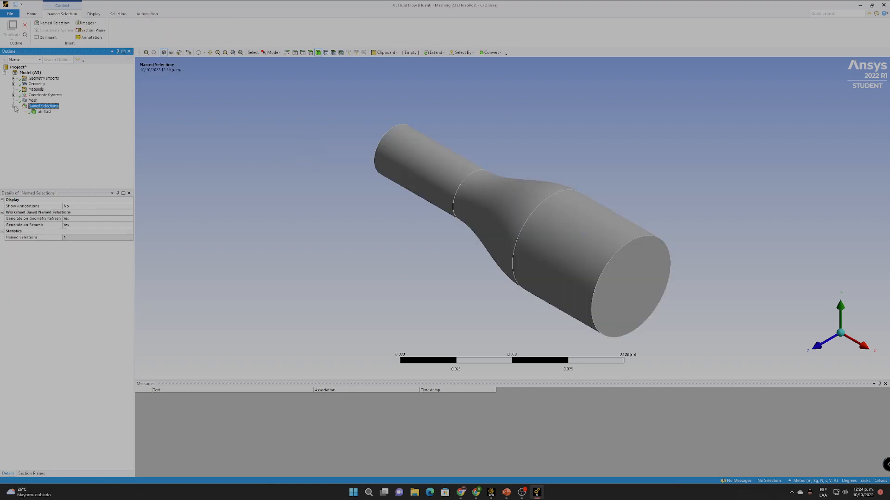
{"action": "left_click", "coordinate": [46, 112]}
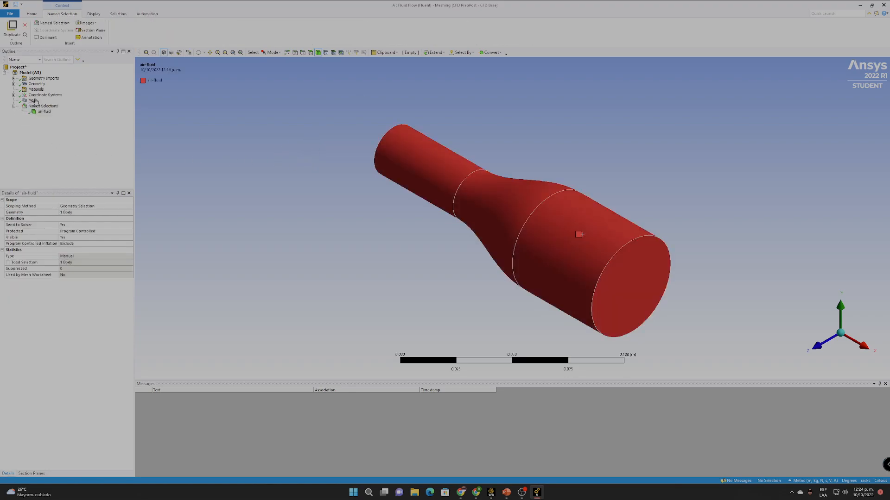
{"action": "left_click", "coordinate": [33, 101]}
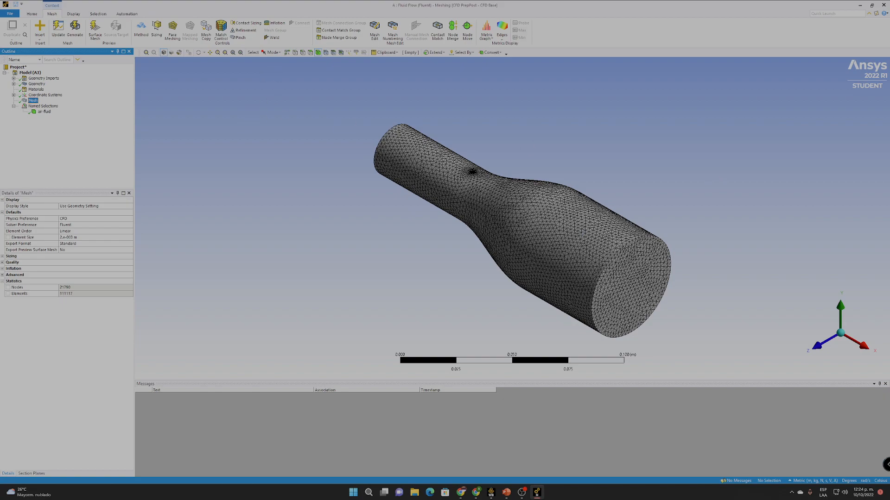
{"action": "key", "text": "alt+Tab"}
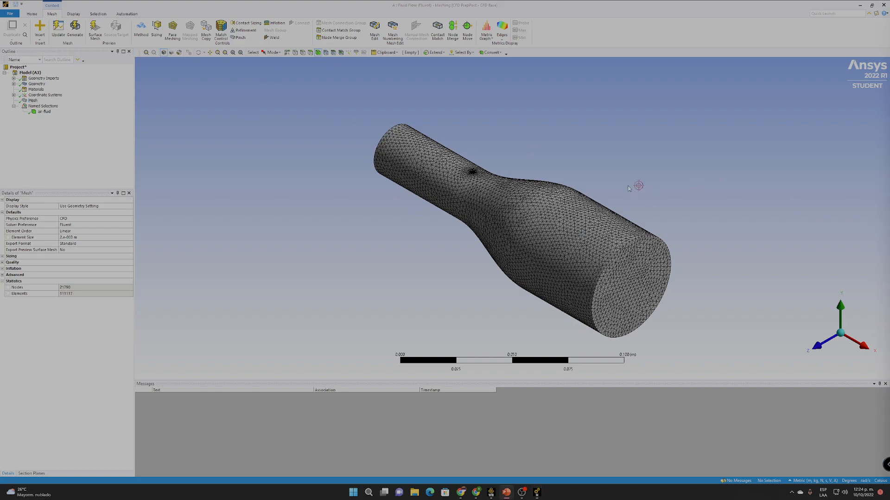
- Create a named selection called external-wall from the three outer side faces of the reducer
{"action": "left_click", "coordinate": [311, 54]}
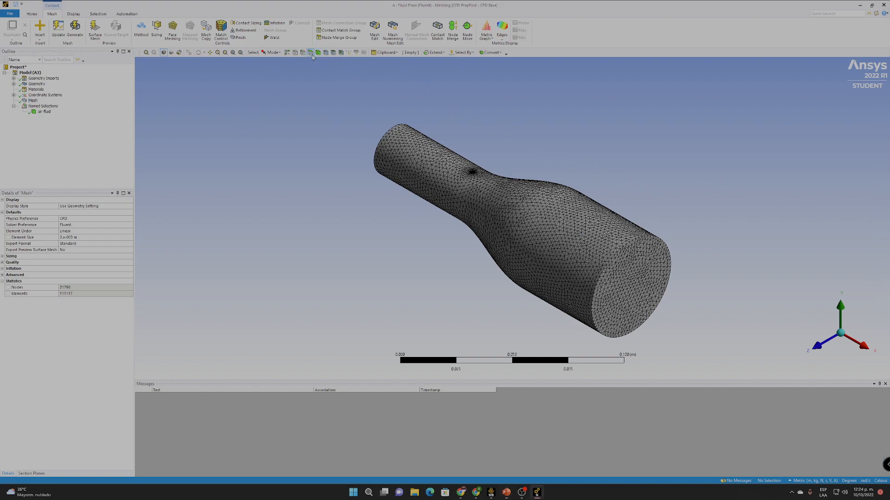
{"action": "left_click", "coordinate": [470, 171]}
{"action": "left_click", "coordinate": [499, 209], "text": "ctrl"}
{"action": "left_click", "coordinate": [567, 237], "text": "ctrl"}
{"action": "right_click", "coordinate": [561, 230]}
{"action": "left_click", "coordinate": [582, 393]}
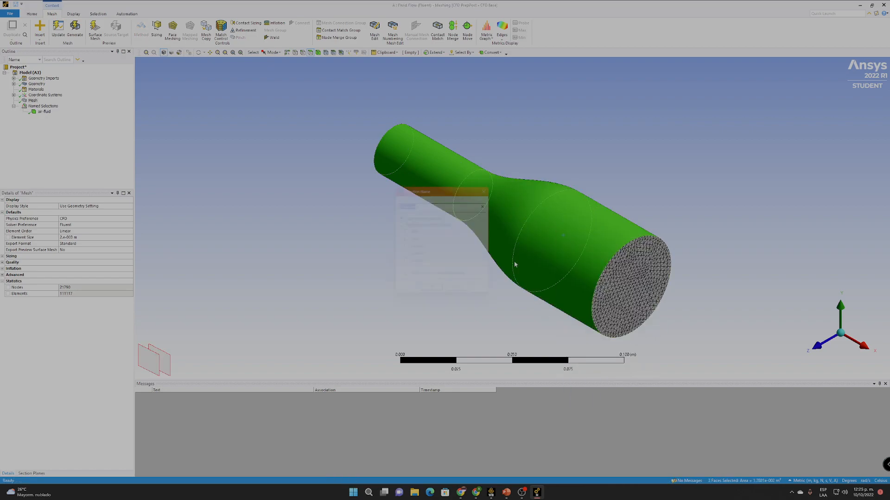
{"action": "type", "text": "external-wall"}
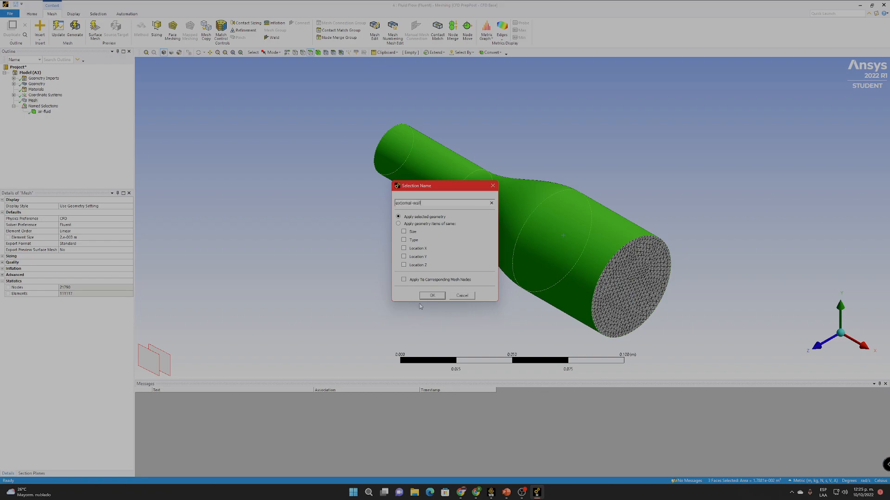
{"action": "left_click", "coordinate": [431, 296]}
{"action": "left_click", "coordinate": [365, 280]}
- Create a named selection called inlet from the circular end face of the narrow section
{"action": "middle_click_drag", "start_coordinate": [365, 279], "coordinate": [408, 234]}
{"action": "left_click", "coordinate": [407, 231]}
{"action": "right_click", "coordinate": [407, 232]}
{"action": "left_click", "coordinate": [439, 391]}
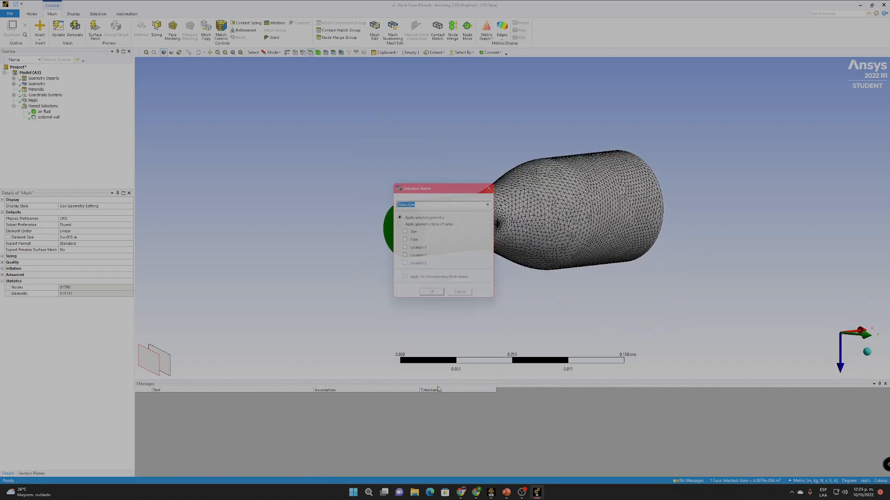
{"action": "type", "text": "inlet"}
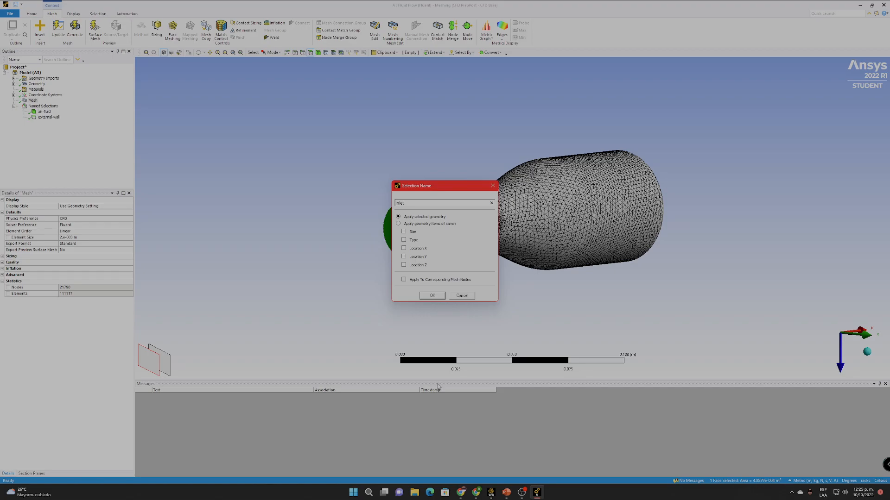
{"action": "left_click", "coordinate": [432, 296]}
- Create a named selection called outlet from the circular end face of the wide section
{"action": "middle_click_drag", "start_coordinate": [432, 295], "coordinate": [450, 340]}
{"action": "right_click", "coordinate": [643, 191]}
{"action": "left_click", "coordinate": [615, 231]}
{"action": "right_click", "coordinate": [634, 233]}
{"action": "left_click", "coordinate": [658, 385]}
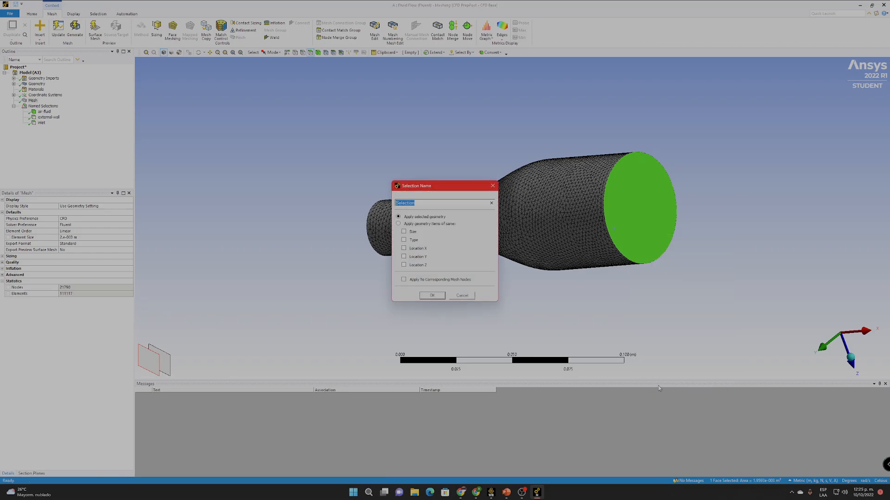
{"action": "type", "text": "outlet"}
{"action": "left_click", "coordinate": [431, 296]}
- Cut the meshed reducer lengthwise with a section plane to expose the internal cylindrical void
{"action": "middle_click_drag", "start_coordinate": [467, 309], "coordinate": [475, 184]}
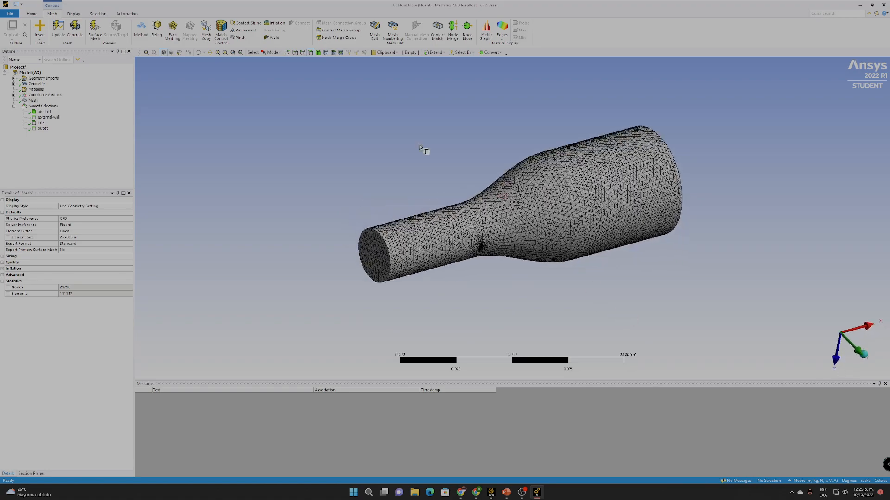
{"action": "middle_click_drag", "start_coordinate": [616, 302], "coordinate": [488, 312]}
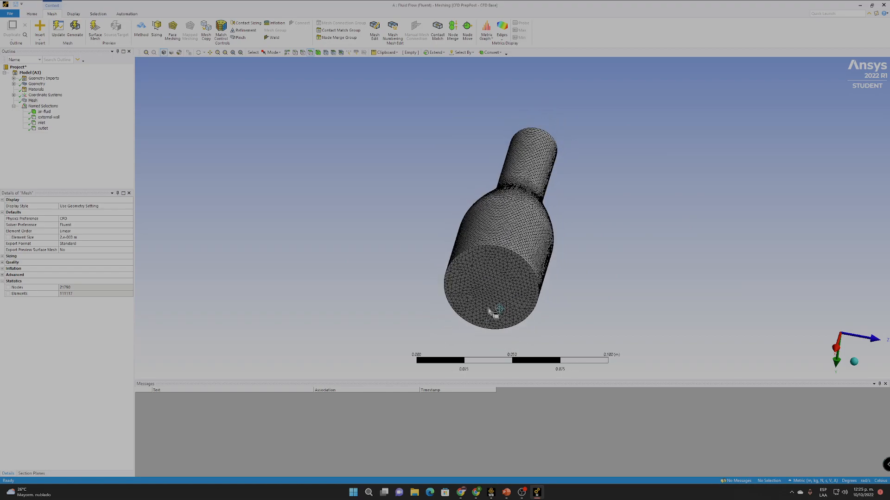
{"action": "left_click", "coordinate": [32, 14]}
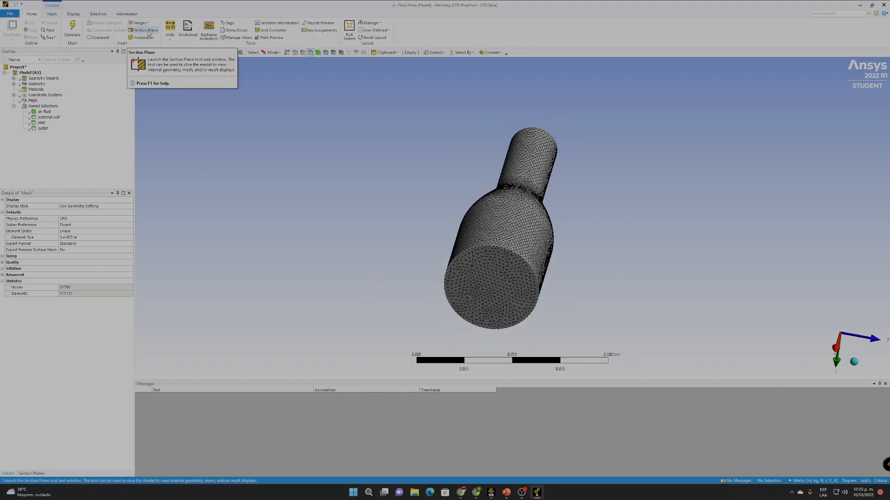
{"action": "left_click", "coordinate": [153, 32]}
{"action": "middle_click_drag", "start_coordinate": [534, 238], "coordinate": [672, 286]}
{"action": "left_click_drag", "start_coordinate": [503, 83], "coordinate": [531, 367]}
{"action": "middle_click_drag", "start_coordinate": [568, 272], "coordinate": [404, 279]}
{"action": "scroll", "coordinate": [404, 279], "scroll_direction": "up", "scroll_amount": 4}
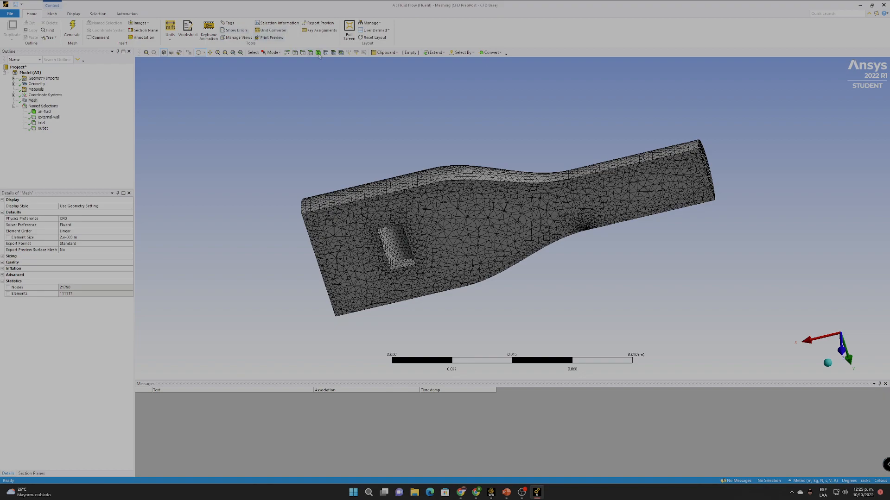
- Try to select the internal cylinder's face in the sectioned mesh view
{"action": "left_click", "coordinate": [387, 242]}
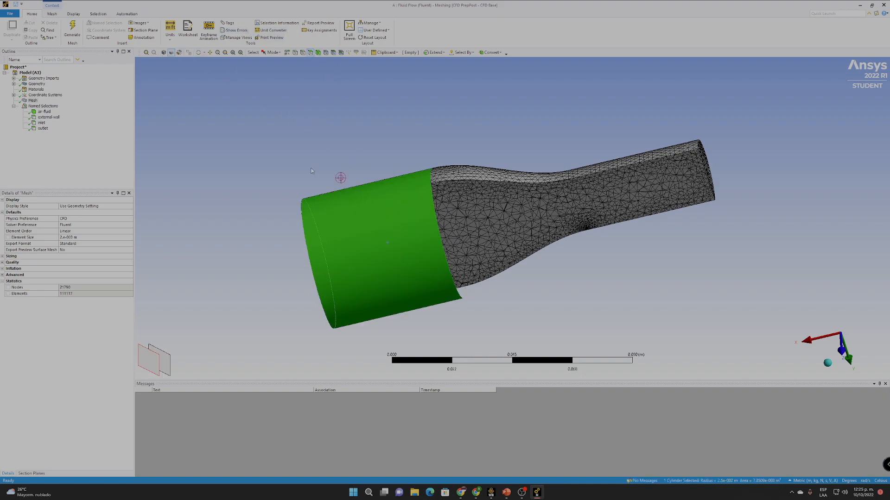
{"action": "left_click", "coordinate": [32, 101]}
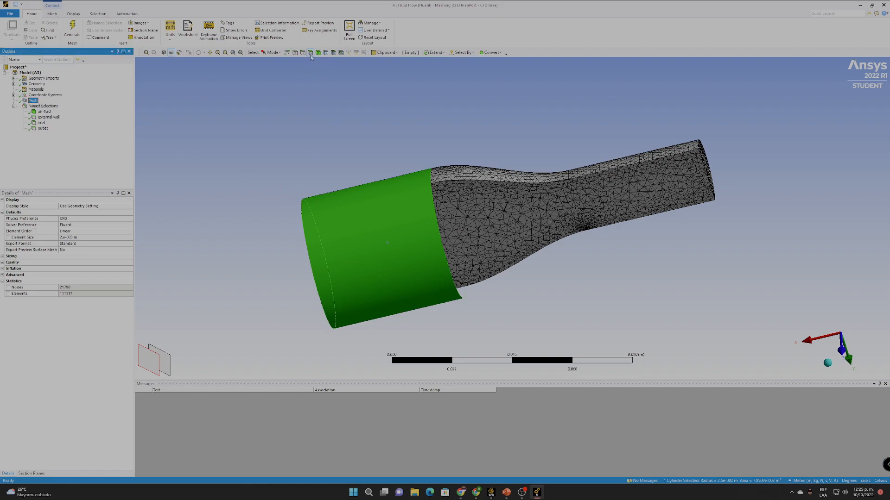
{"action": "left_click", "coordinate": [463, 245]}
{"action": "left_click", "coordinate": [400, 247]}
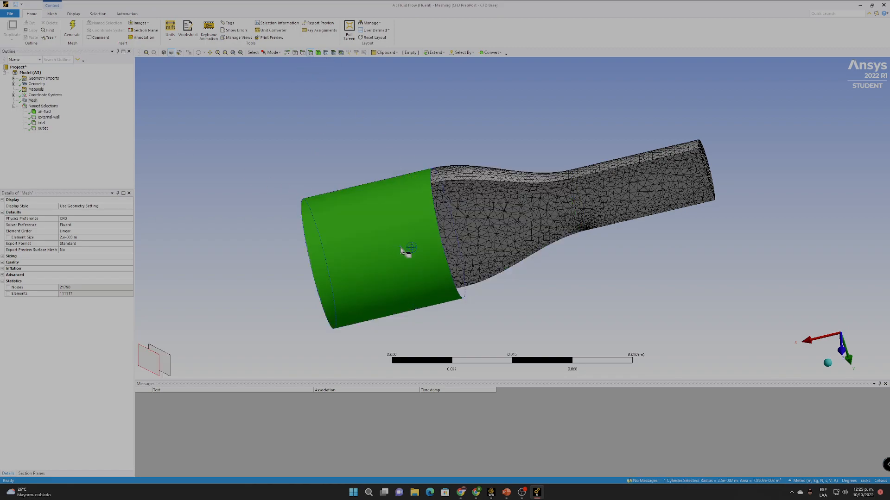
{"action": "left_click", "coordinate": [164, 53]}
- In the sectioned geometry view, create a named selection called internal-wall from the cylindrical void's side face and both end faces
{"action": "left_click", "coordinate": [37, 83]}
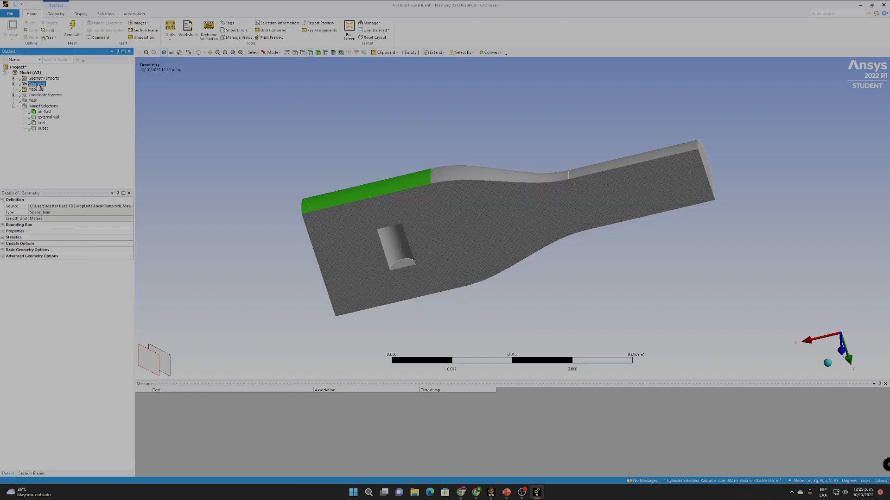
{"action": "left_click", "coordinate": [400, 250]}
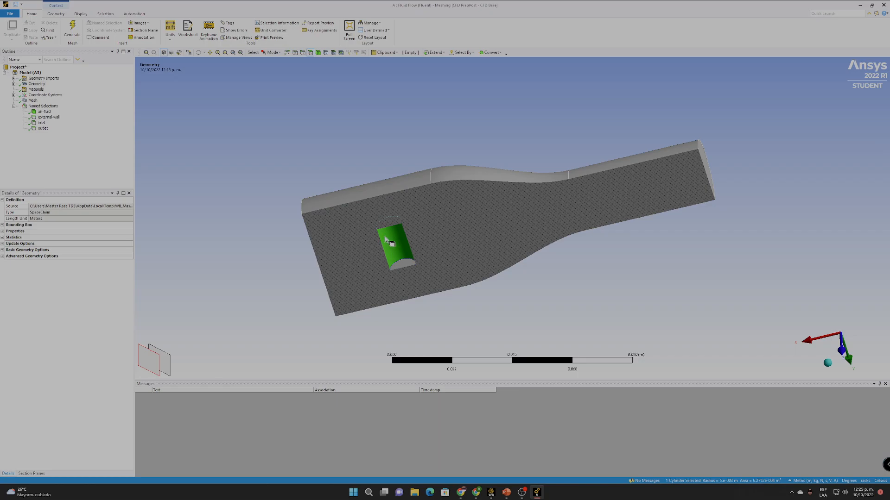
{"action": "left_click", "coordinate": [403, 269], "text": "ctrl"}
{"action": "middle_click_drag", "start_coordinate": [450, 214], "coordinate": [482, 224]}
{"action": "left_click", "coordinate": [387, 234], "text": "ctrl"}
{"action": "middle_click_drag", "start_coordinate": [469, 274], "coordinate": [449, 270]}
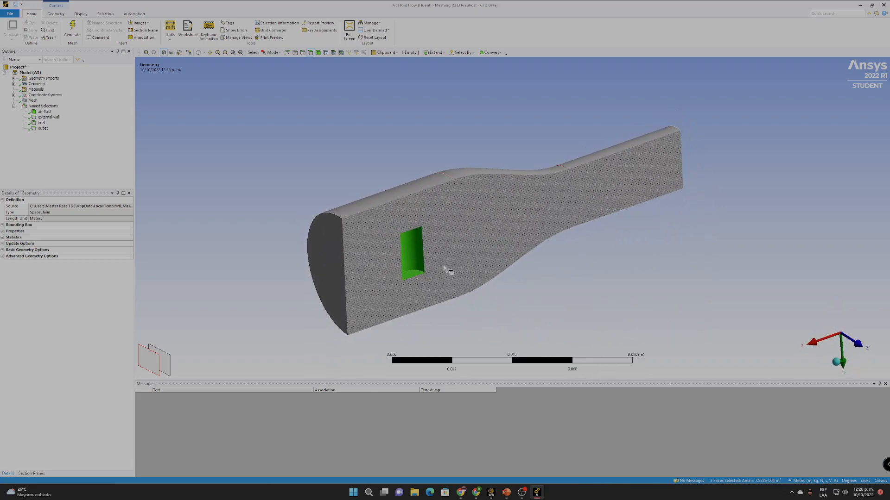
{"action": "right_click", "coordinate": [417, 248]}
{"action": "left_click", "coordinate": [451, 392]}
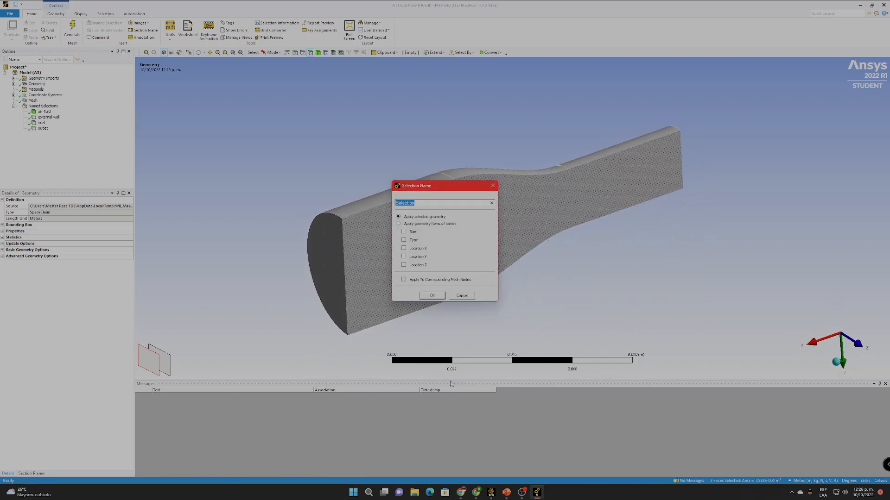
{"action": "type", "text": "internal-wall"}
{"action": "left_click", "coordinate": [442, 296]}
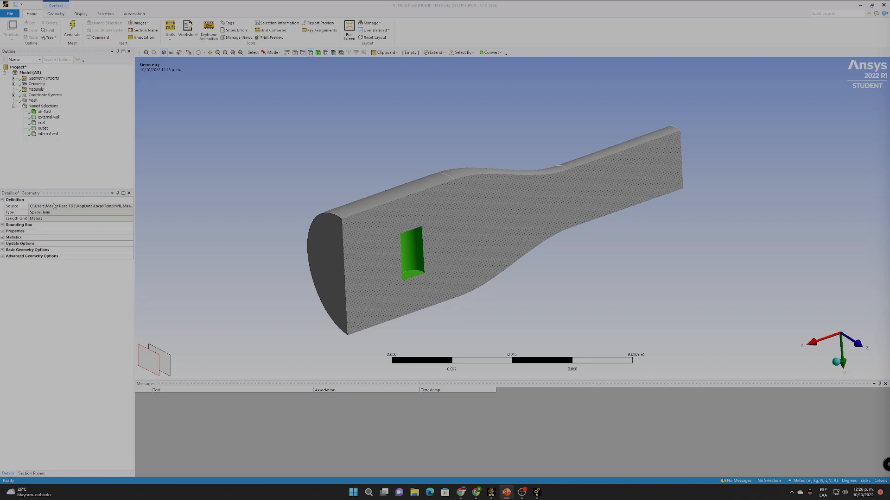
- Generate the mesh again with the named selections in place
{"action": "left_click", "coordinate": [68, 36]}
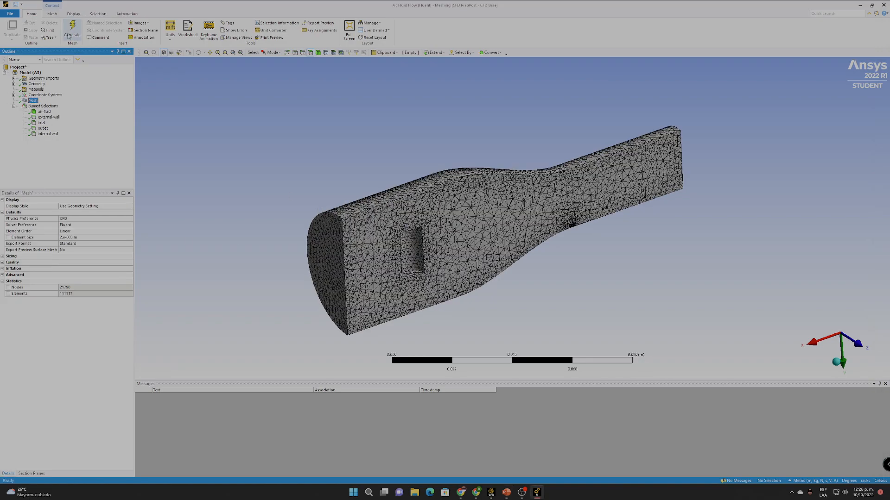
- Update the mesh and refresh the Fluid Flow system's Setup cell in Workbench
{"action": "left_click", "coordinate": [54, 15]}
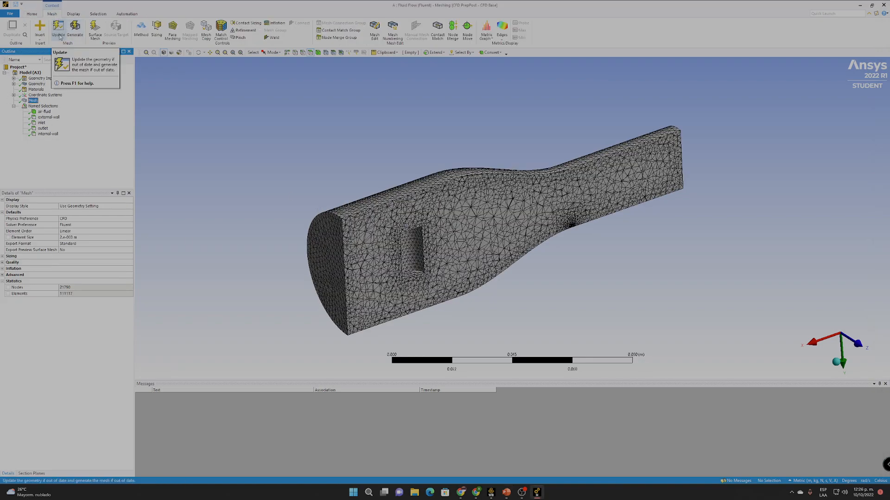
{"action": "left_click", "coordinate": [60, 36]}
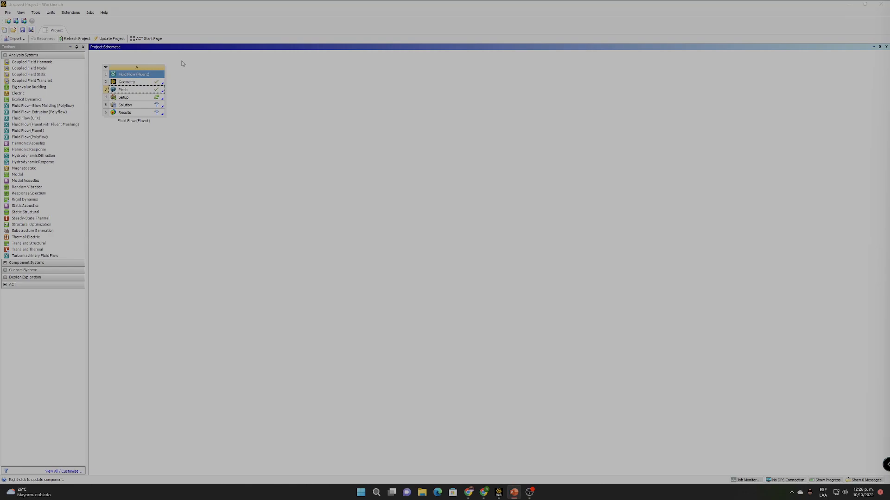
{"action": "right_click", "coordinate": [133, 98]}
{"action": "left_click", "coordinate": [151, 200]}
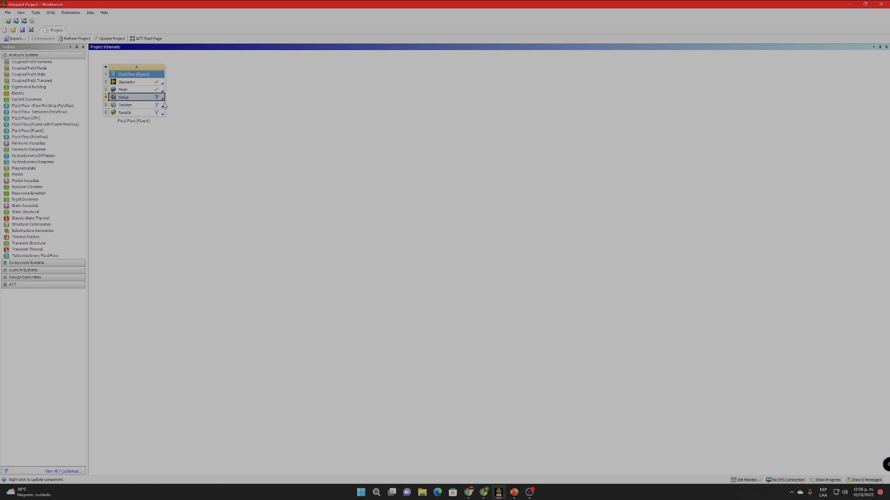
- Open the Setup cell in Fluent with the default launcher options and dismiss the Key Behavioral Changes notice
{"action": "right_click", "coordinate": [136, 101]}
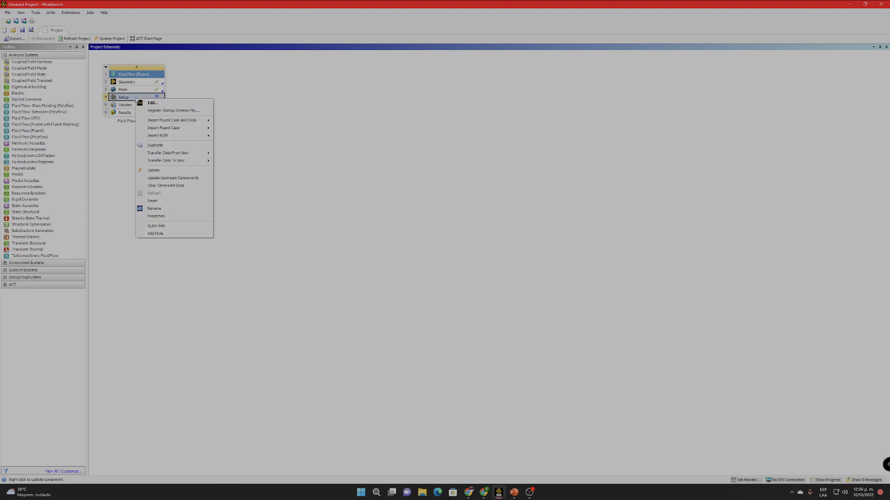
{"action": "left_click", "coordinate": [169, 105]}
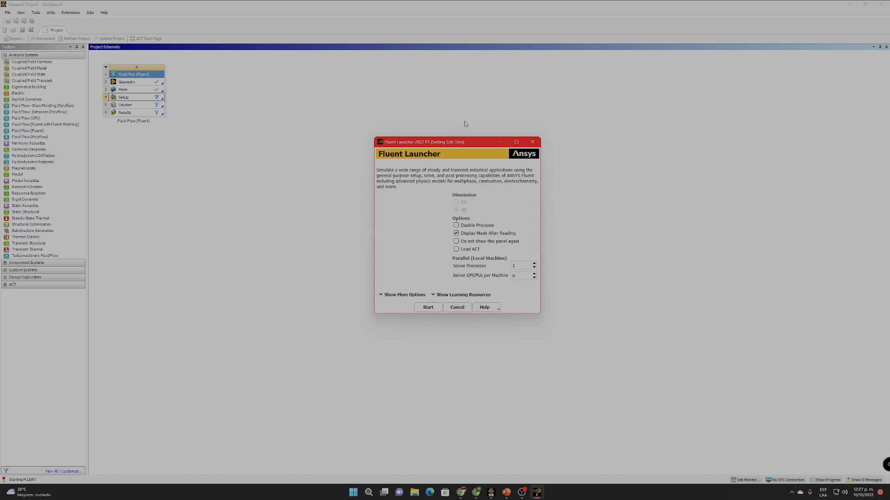
{"action": "left_click", "coordinate": [424, 308]}
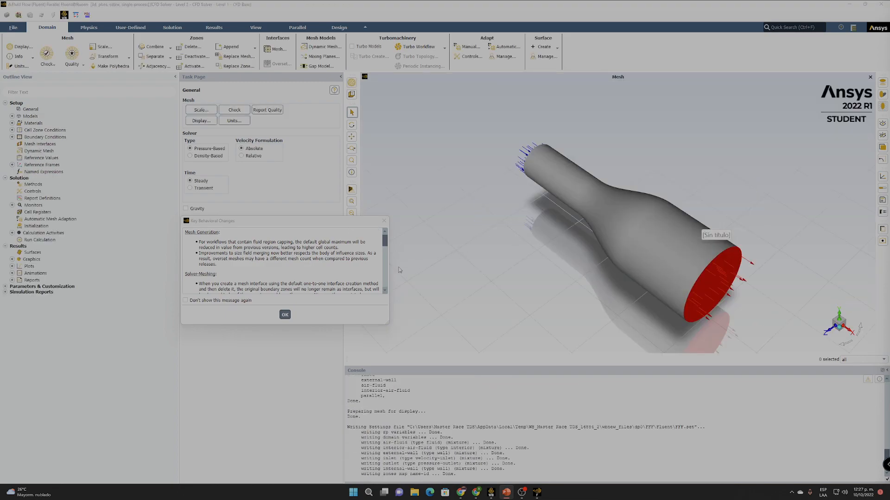
{"action": "left_click_drag", "start_coordinate": [258, 224], "coordinate": [302, 214]}
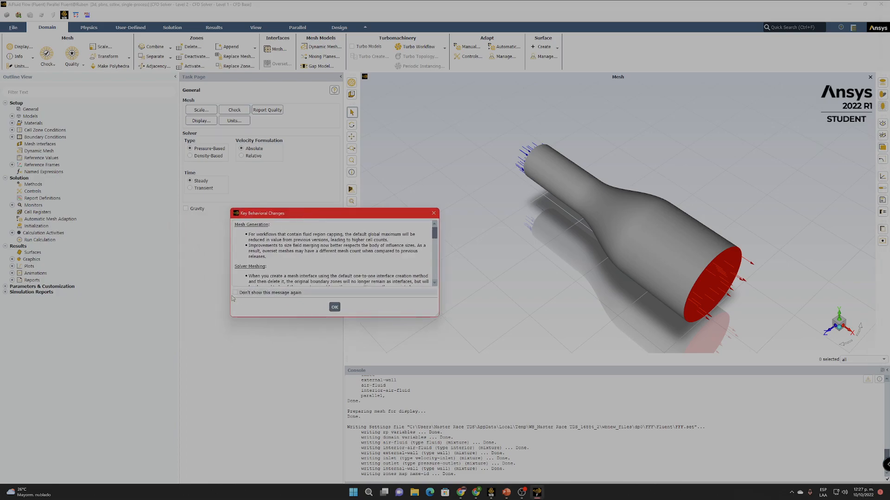
{"action": "left_click", "coordinate": [335, 308]}
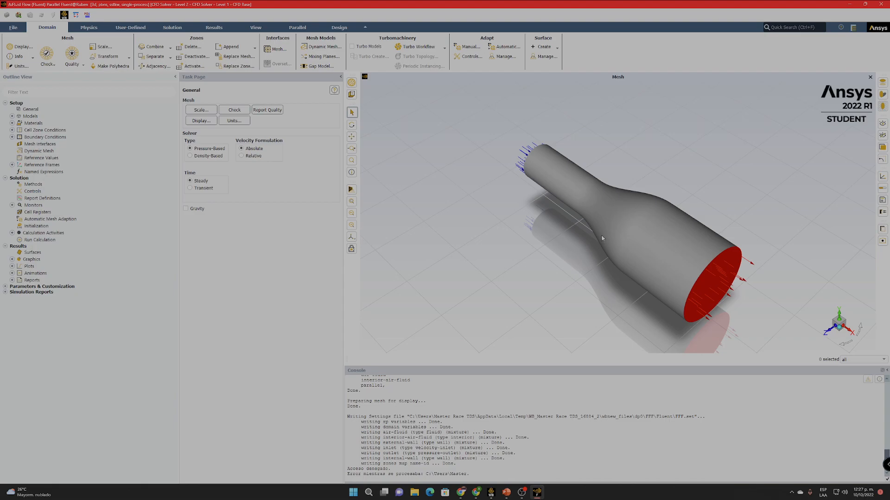
- Enable gravity in the general settings with a Y acceleration of -9.81 m/s²
{"action": "left_click_drag", "start_coordinate": [653, 308], "coordinate": [677, 309]}
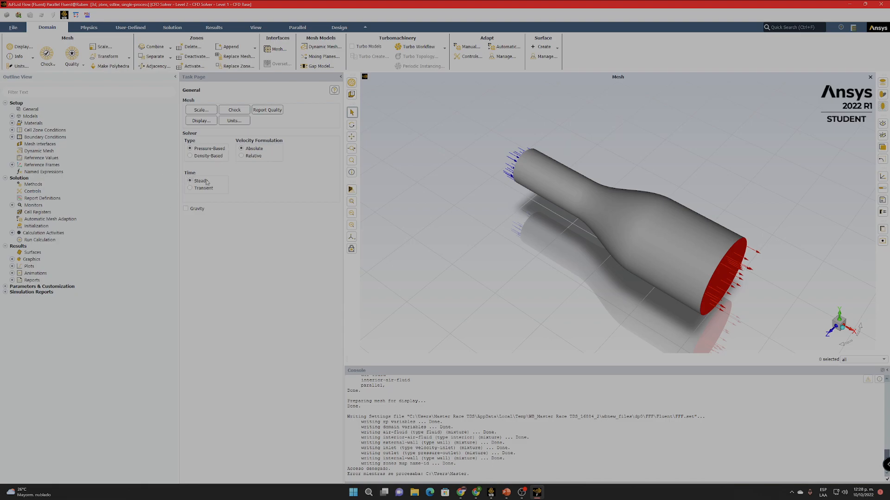
{"action": "left_click", "coordinate": [186, 209]}
{"action": "left_click", "coordinate": [222, 235]}
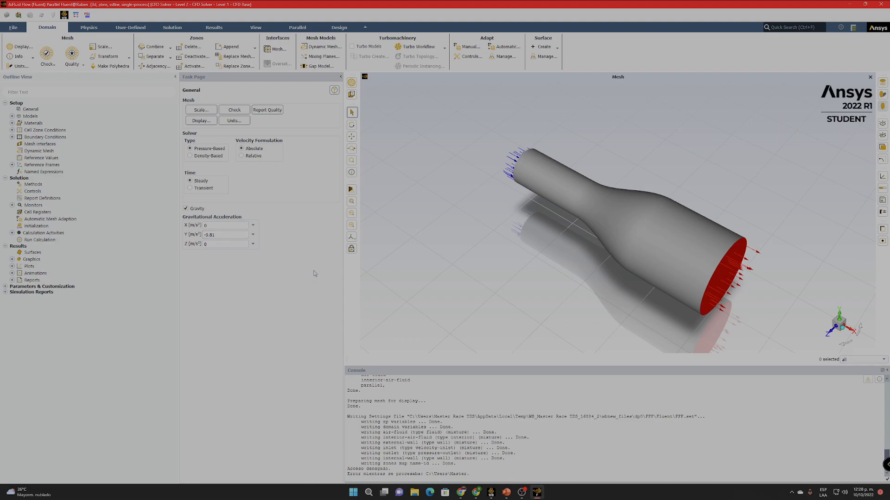
- Turn on the Energy model in the physics models
{"action": "left_click", "coordinate": [13, 116]}
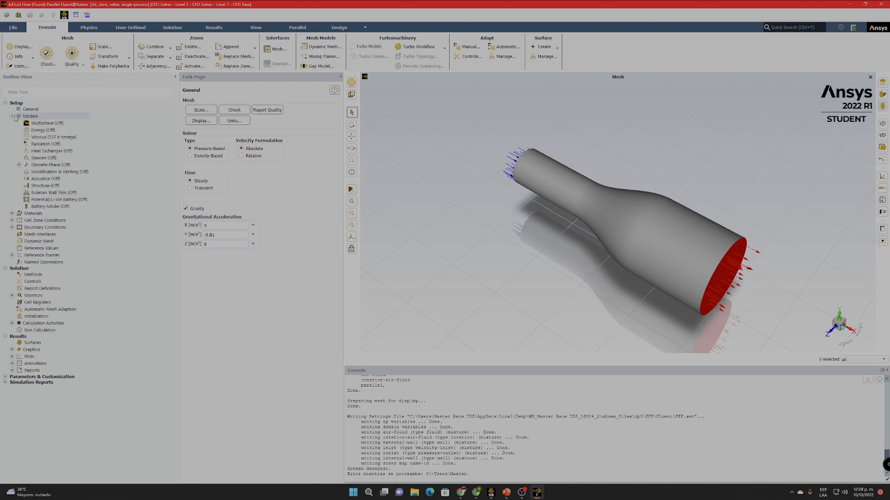
{"action": "left_click", "coordinate": [36, 116]}
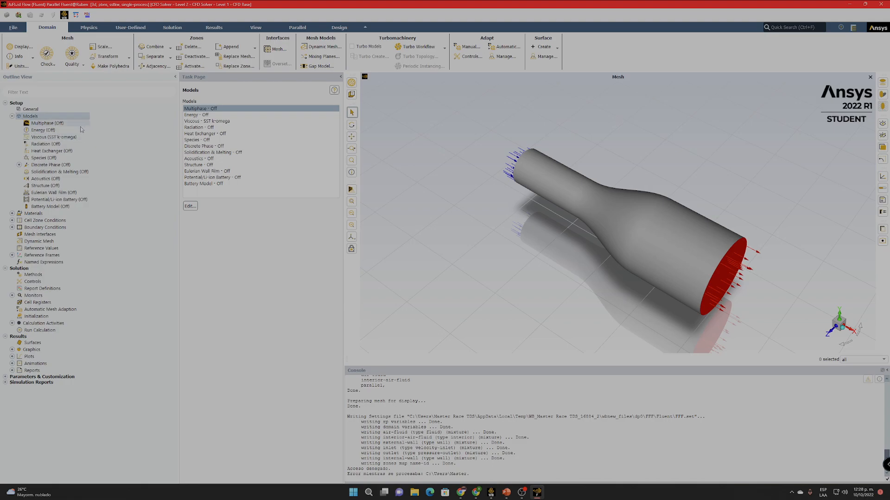
{"action": "right_click", "coordinate": [49, 132]}
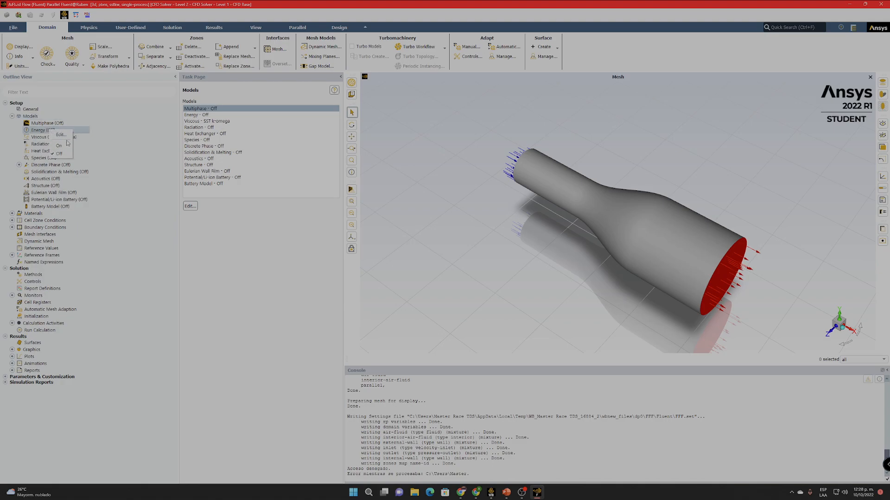
{"action": "left_click", "coordinate": [59, 146]}
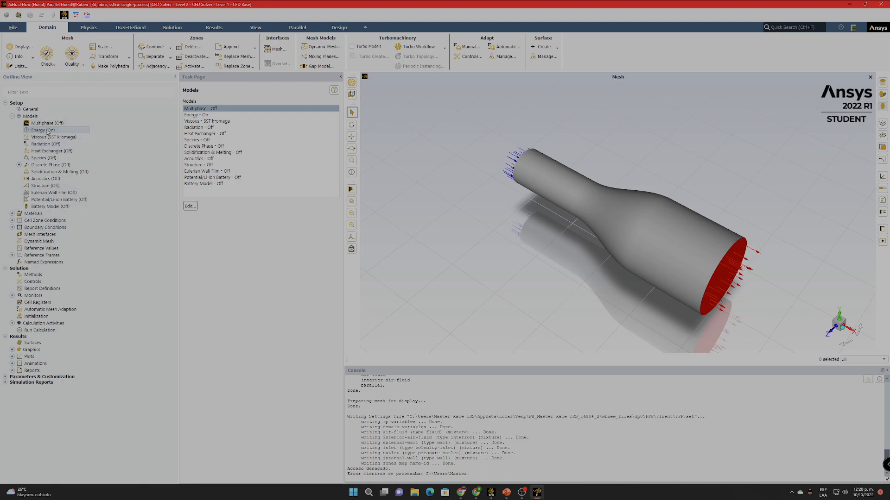
{"action": "left_click", "coordinate": [12, 116]}
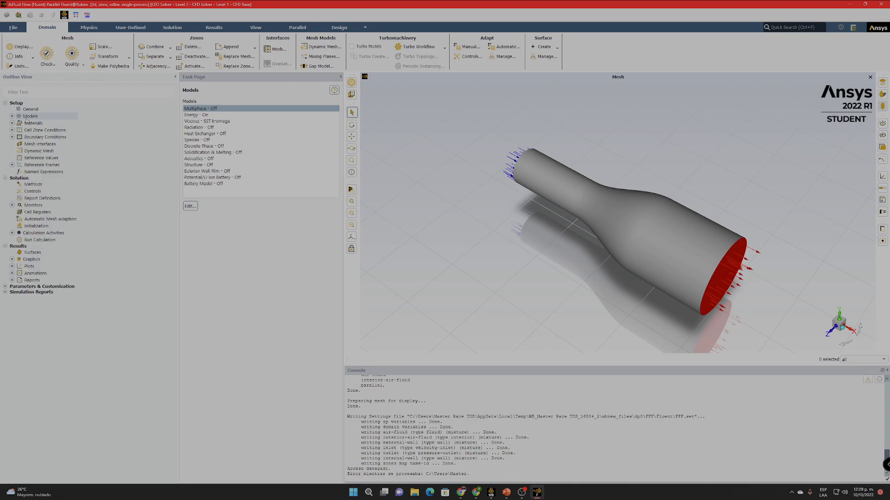
- Examine the fluid material air, including its density, specific heat, conductivity and viscosity, and the available density methods
{"action": "left_click", "coordinate": [12, 123]}
{"action": "left_click", "coordinate": [19, 130]}
{"action": "left_click", "coordinate": [19, 144]}
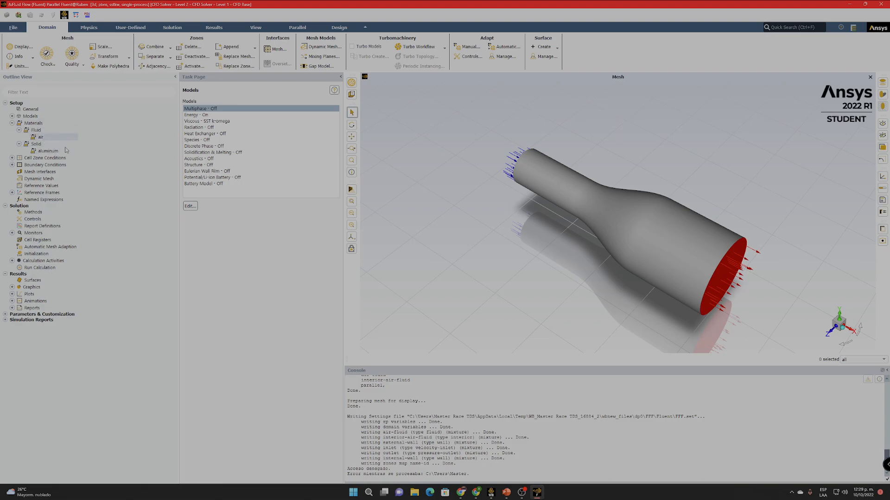
{"action": "double_click", "coordinate": [41, 137]}
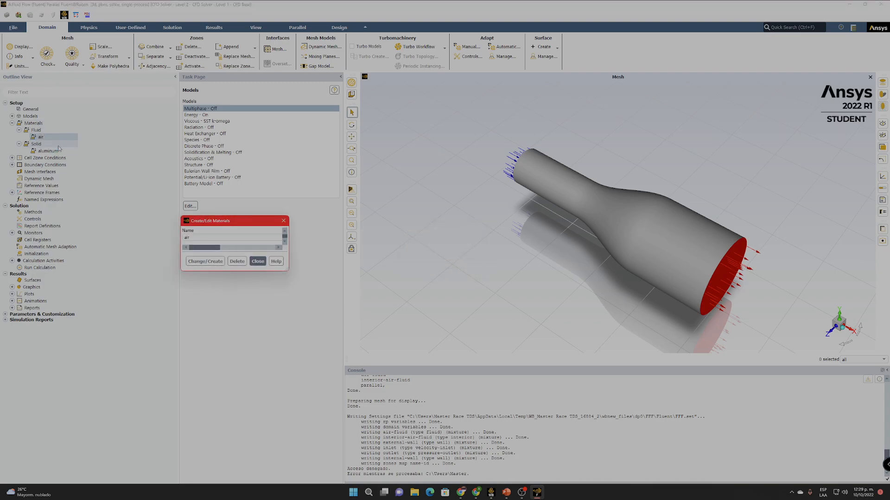
{"action": "left_click_drag", "start_coordinate": [323, 226], "coordinate": [362, 128]}
{"action": "left_click_drag", "start_coordinate": [499, 307], "coordinate": [531, 364]}
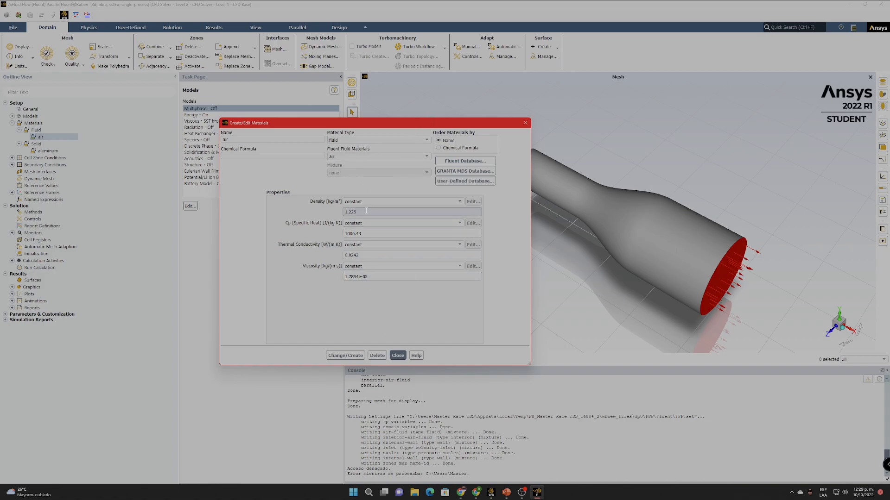
{"action": "left_click", "coordinate": [382, 202]}
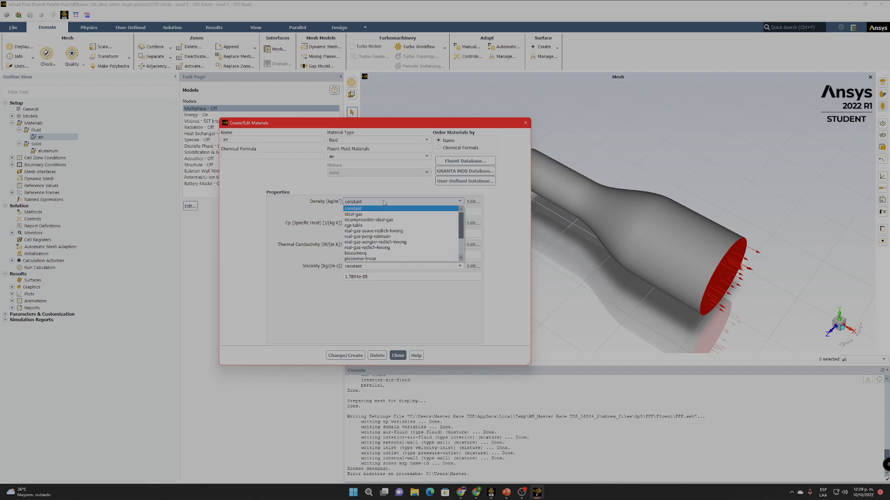
{"action": "scroll", "coordinate": [465, 224], "scroll_direction": "down", "scroll_amount": 2}
{"action": "scroll", "coordinate": [465, 227], "scroll_direction": "up", "scroll_amount": 2}
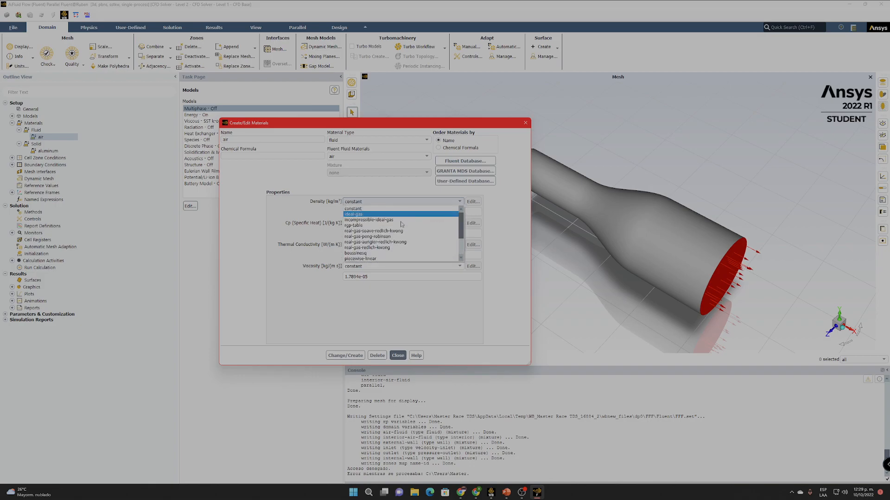
{"action": "left_click", "coordinate": [304, 207]}
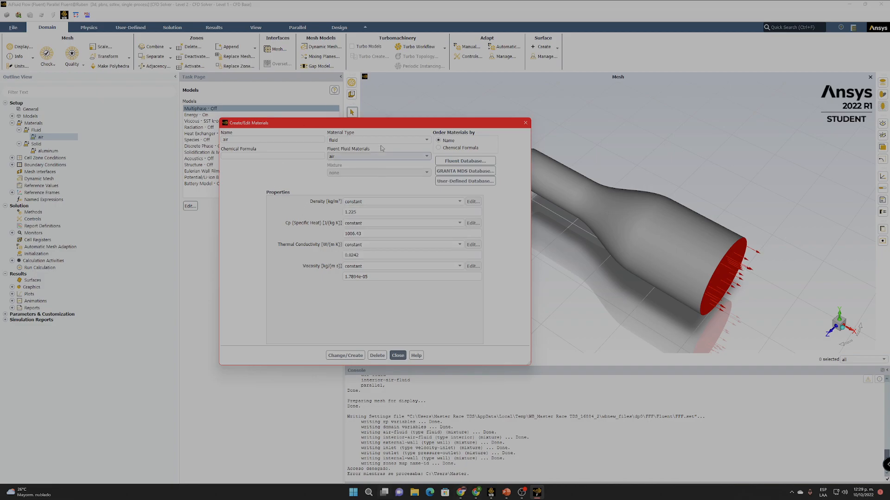
{"action": "left_click", "coordinate": [397, 355]}
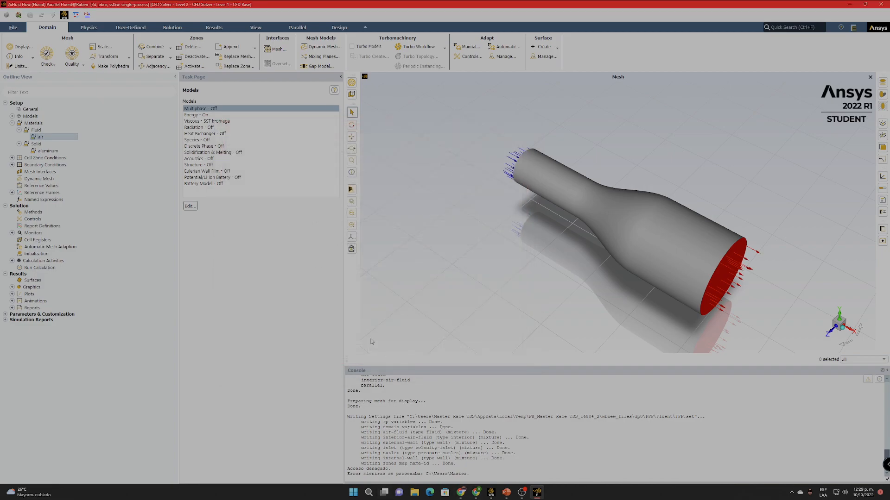
- Choose air as the material of the air-fluid cell zone and close the zone's settings
{"action": "left_click", "coordinate": [19, 130]}
{"action": "left_click", "coordinate": [19, 136]}
{"action": "left_click", "coordinate": [12, 145]}
{"action": "left_click", "coordinate": [19, 151]}
{"action": "double_click", "coordinate": [56, 158]}
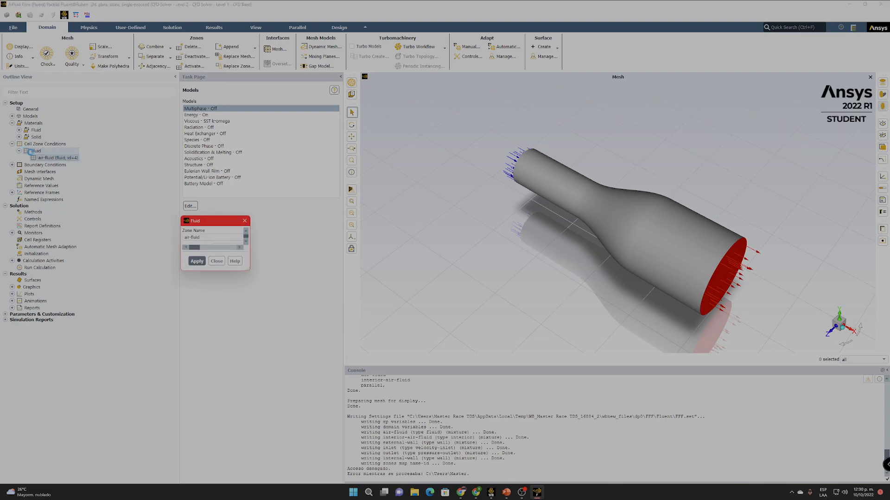
{"action": "left_click_drag", "start_coordinate": [271, 224], "coordinate": [314, 187]}
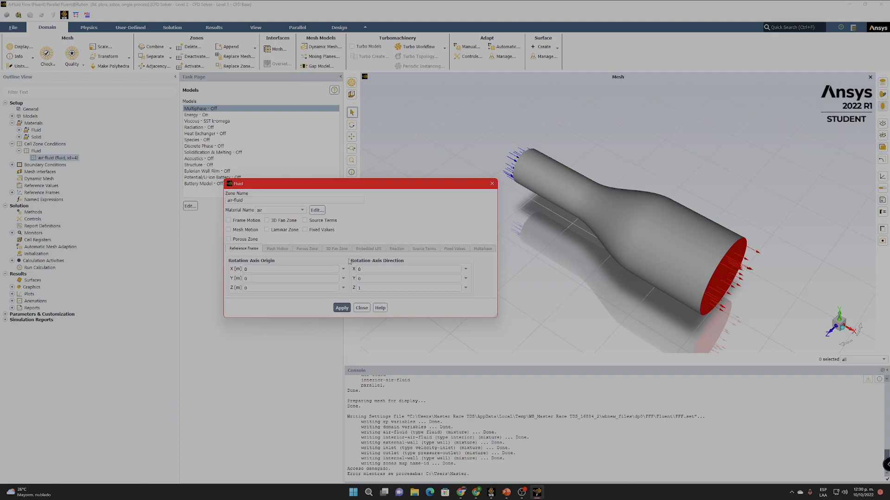
{"action": "left_click", "coordinate": [298, 210]}
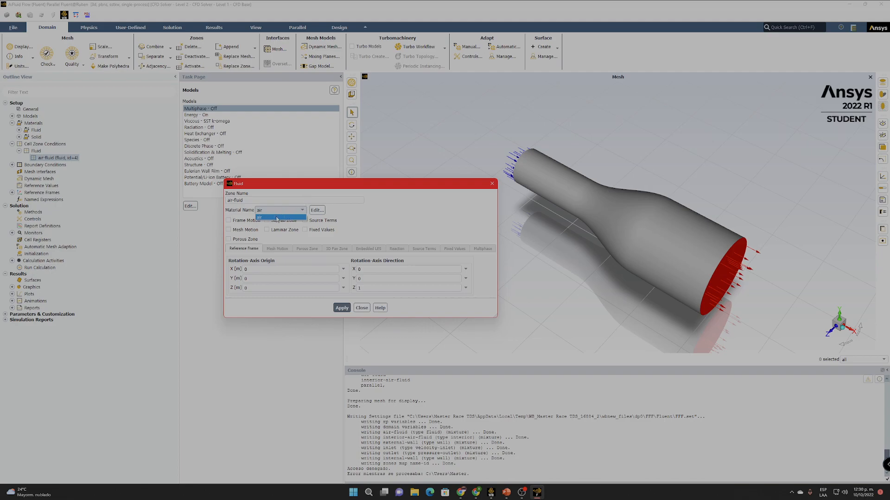
{"action": "left_click", "coordinate": [362, 310]}
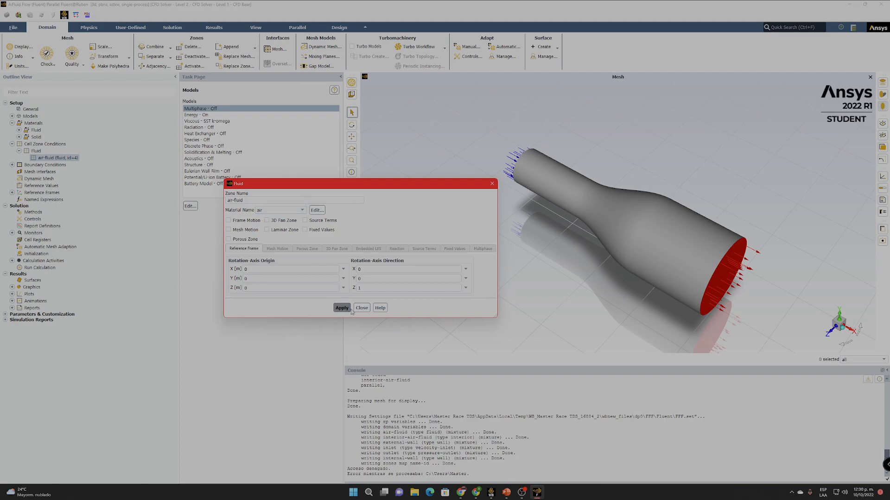
{"action": "left_click", "coordinate": [362, 310]}
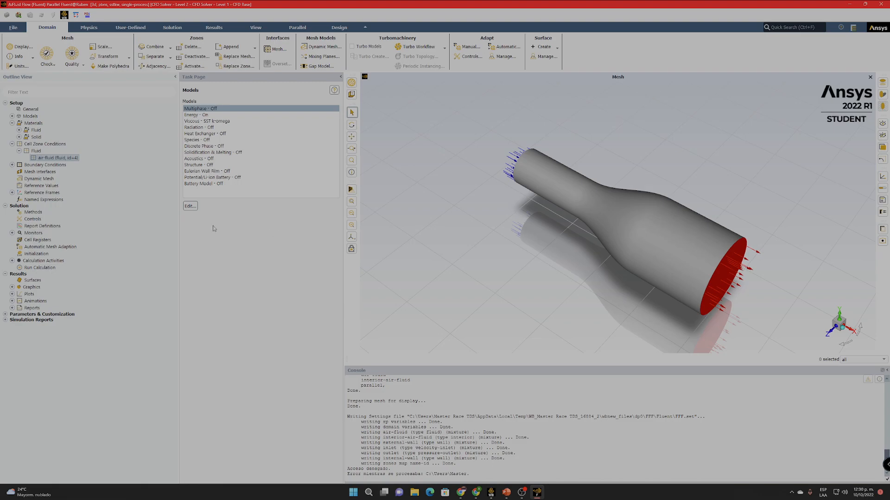
- Expand the boundary conditions to list the individual inlet, outlet and wall zones
{"action": "left_click", "coordinate": [12, 145]}
{"action": "left_click", "coordinate": [12, 151]}
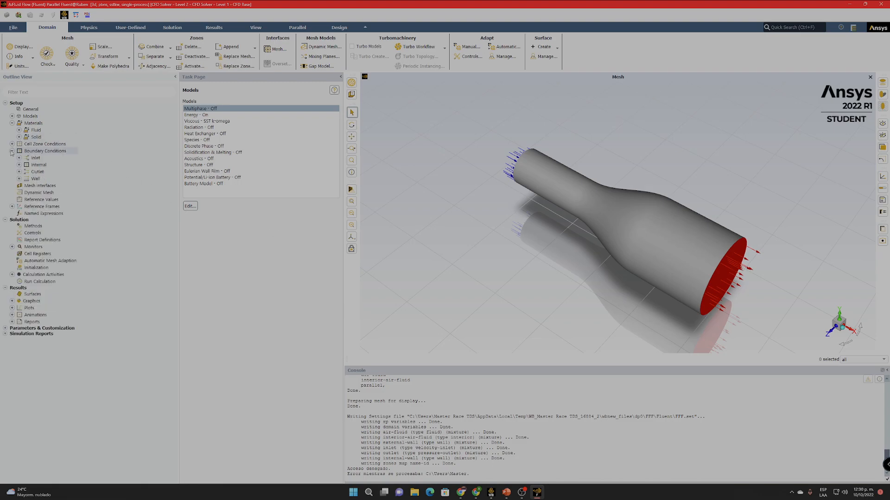
{"action": "left_click", "coordinate": [19, 158]}
{"action": "left_click", "coordinate": [19, 186]}
{"action": "left_click", "coordinate": [19, 179]}
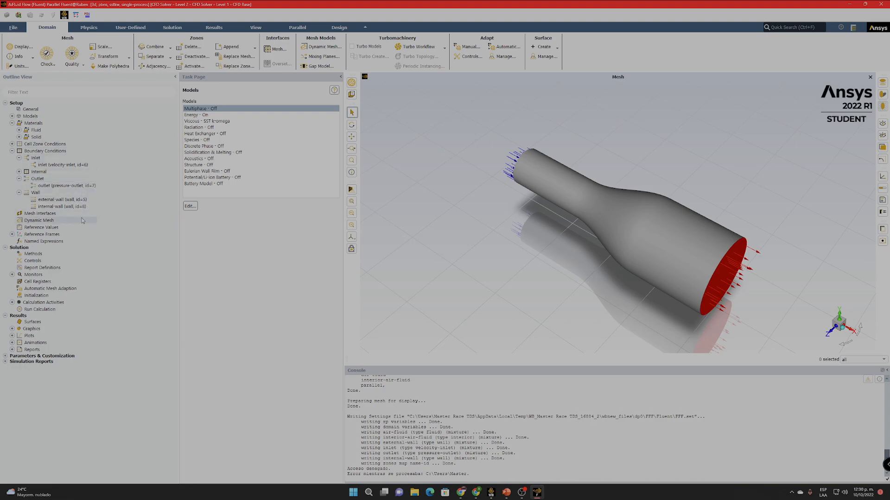
- Set the inlet velocity to 0.1 m/s as Magnitude, Normal to Boundary, check its thermal condition and apply the settings
{"action": "left_click", "coordinate": [90, 165]}
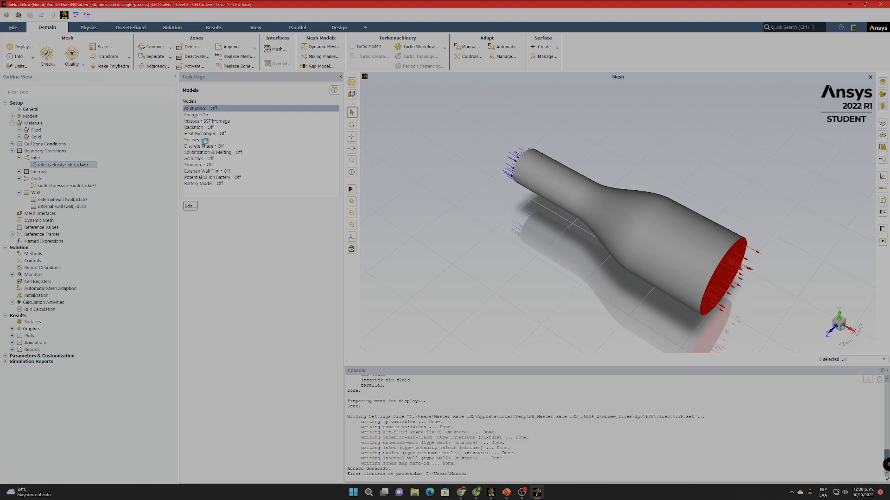
{"action": "left_click_drag", "start_coordinate": [306, 224], "coordinate": [388, 191]}
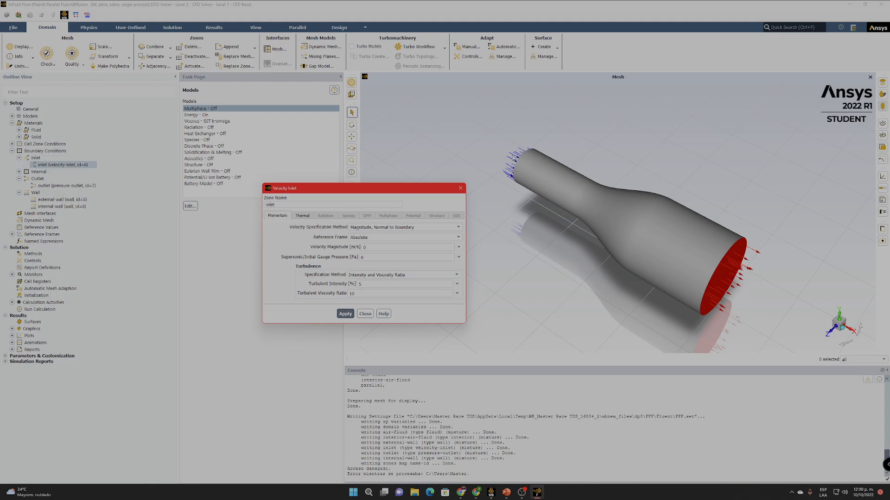
{"action": "left_click", "coordinate": [458, 227]}
{"action": "left_click", "coordinate": [412, 235]}
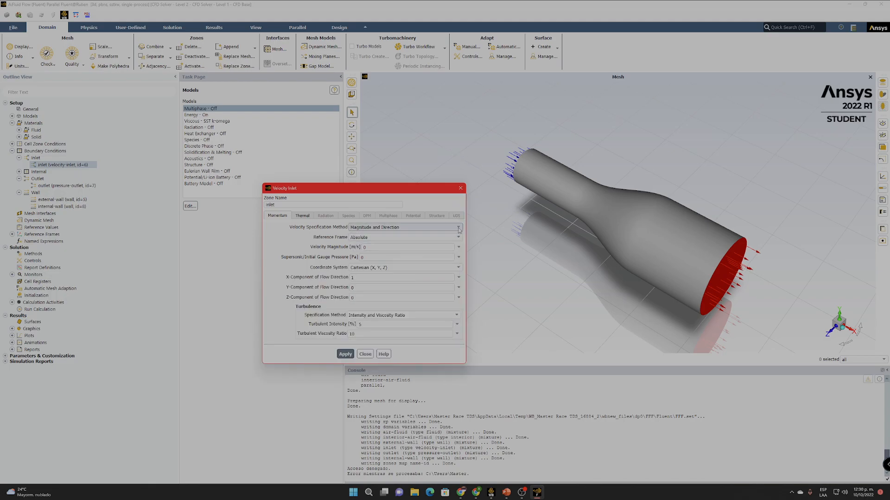
{"action": "left_click", "coordinate": [410, 228]}
{"action": "left_click", "coordinate": [410, 245]}
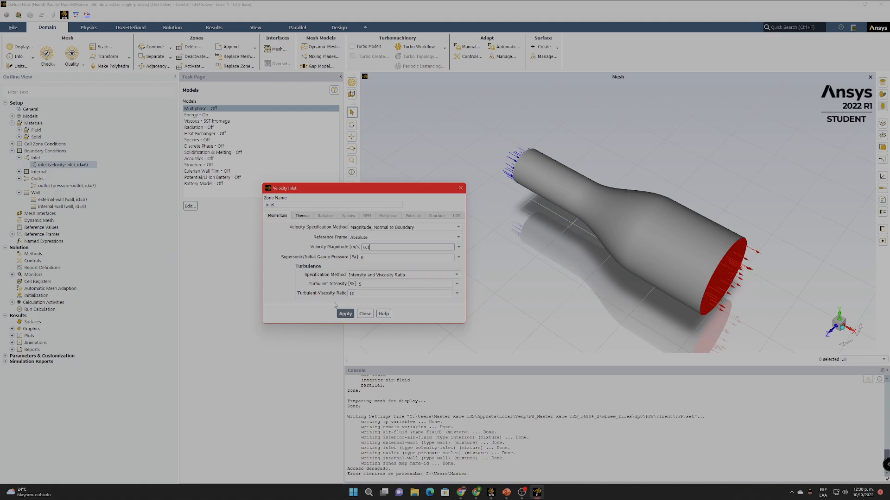
{"action": "left_click", "coordinate": [302, 216]}
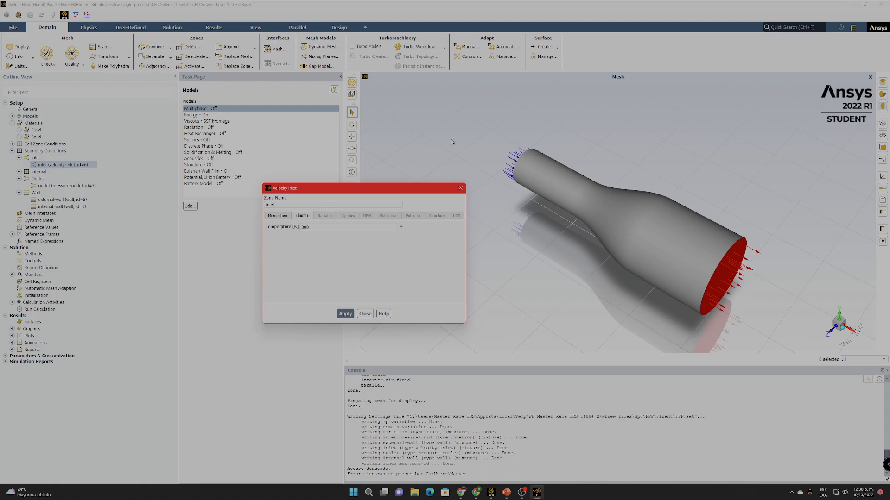
{"action": "left_click", "coordinate": [345, 314]}
{"action": "left_click", "coordinate": [365, 314]}
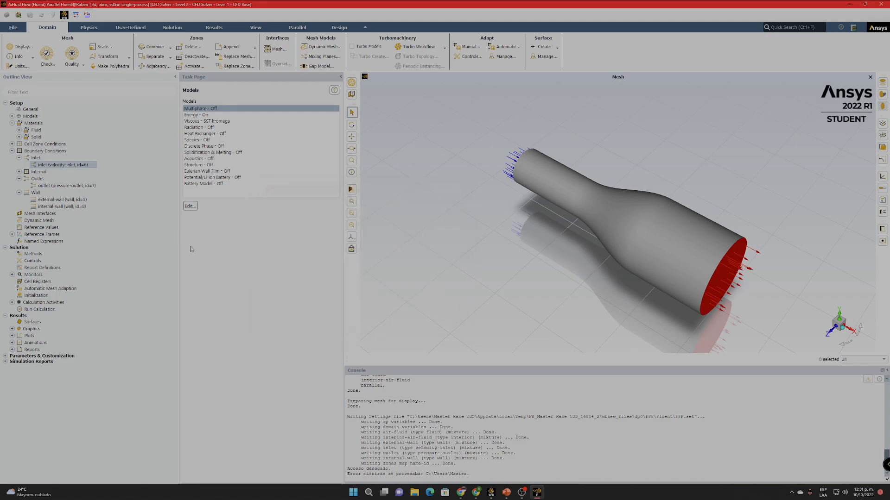
- Check the outlet's momentum and thermal conditions, apply the pressure outlet settings and close them
{"action": "double_click", "coordinate": [65, 186]}
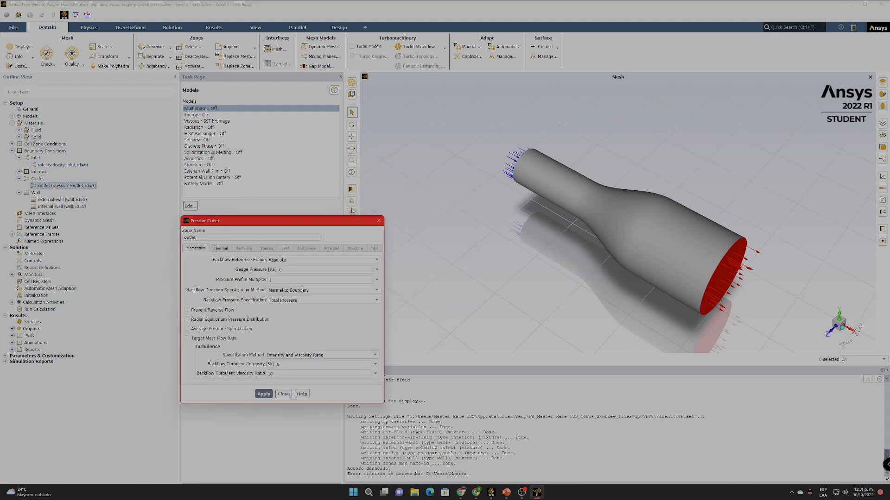
{"action": "left_click_drag", "start_coordinate": [319, 221], "coordinate": [448, 166]}
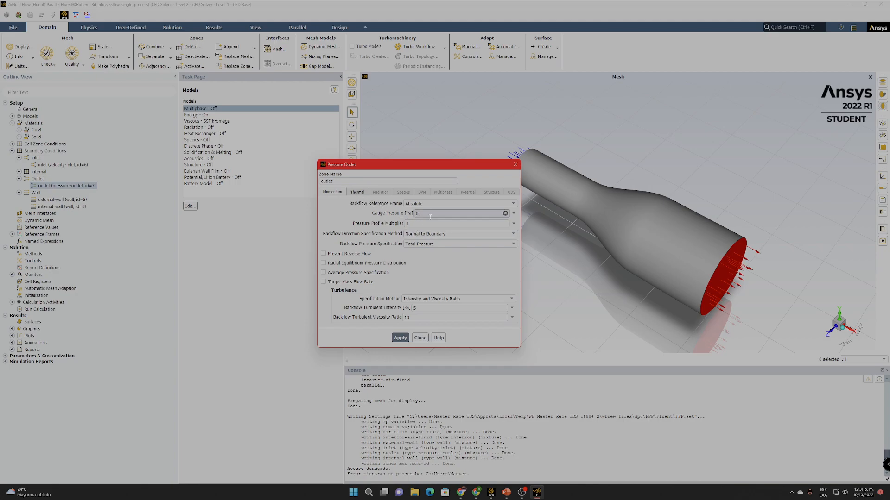
{"action": "left_click", "coordinate": [357, 192]}
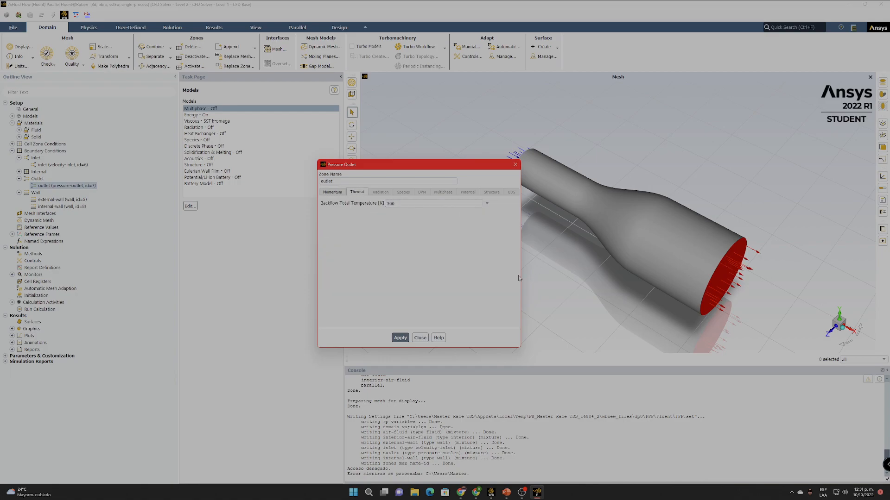
{"action": "left_click", "coordinate": [400, 338]}
{"action": "left_click", "coordinate": [515, 165]}
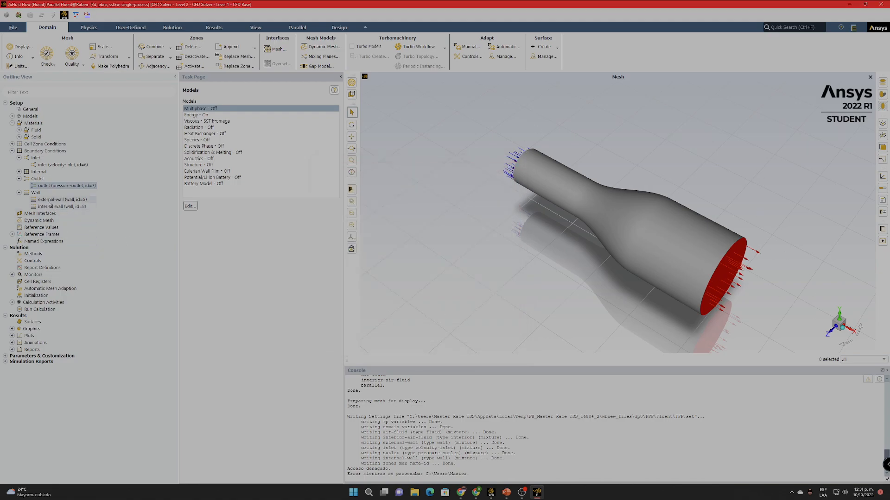
- Give the internal-wall a Temperature thermal condition of 500 K with aluminum as the material, and apply the settings
{"action": "double_click", "coordinate": [59, 207]}
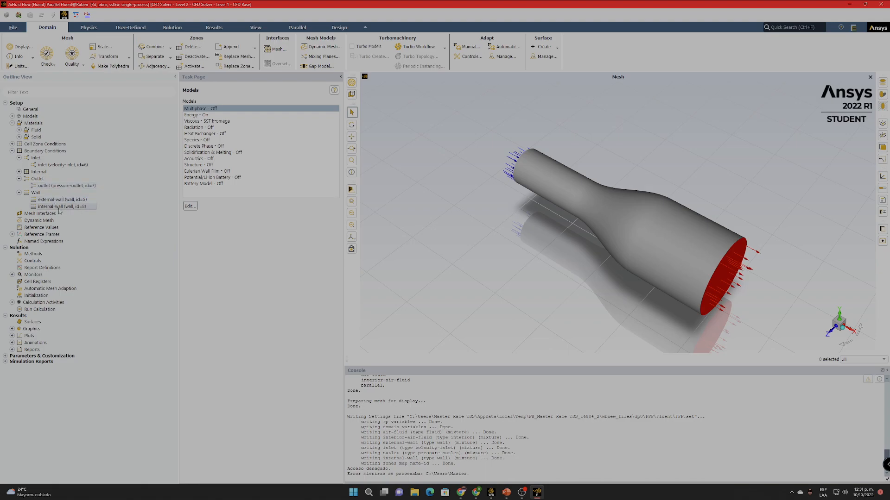
{"action": "left_click_drag", "start_coordinate": [272, 222], "coordinate": [370, 169]}
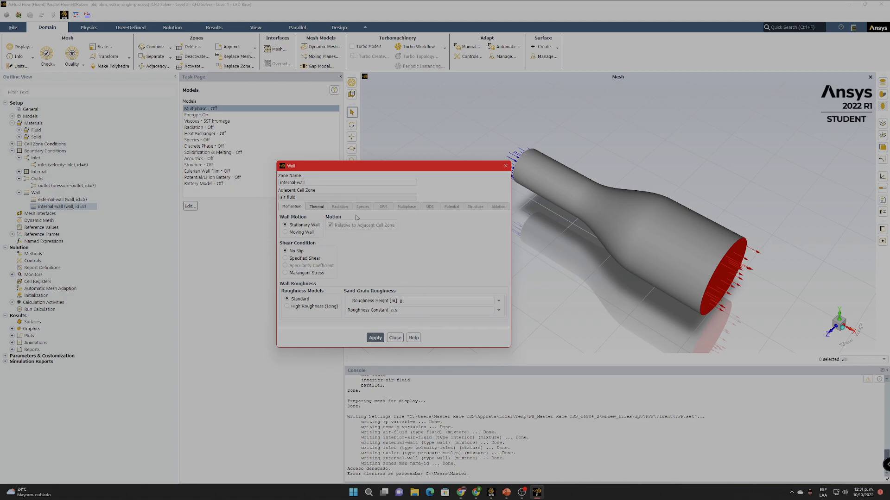
{"action": "left_click", "coordinate": [320, 207]}
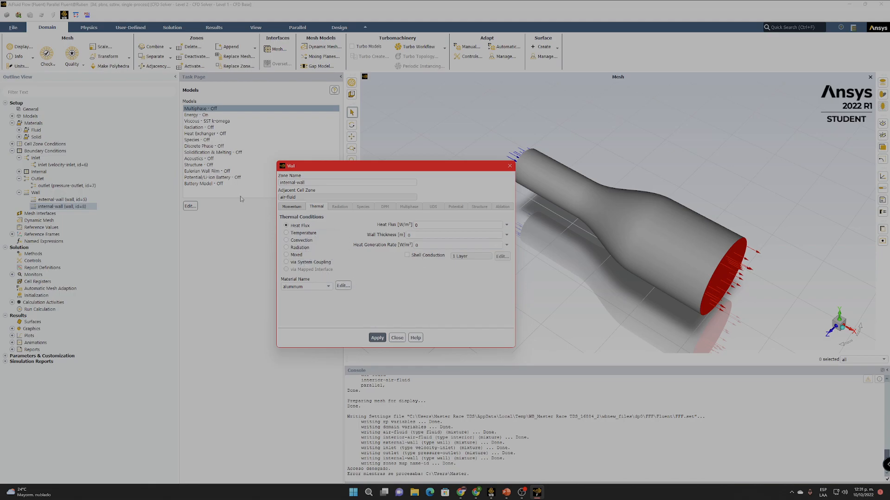
{"action": "left_click", "coordinate": [286, 233]}
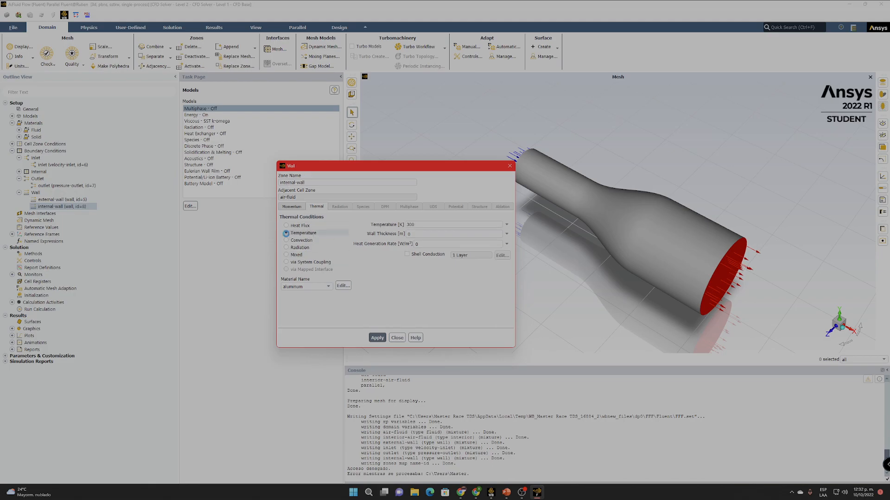
{"action": "left_click_drag", "start_coordinate": [418, 225], "coordinate": [397, 224]}
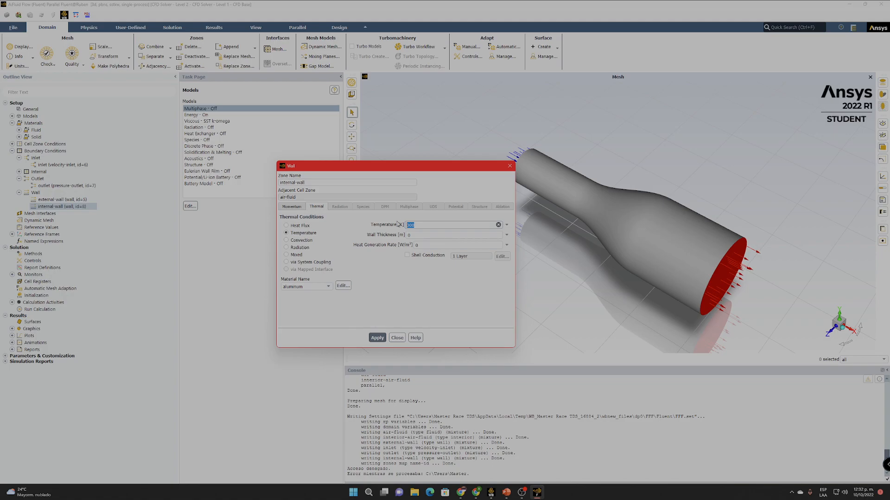
{"action": "type", "text": "50"}
{"action": "left_click", "coordinate": [319, 287]}
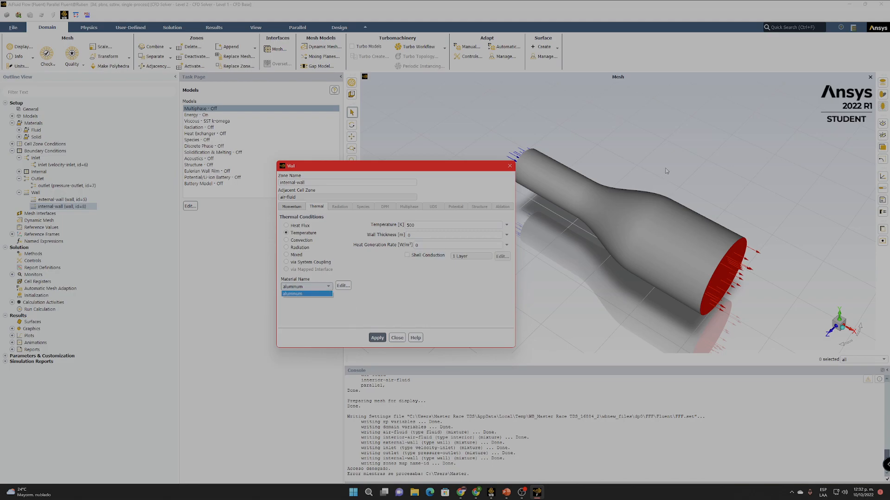
{"action": "left_click", "coordinate": [291, 294]}
{"action": "left_click", "coordinate": [378, 337]}
{"action": "left_click", "coordinate": [398, 337]}
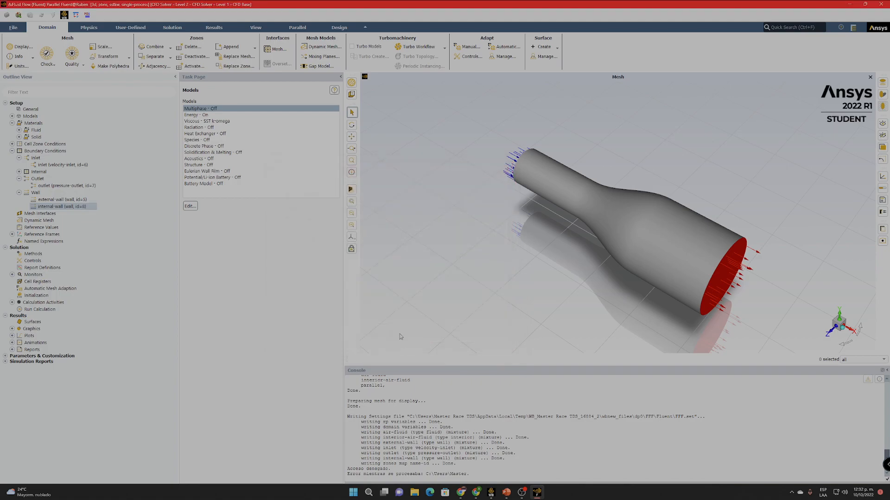
- Initialize the solution with Hybrid Initialization and run the calculation with 150 iterations until it completes
{"action": "left_click", "coordinate": [36, 295]}
{"action": "left_click", "coordinate": [230, 129]}
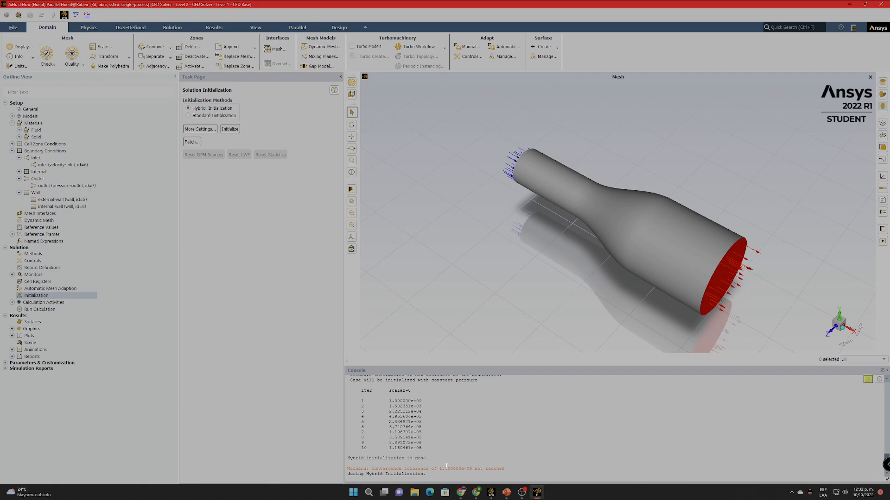
{"action": "left_click", "coordinate": [32, 311]}
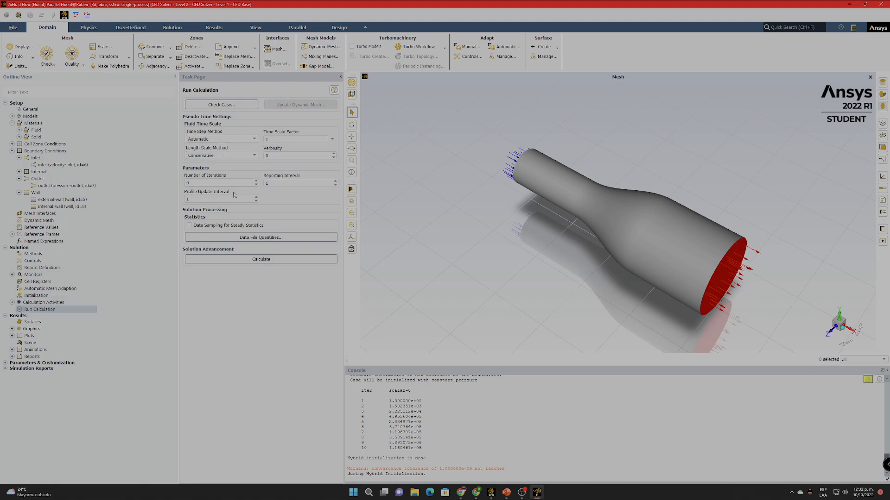
{"action": "double_click", "coordinate": [223, 183]}
{"action": "left_click", "coordinate": [260, 303]}
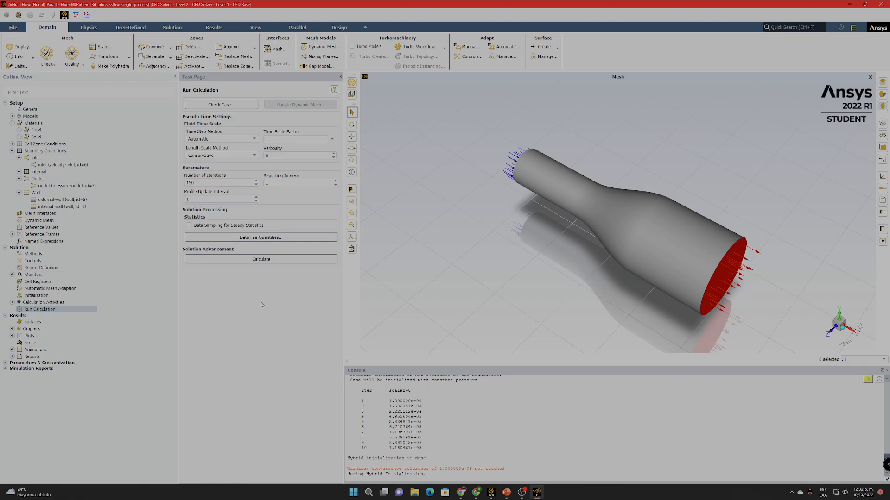
{"action": "left_click", "coordinate": [246, 263]}
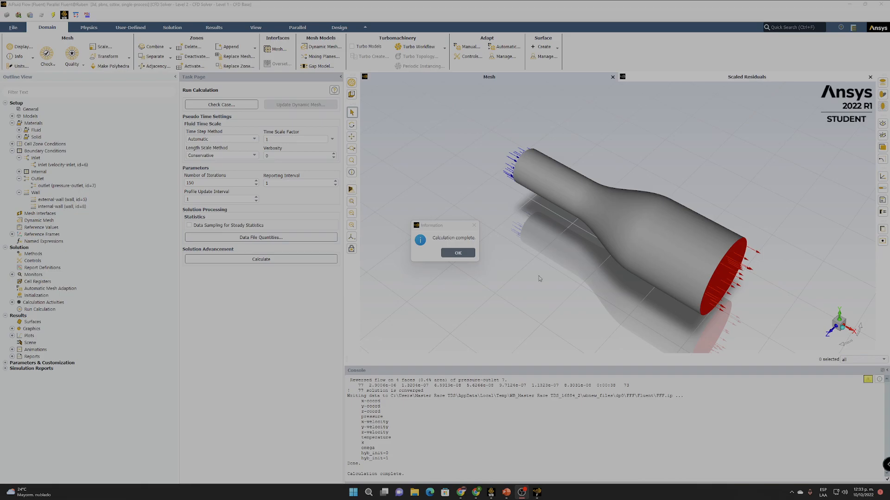
{"action": "left_click_drag", "start_coordinate": [438, 228], "coordinate": [465, 252]}
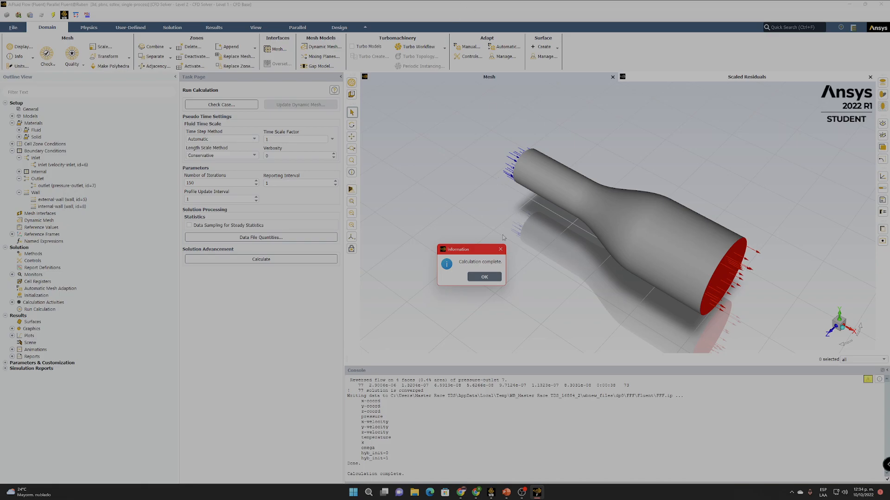
{"action": "left_click", "coordinate": [483, 277]}
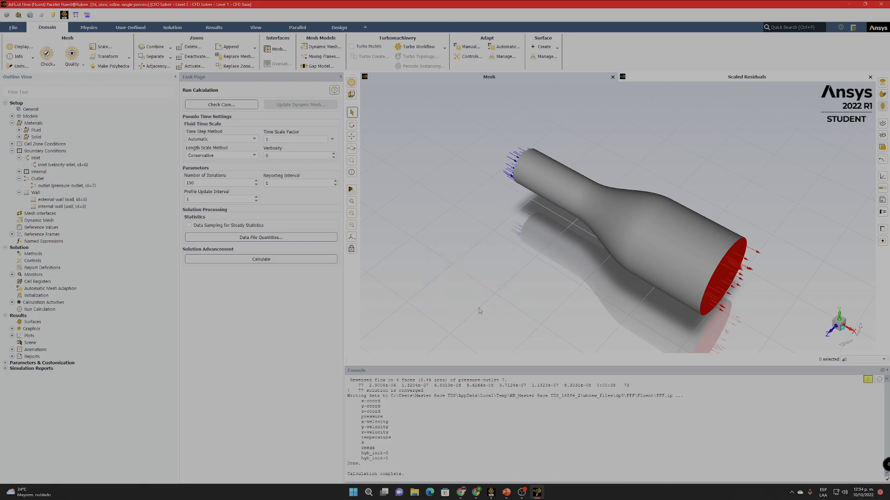
- Compute a flux report of the mass flow rate at the inlet and outlet boundaries, and close the report
{"action": "scroll", "coordinate": [418, 415], "scroll_direction": "up", "scroll_amount": 2}
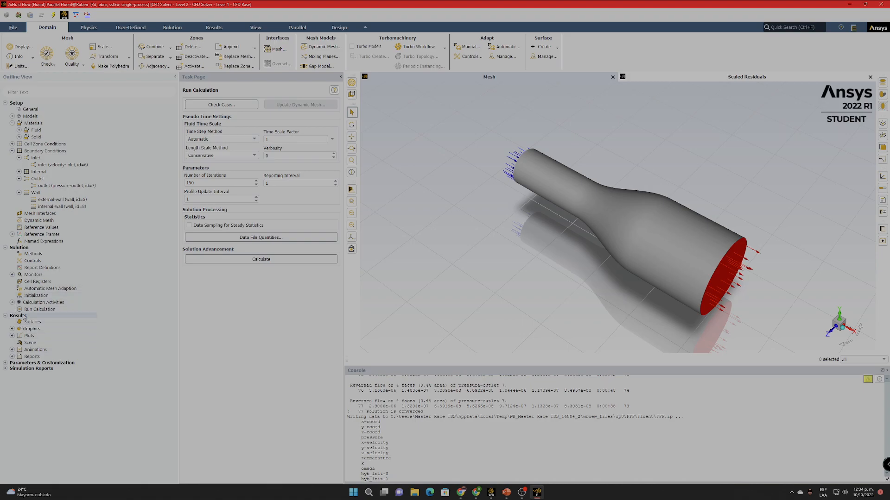
{"action": "left_click", "coordinate": [12, 357]}
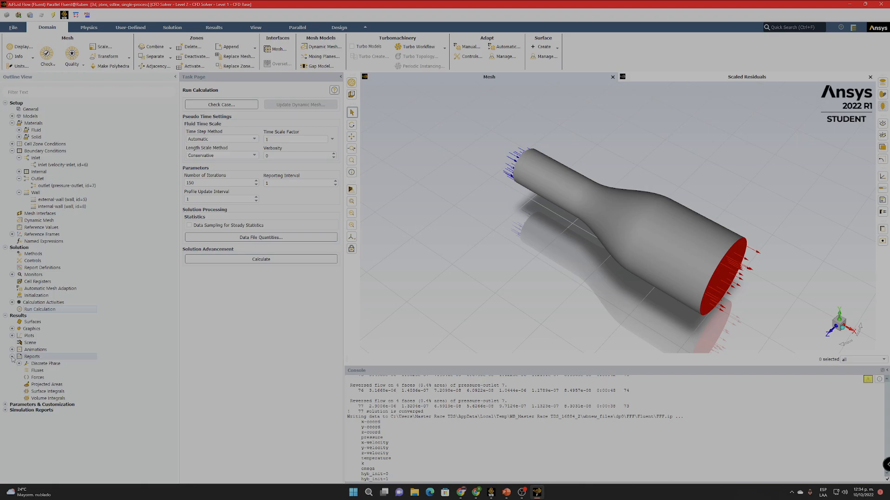
{"action": "left_click", "coordinate": [19, 364]}
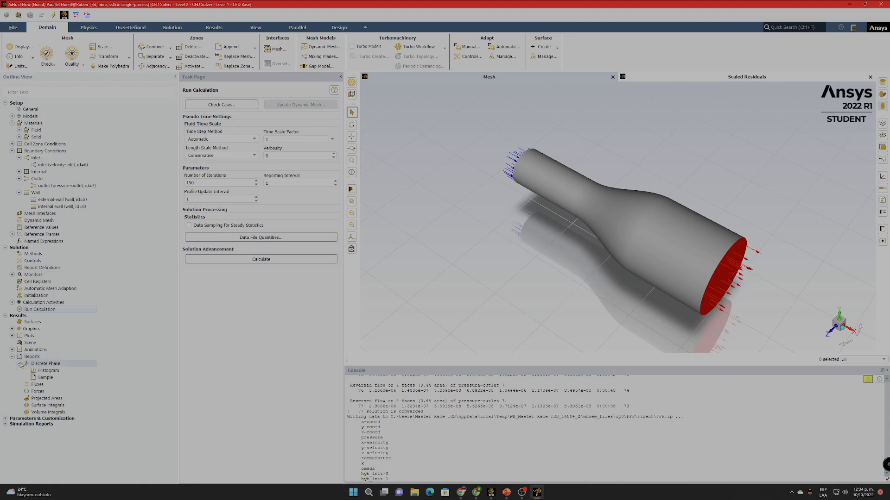
{"action": "left_click", "coordinate": [19, 364]}
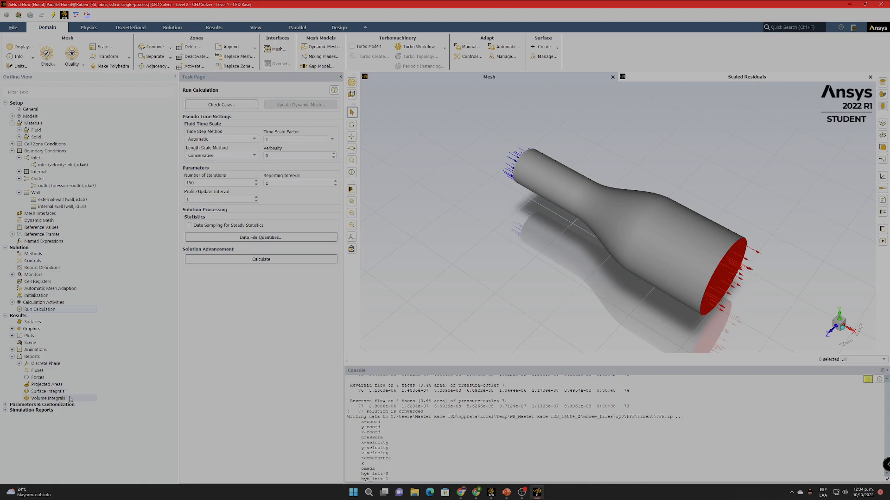
{"action": "double_click", "coordinate": [37, 370]}
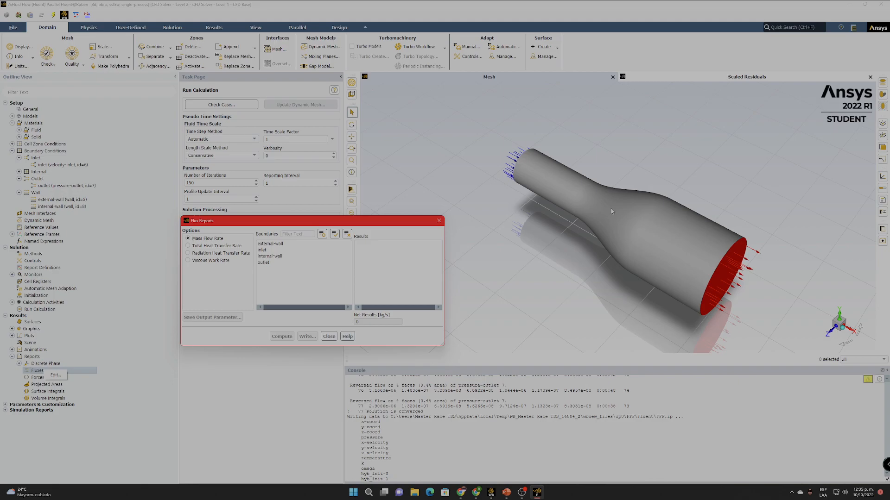
{"action": "left_click", "coordinate": [263, 250]}
{"action": "left_click", "coordinate": [263, 262]}
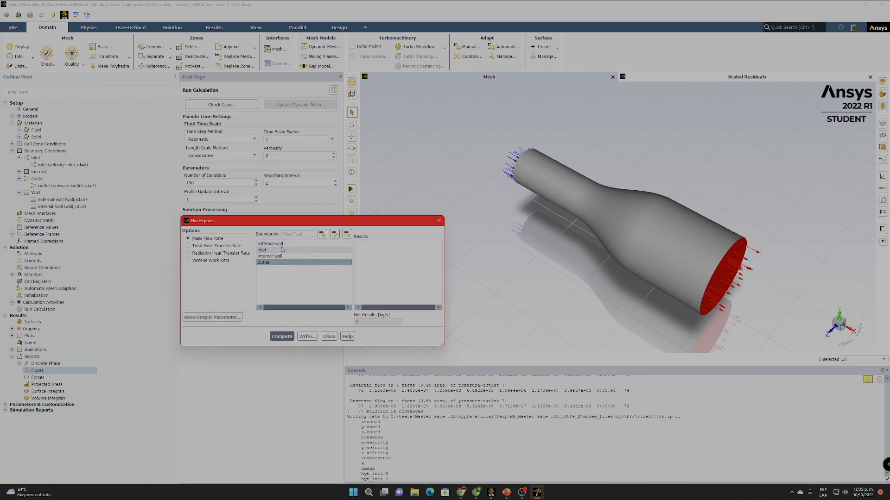
{"action": "left_click", "coordinate": [280, 337]}
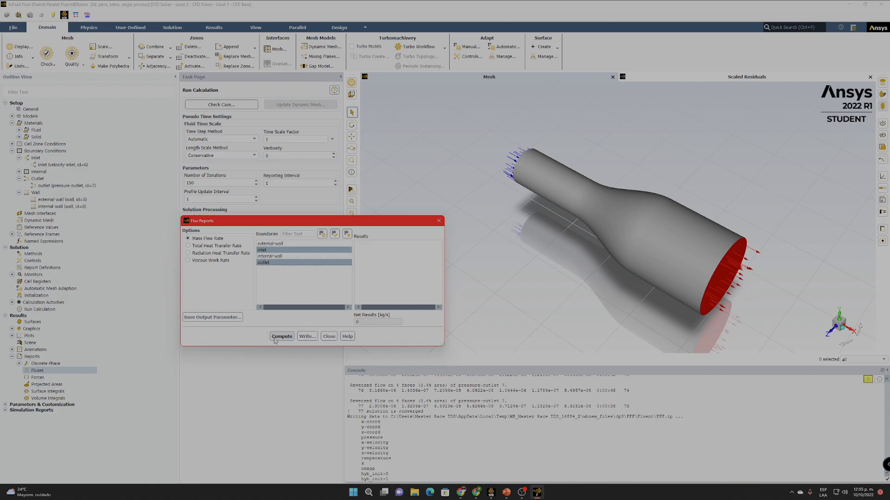
{"action": "left_click", "coordinate": [369, 251]}
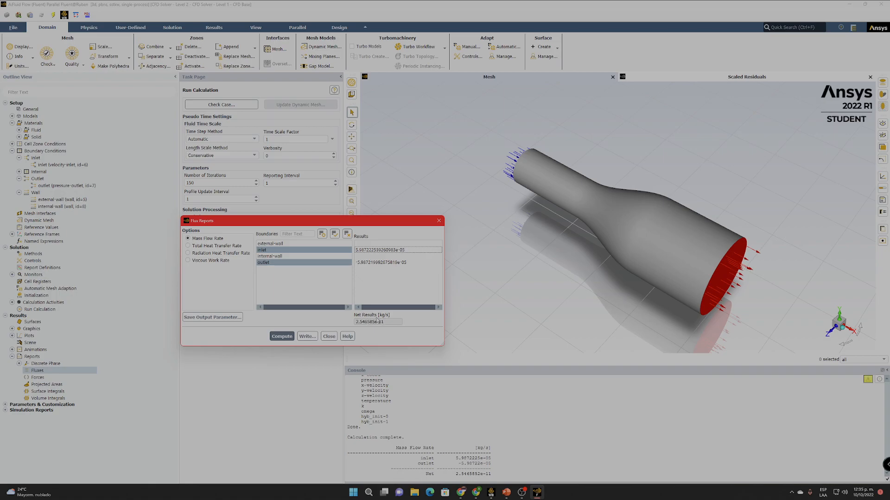
{"action": "left_click", "coordinate": [439, 222]}
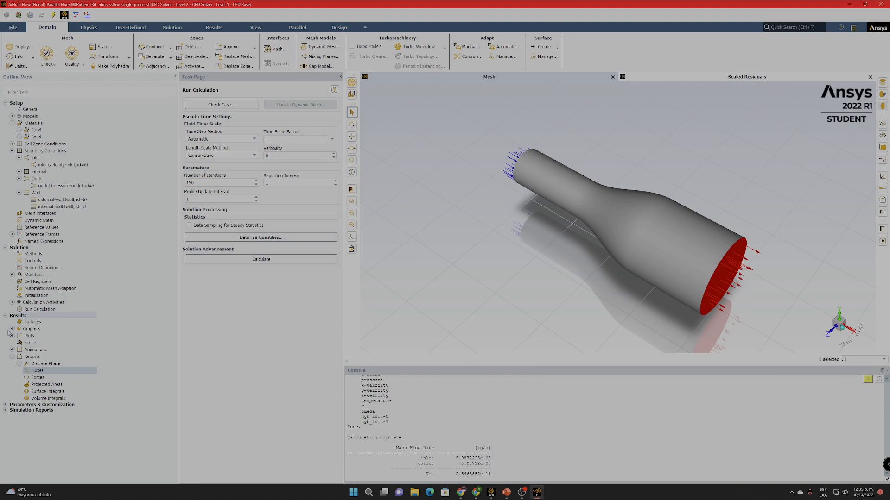
- Compute the area-weighted average of the wall fluxes' Surface Heat Transfer Coef. on the internal-wall, and close the surface integrals
{"action": "double_click", "coordinate": [55, 393]}
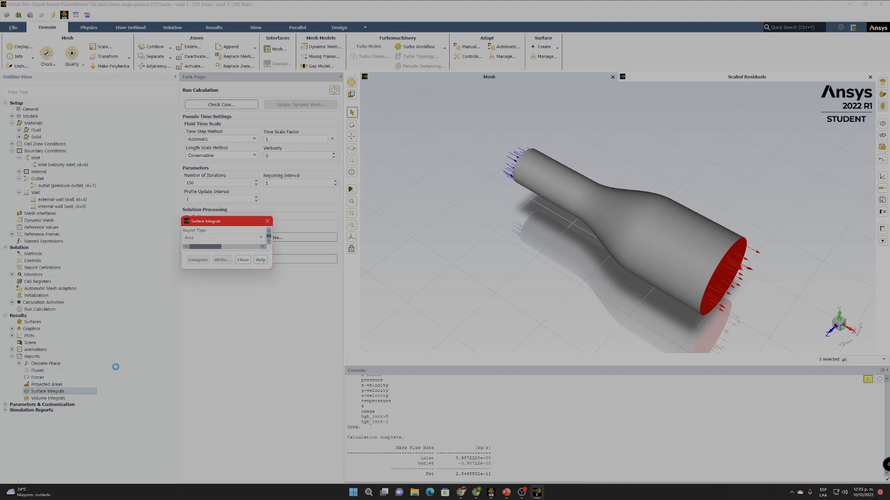
{"action": "left_click", "coordinate": [260, 239]}
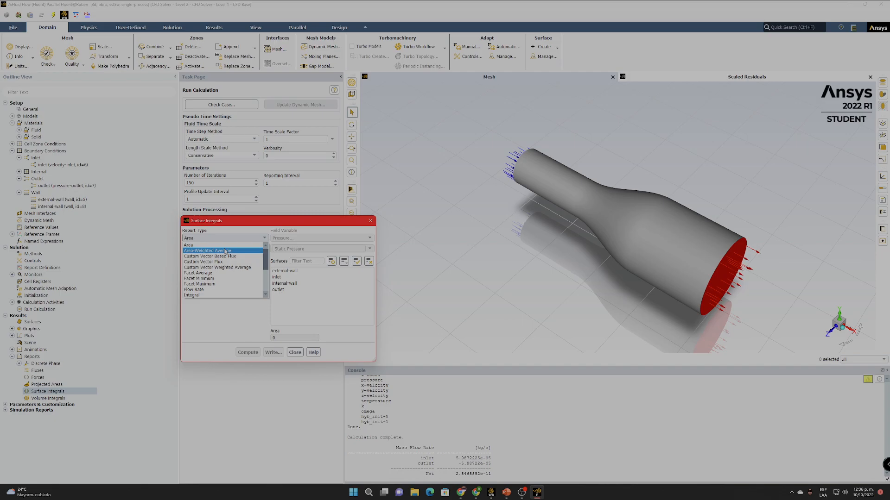
{"action": "left_click", "coordinate": [208, 250]}
{"action": "left_click", "coordinate": [369, 238]}
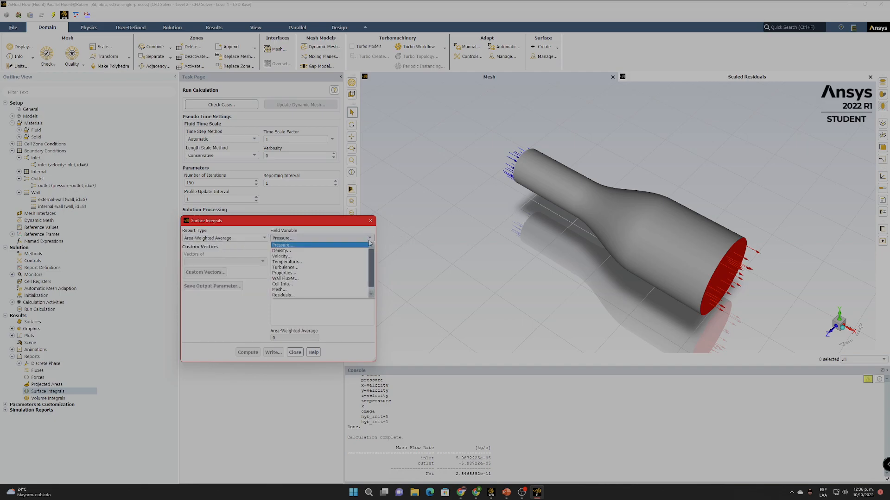
{"action": "left_click", "coordinate": [315, 278]}
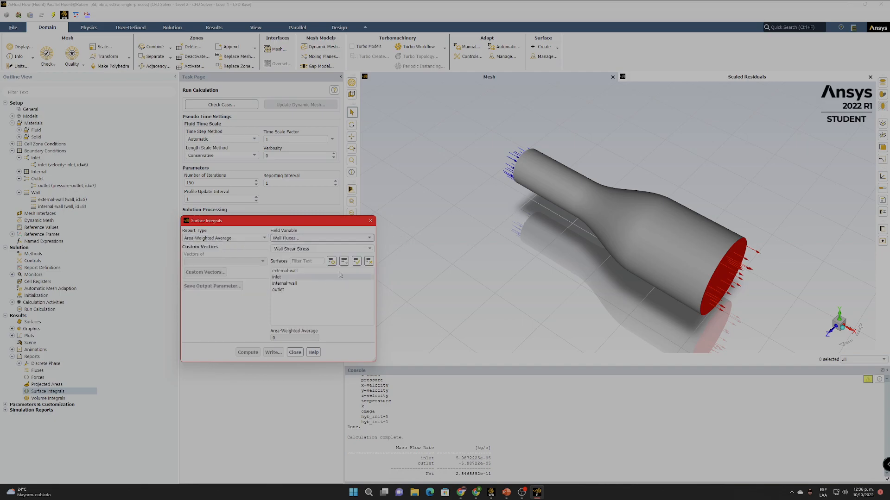
{"action": "left_click", "coordinate": [364, 249]}
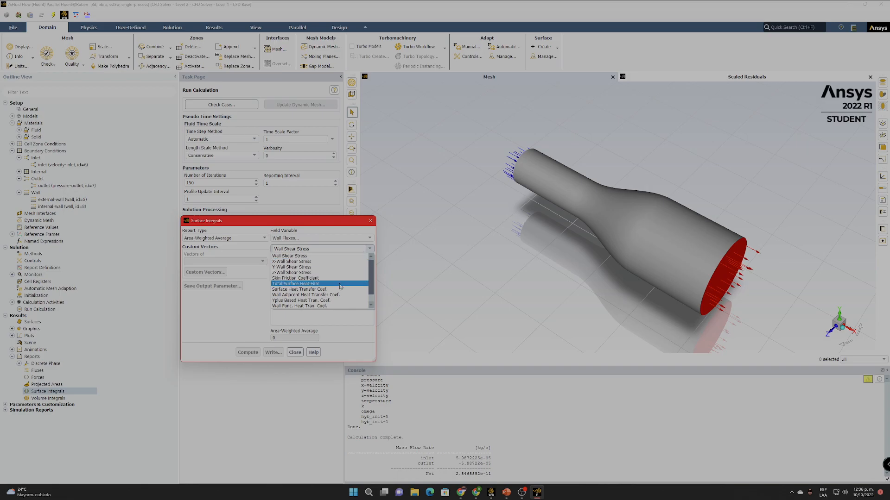
{"action": "scroll", "coordinate": [337, 285], "scroll_direction": "down", "scroll_amount": 1}
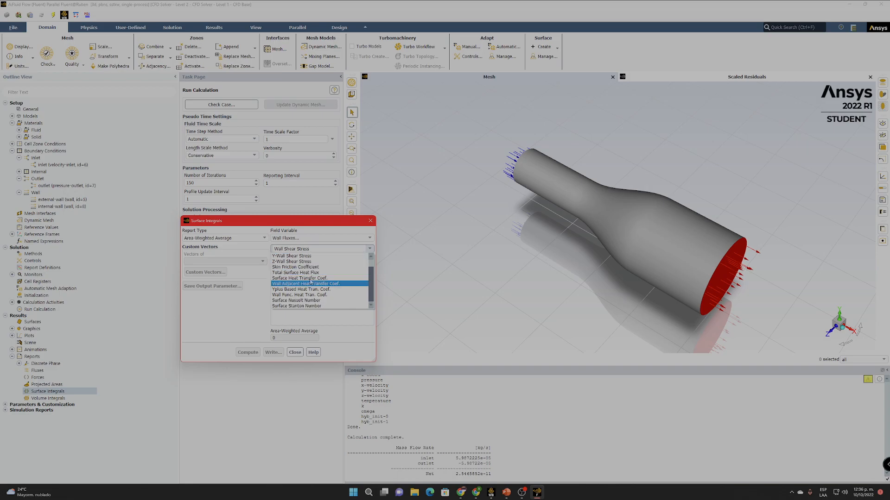
{"action": "left_click", "coordinate": [309, 279]}
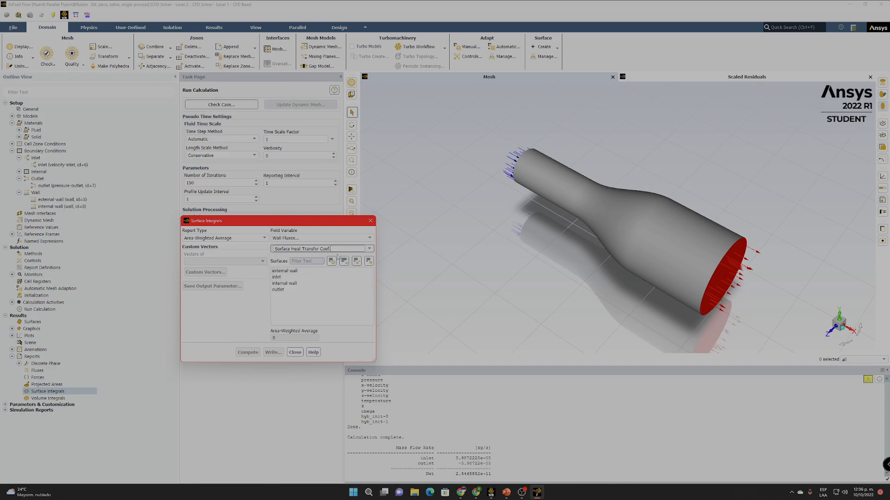
{"action": "left_click", "coordinate": [296, 283]}
{"action": "left_click", "coordinate": [246, 353]}
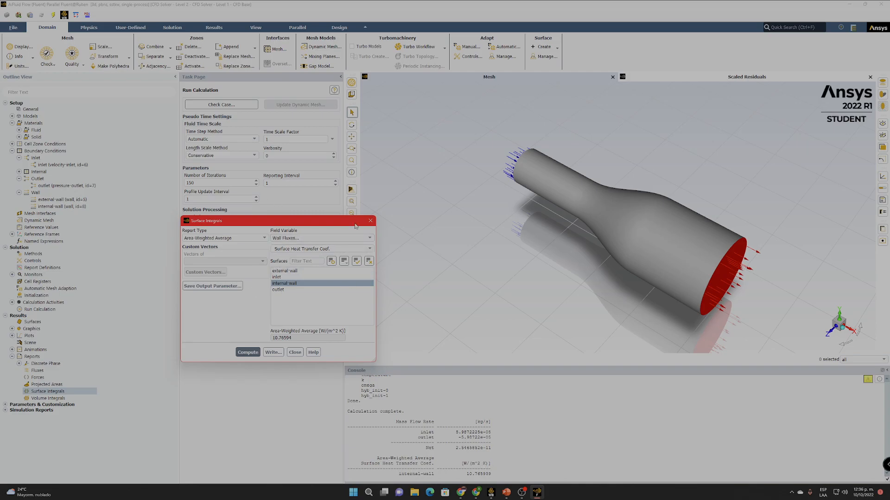
{"action": "left_click", "coordinate": [371, 221]}
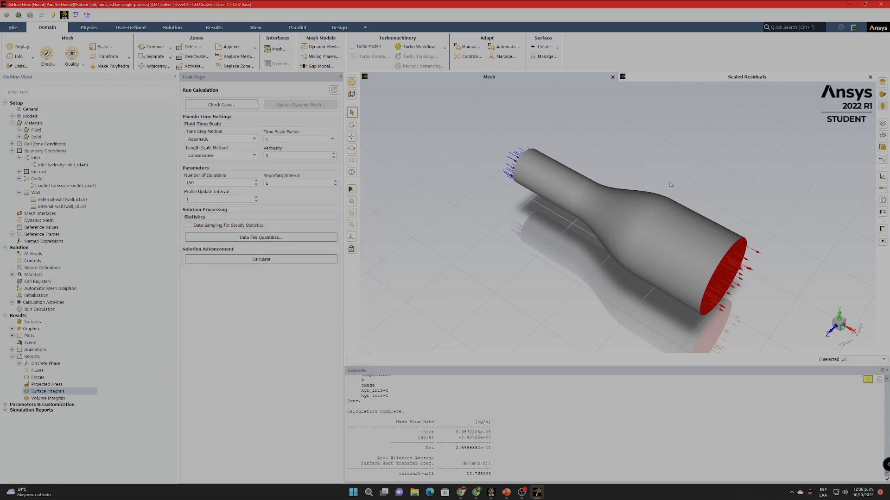
- Close the Fluent solver and open the Results of the Fluid Flow (Fluent) system in CFD-Post
{"action": "left_click", "coordinate": [880, 5]}
{"action": "left_click", "coordinate": [444, 255]}
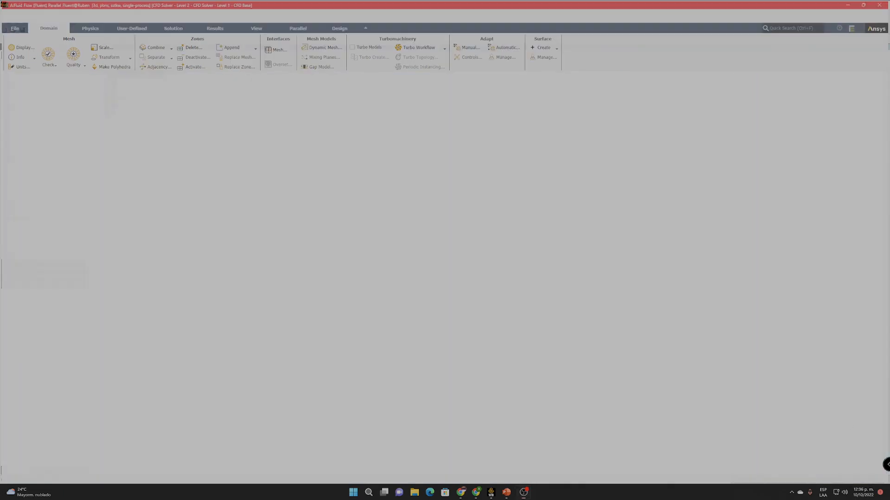
{"action": "left_click", "coordinate": [130, 114]}
{"action": "right_click", "coordinate": [130, 114]}
{"action": "left_click", "coordinate": [149, 174]}
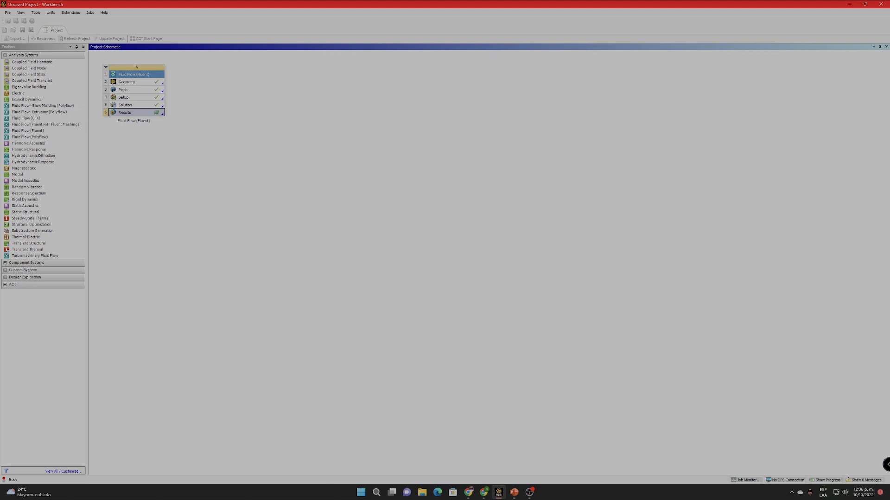
{"action": "right_click", "coordinate": [122, 115]}
{"action": "left_click", "coordinate": [125, 121]}
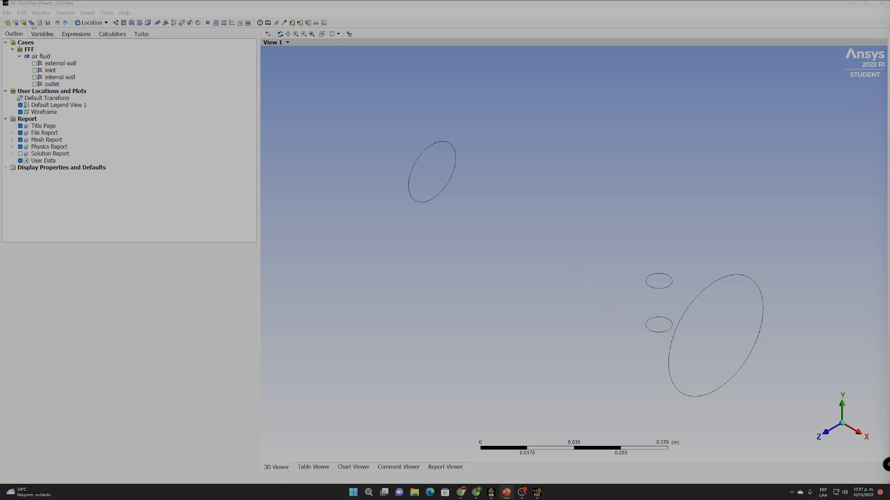
- Insert a volume rendering of Temperature over All Domains with a resolution of 100, keeping the default name
{"action": "left_click", "coordinate": [98, 24]}
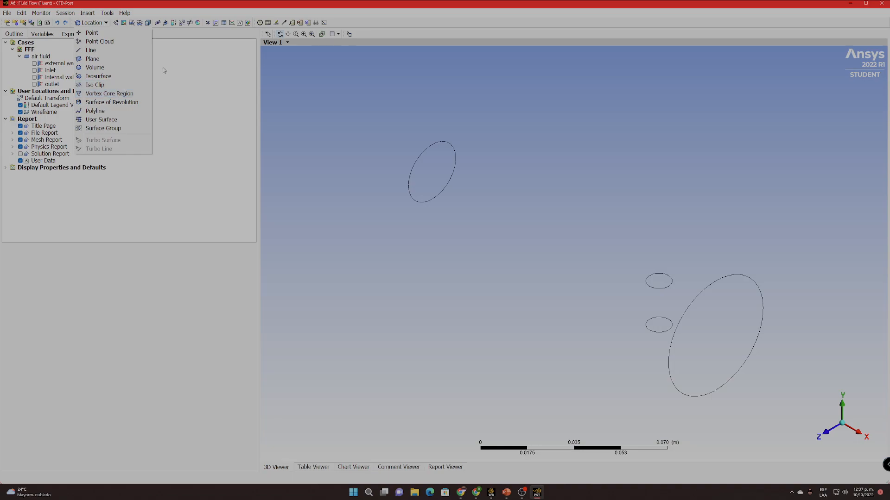
{"action": "left_click", "coordinate": [123, 22]}
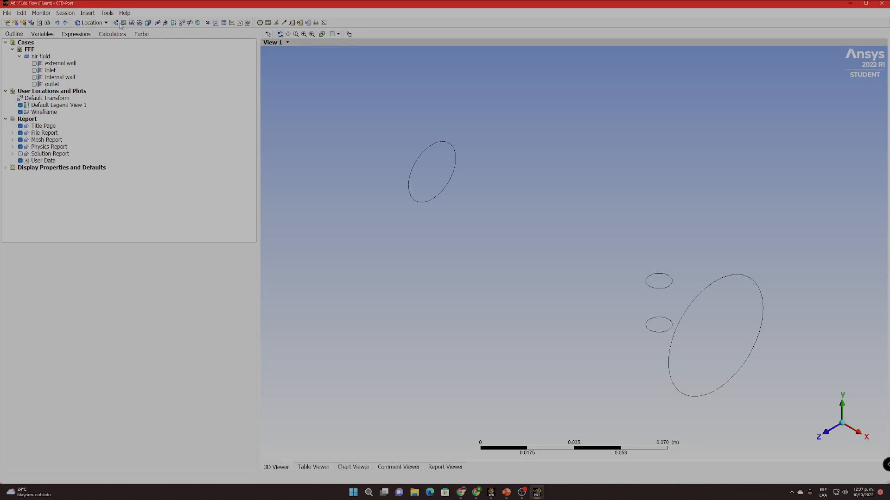
{"action": "left_click", "coordinate": [148, 23]}
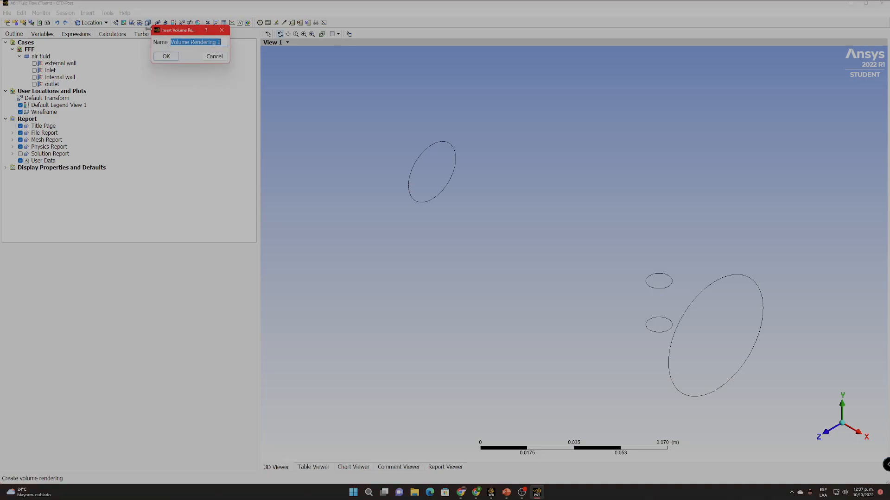
{"action": "left_click", "coordinate": [168, 56]}
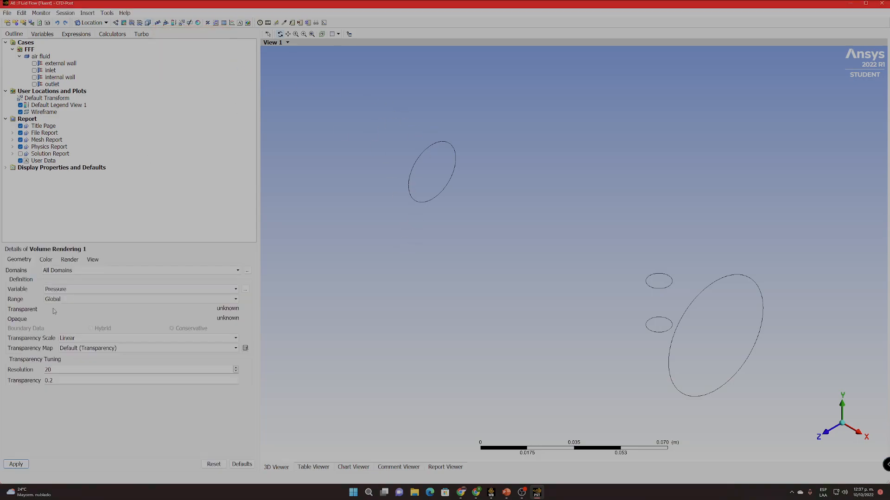
{"action": "left_click", "coordinate": [58, 271]}
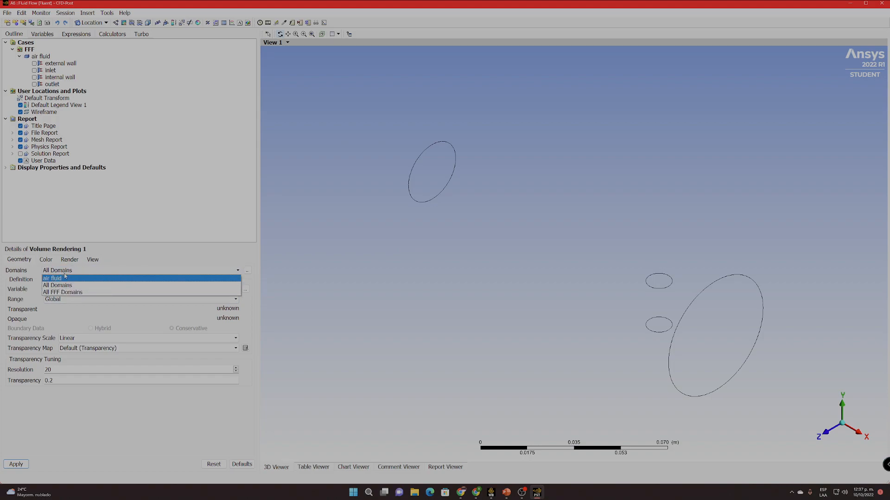
{"action": "left_click", "coordinate": [76, 286]}
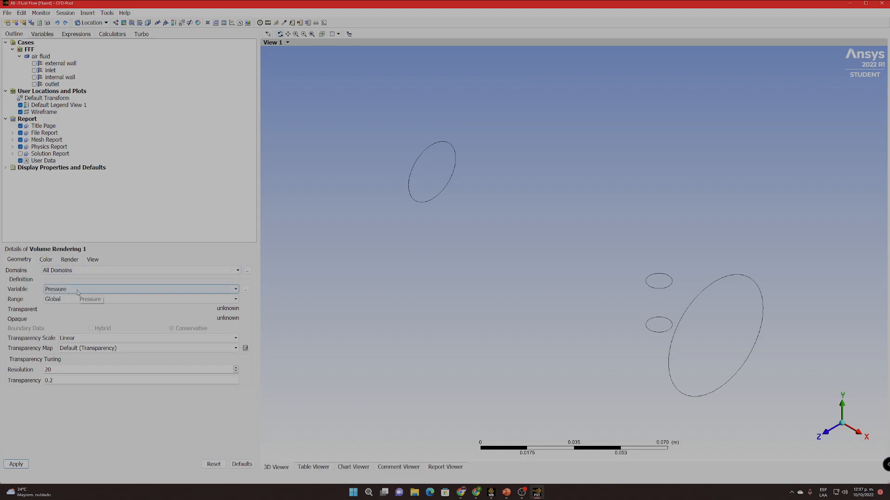
{"action": "left_click", "coordinate": [77, 292]}
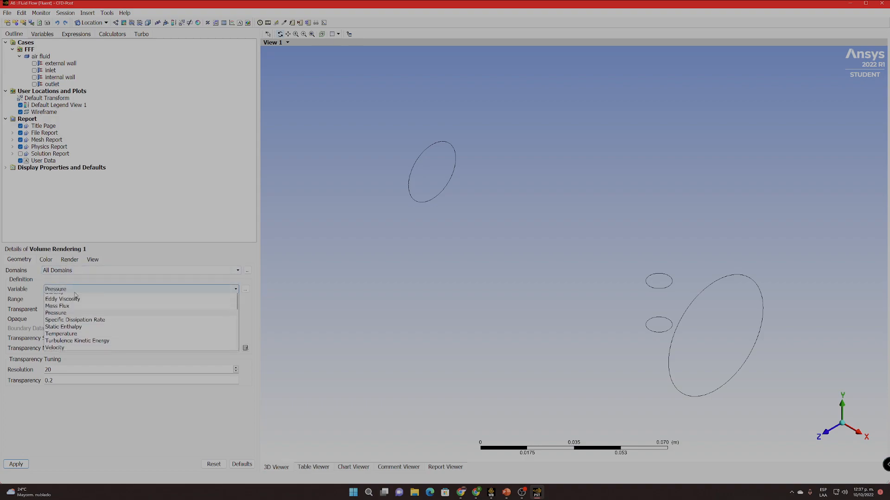
{"action": "left_click", "coordinate": [67, 346]}
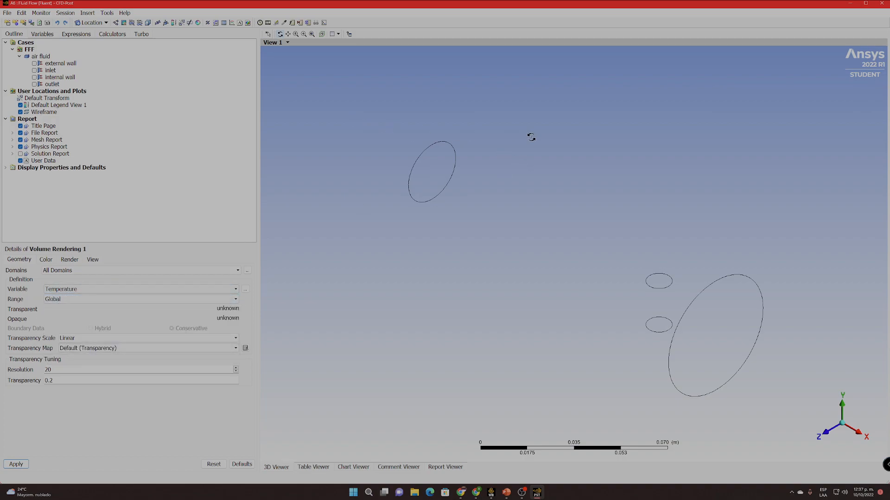
{"action": "double_click", "coordinate": [41, 370]}
{"action": "type", "text": "100"}
{"action": "left_click", "coordinate": [8, 467]}
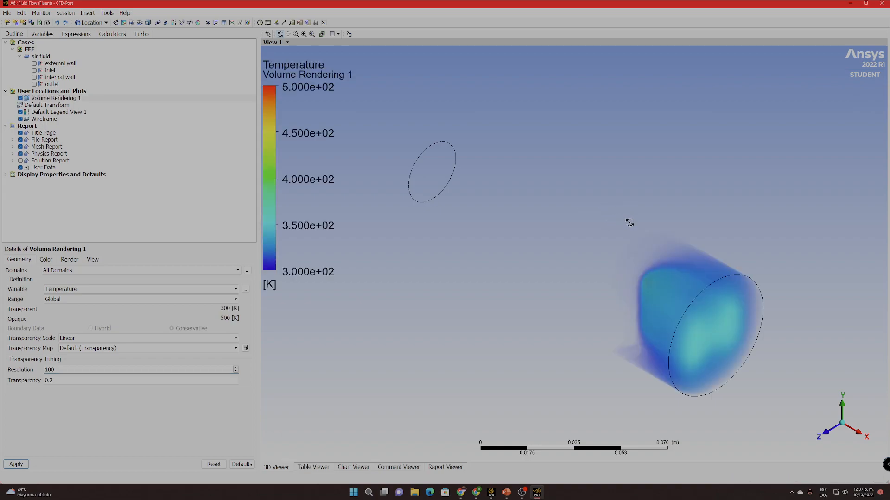
- Set the volume rendering's transparency to about 0.844 and view the heated region around the cylinder from the side
{"action": "left_click_drag", "start_coordinate": [618, 224], "coordinate": [638, 267]}
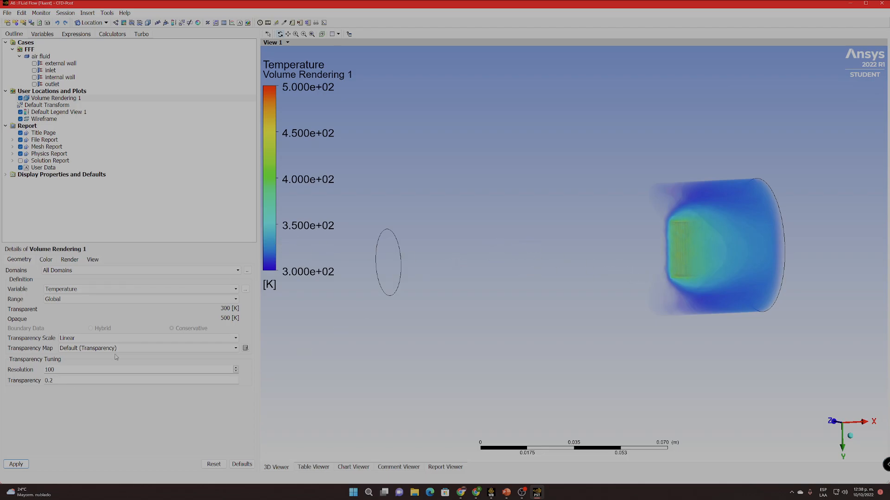
{"action": "left_click", "coordinate": [60, 381]}
{"action": "left_click_drag", "start_coordinate": [82, 385], "coordinate": [209, 385]}
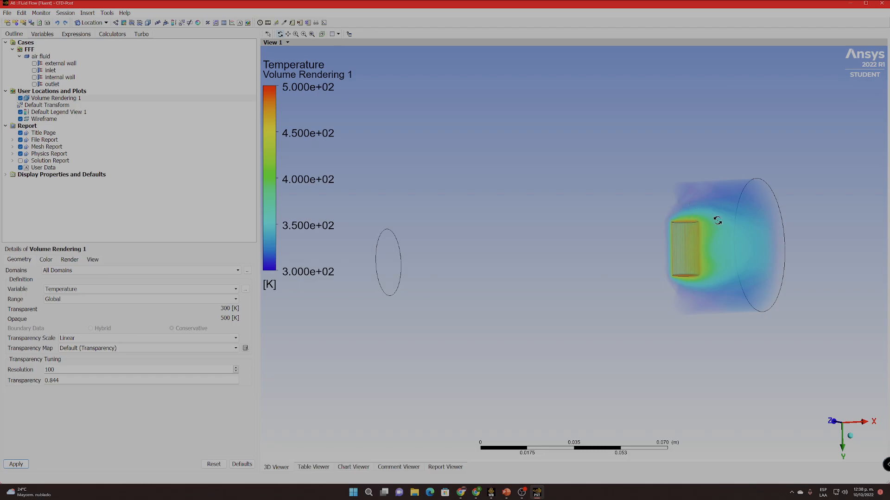
{"action": "left_click_drag", "start_coordinate": [731, 273], "coordinate": [663, 283]}
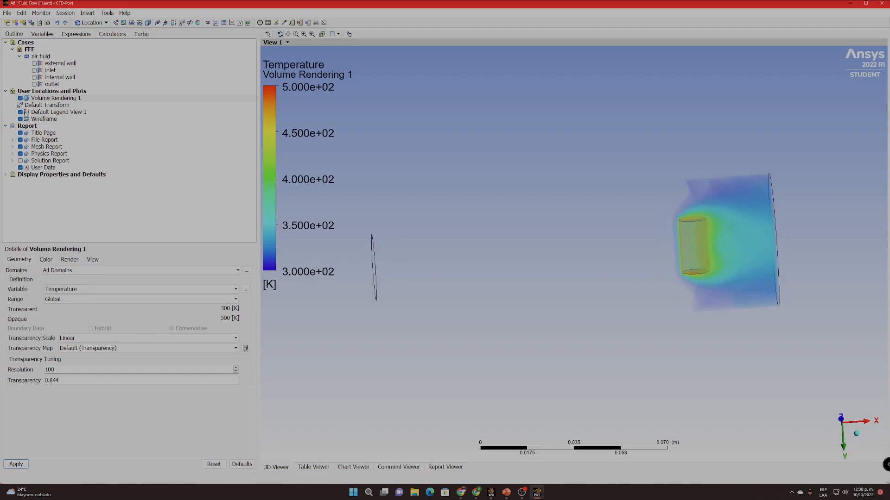
- Hide the volume rendering so only the wireframe is displayed
{"action": "left_click", "coordinate": [20, 98]}
{"action": "left_click_drag", "start_coordinate": [467, 299], "coordinate": [417, 285]}
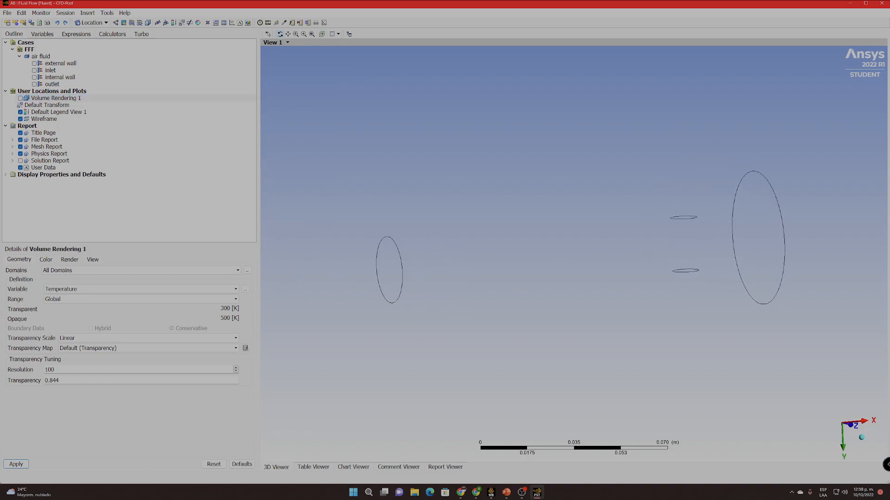
{"action": "key", "text": "alt+Tab"}
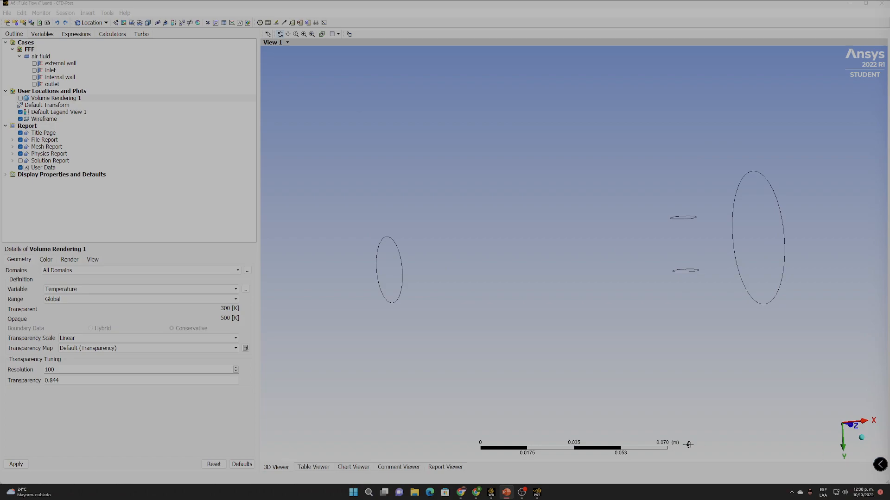
{"action": "left_click_drag", "start_coordinate": [496, 318], "coordinate": [232, 169]}
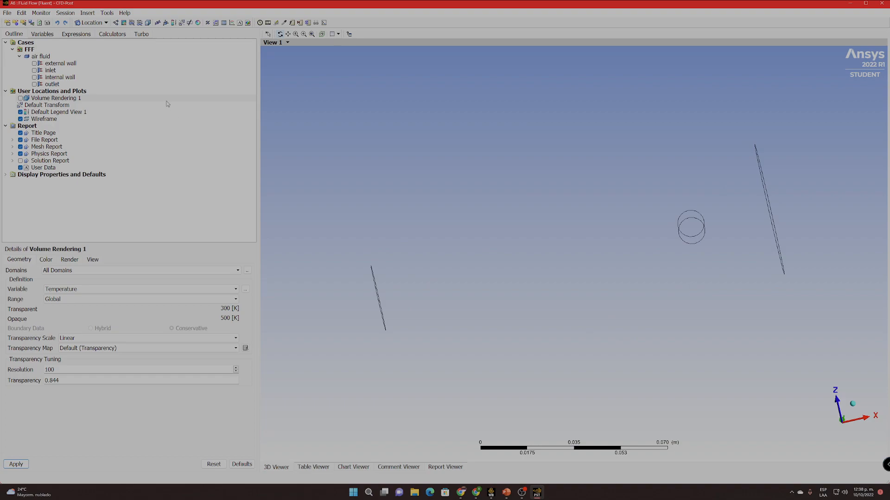
- Create a slice plane with the ZX Plane method at Y = 0.0 m over All Domains
{"action": "left_click", "coordinate": [98, 23]}
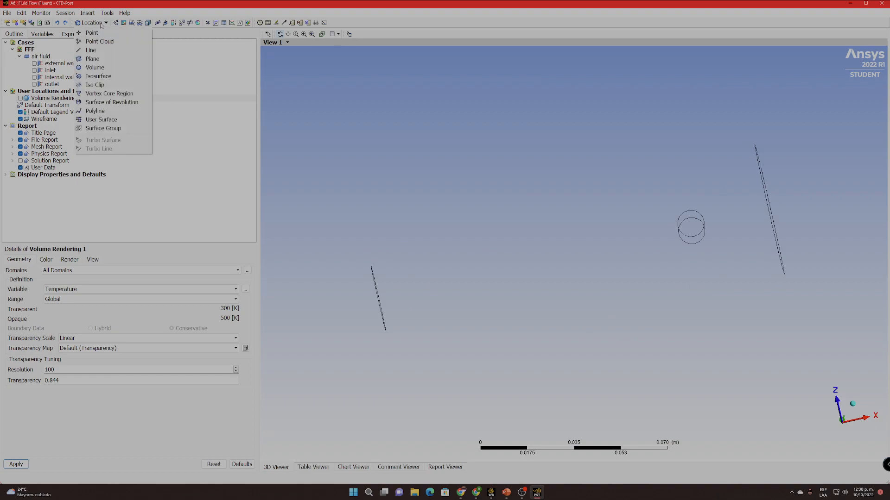
{"action": "left_click", "coordinate": [93, 58]}
{"action": "left_click", "coordinate": [112, 90]}
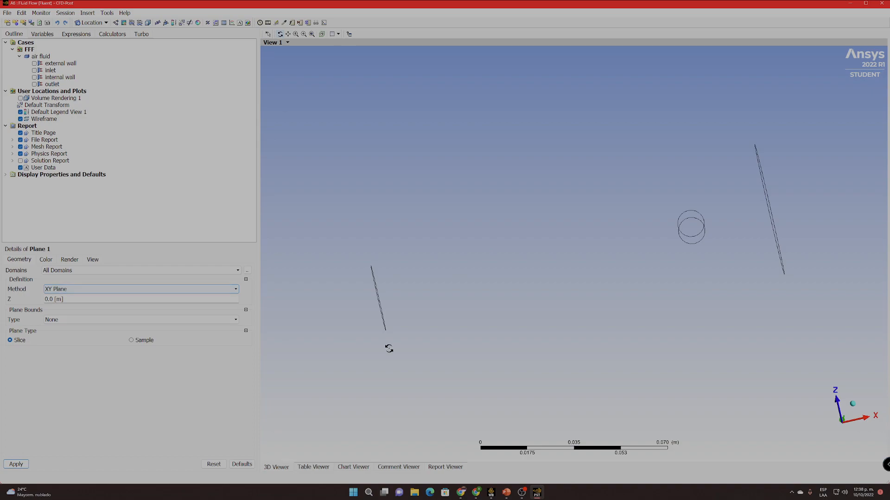
{"action": "left_click_drag", "start_coordinate": [482, 332], "coordinate": [470, 359]}
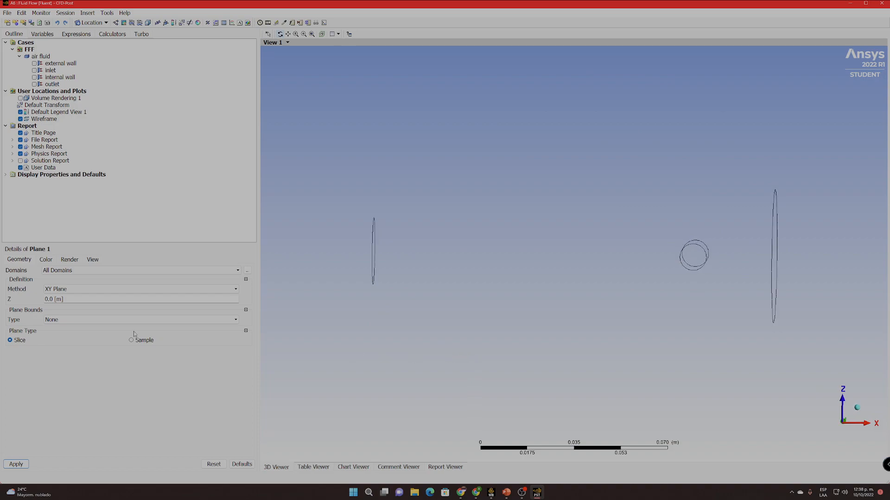
{"action": "left_click", "coordinate": [61, 292]}
{"action": "left_click", "coordinate": [55, 310]}
{"action": "left_click", "coordinate": [16, 465]}
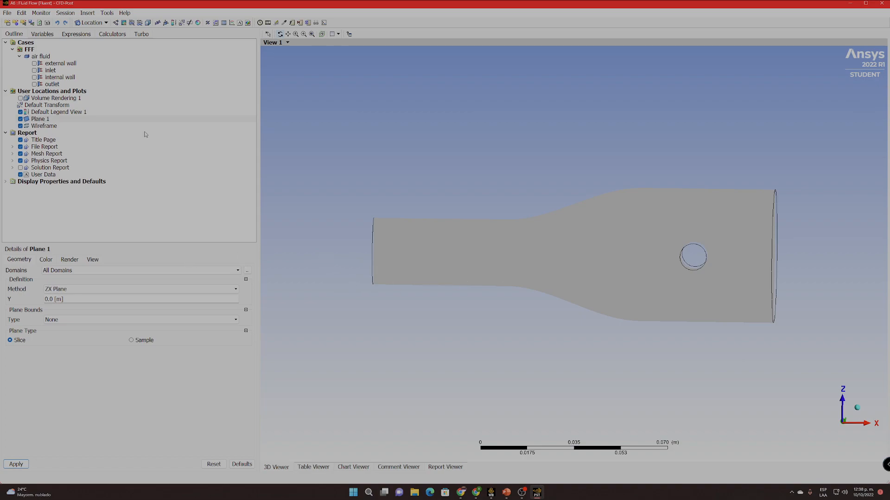
- Hide Plane 1 and create a contour of Temperature on it with 100 contours
{"action": "left_click", "coordinate": [20, 119]}
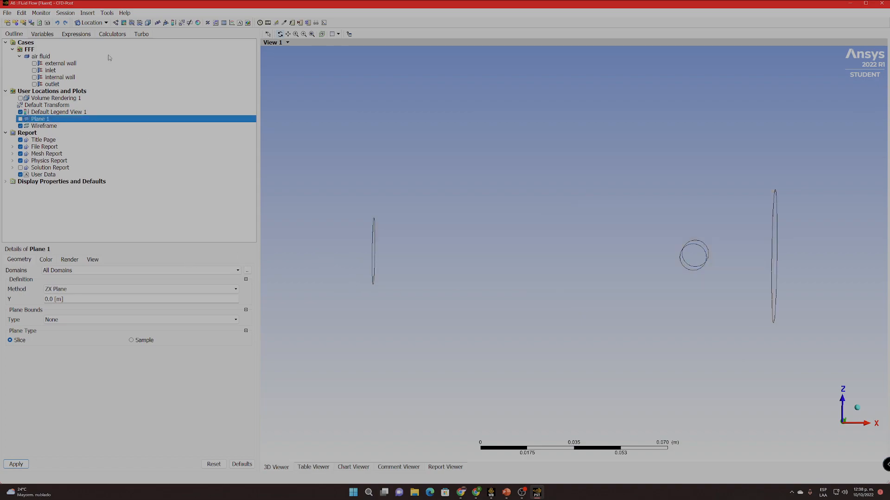
{"action": "left_click", "coordinate": [124, 23]}
{"action": "left_click", "coordinate": [146, 54]}
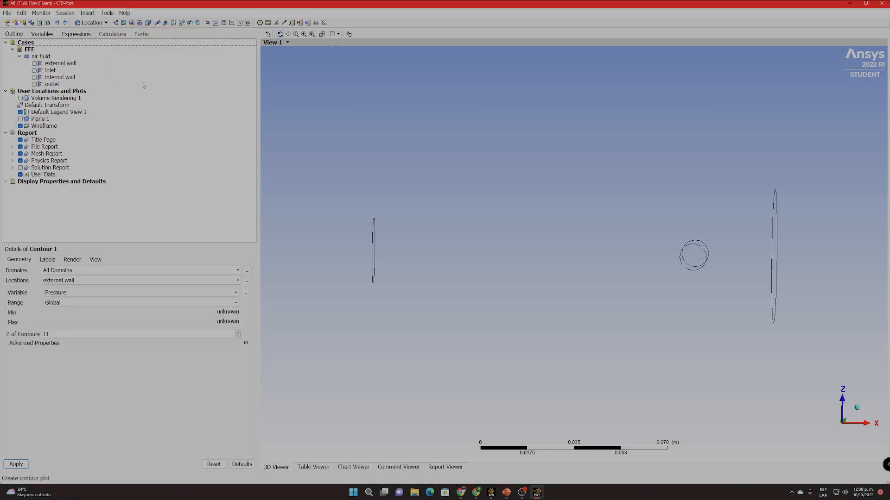
{"action": "left_click", "coordinate": [61, 281]}
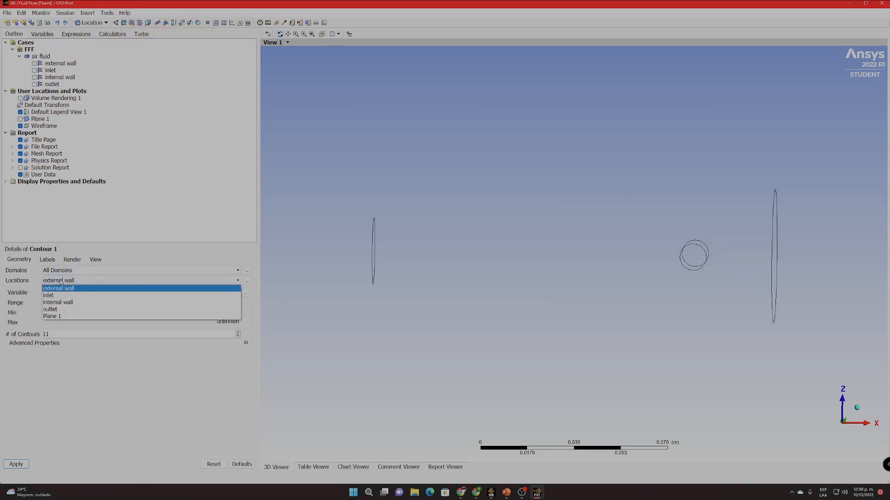
{"action": "left_click", "coordinate": [56, 317]}
{"action": "left_click", "coordinate": [59, 292]}
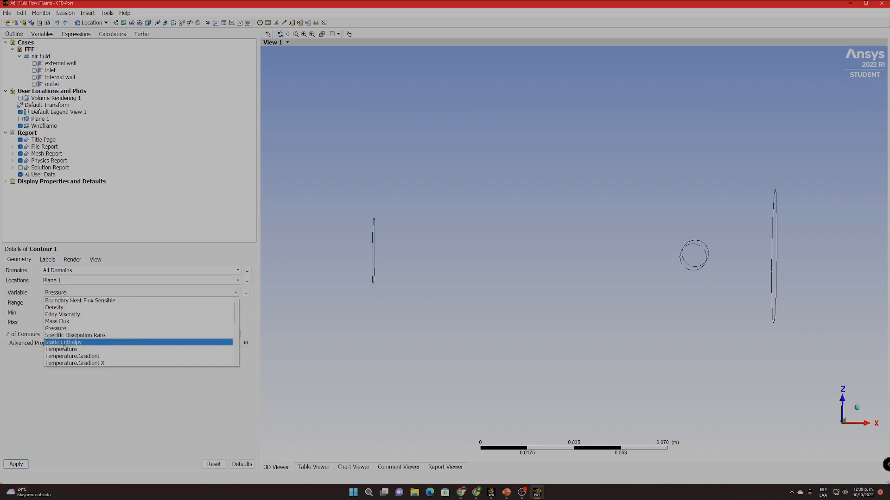
{"action": "left_click", "coordinate": [63, 349]}
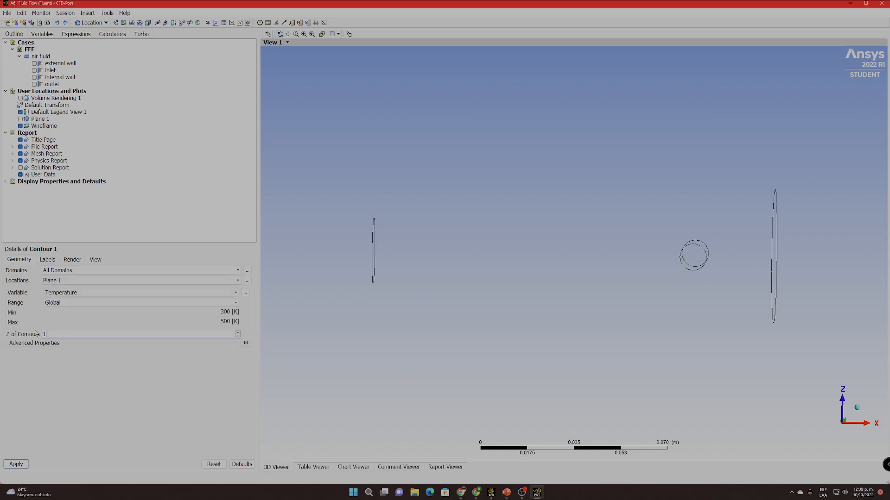
{"action": "left_click", "coordinate": [18, 464]}
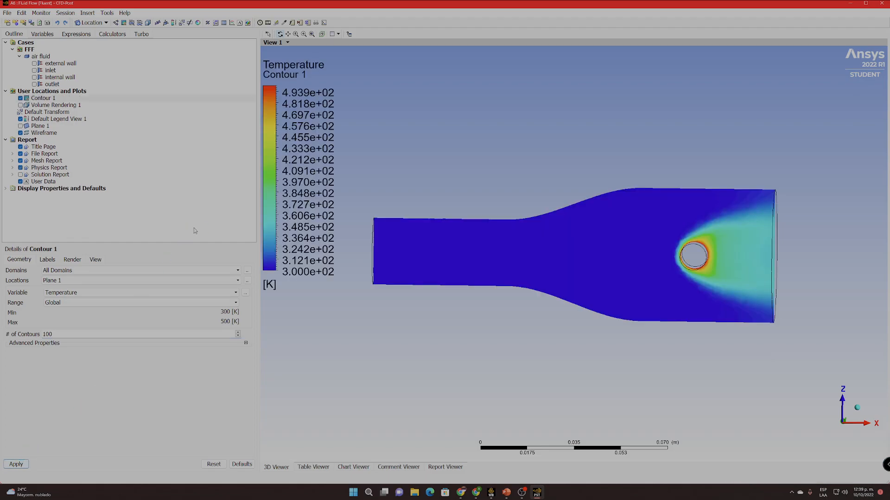
{"action": "mouse_move", "coordinate": [533, 354]}
{"action": "left_mouse_down"}
{"action": "mouse_move", "coordinate": [554, 341]}
{"action": "mouse_move", "coordinate": [529, 354]}
{"action": "left_mouse_up"}
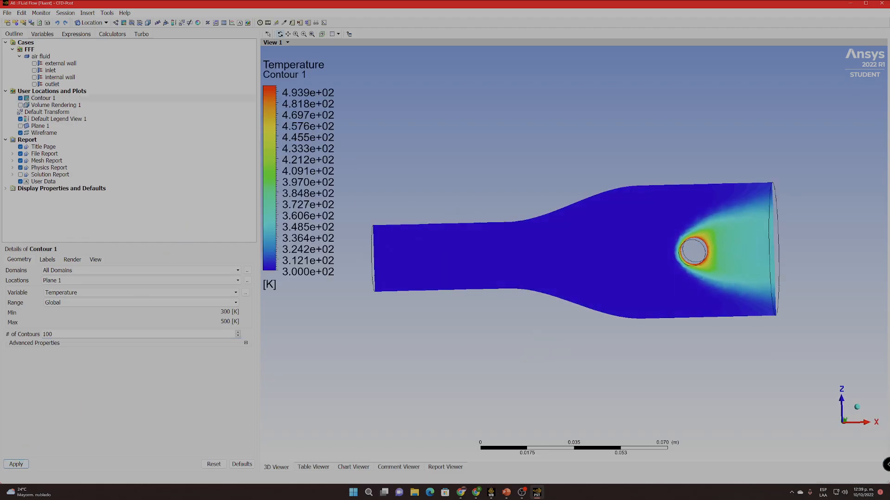
{"action": "key", "text": "alt+Tab"}
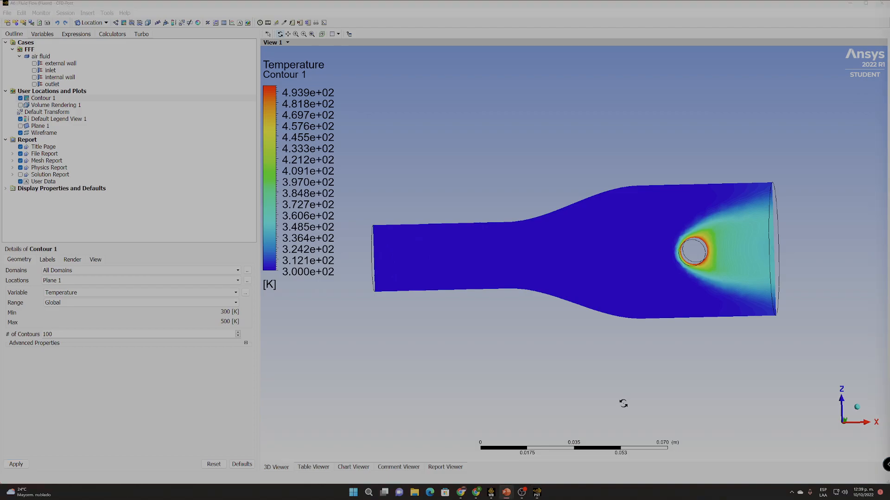
{"action": "left_click", "coordinate": [478, 339]}
{"action": "left_click_drag", "start_coordinate": [497, 341], "coordinate": [517, 340]}
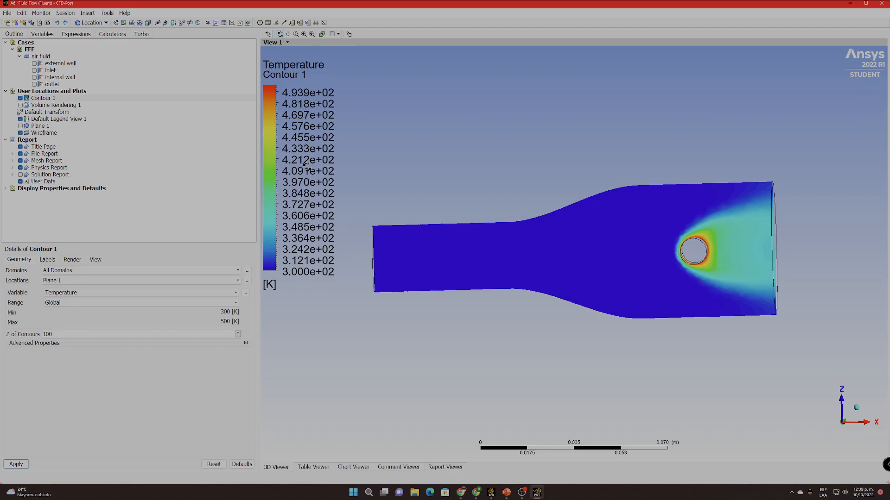
- Set the default legend's title mode to Variable and its values to Fixed format with precision 2, and apply
{"action": "left_click", "coordinate": [53, 119]}
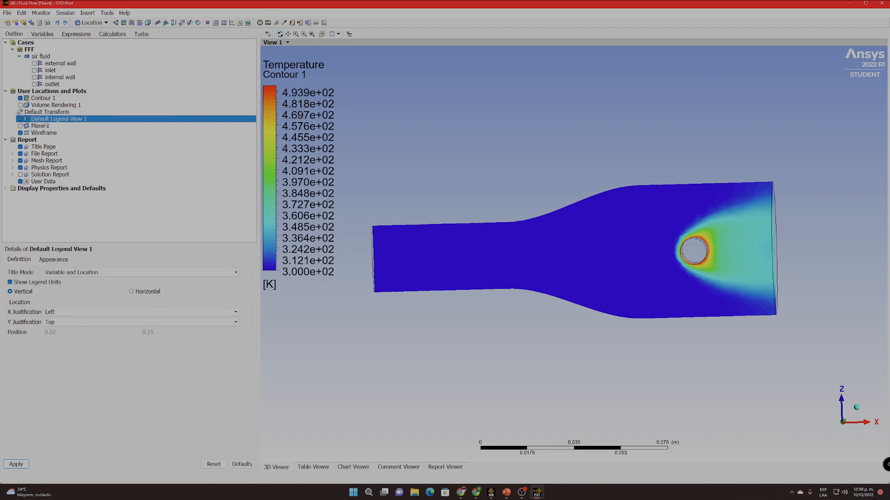
{"action": "left_click", "coordinate": [70, 273]}
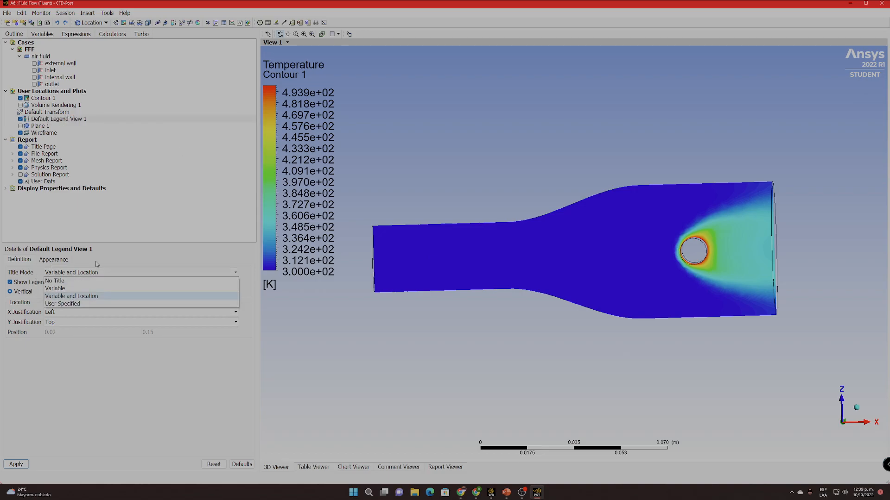
{"action": "left_click", "coordinate": [59, 290]}
{"action": "left_click", "coordinate": [54, 260]}
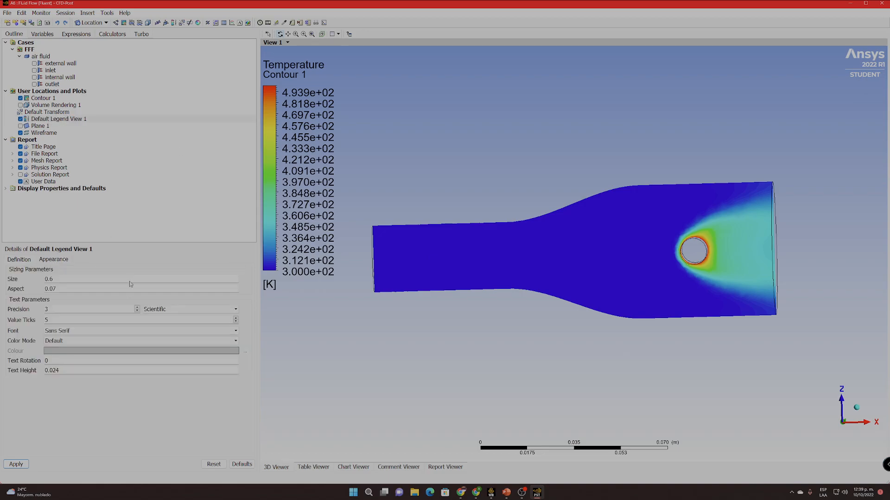
{"action": "left_click", "coordinate": [13, 466]}
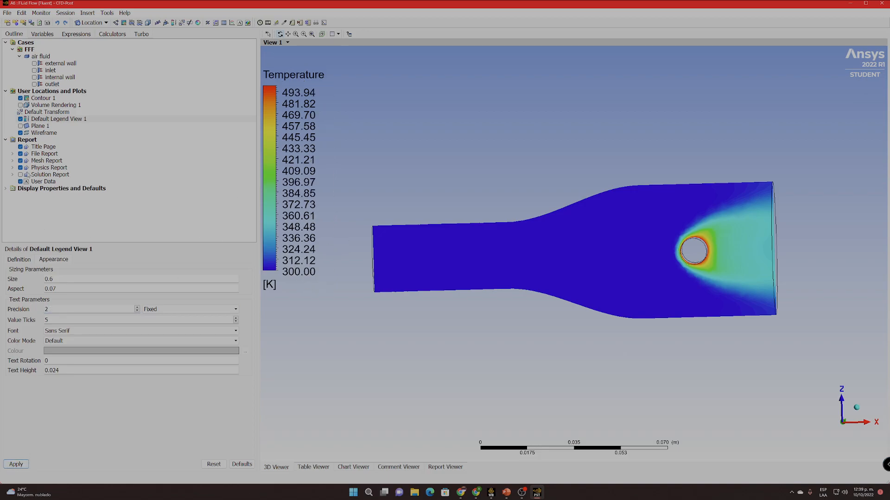
- Create a vector plot of Velocity over All Domains with air fluid as its location and apply it
{"action": "left_click", "coordinate": [41, 98]}
{"action": "left_click_drag", "start_coordinate": [440, 308], "coordinate": [460, 329]}
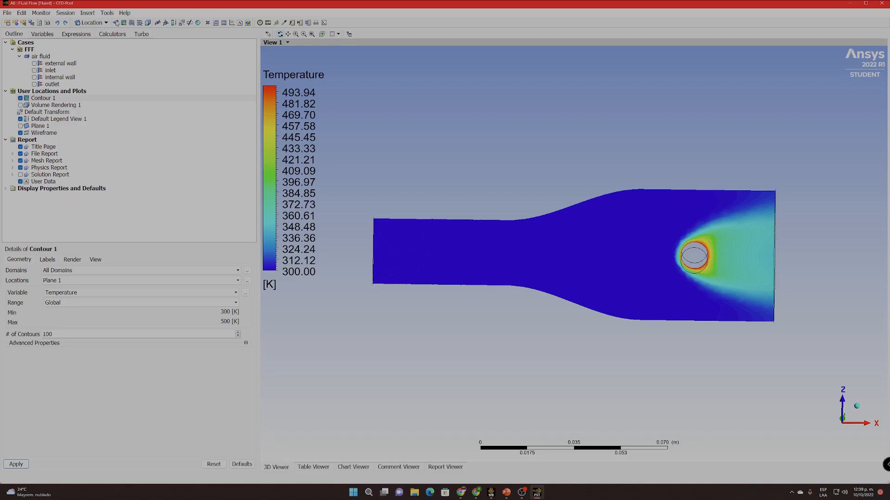
{"action": "left_click", "coordinate": [115, 22]}
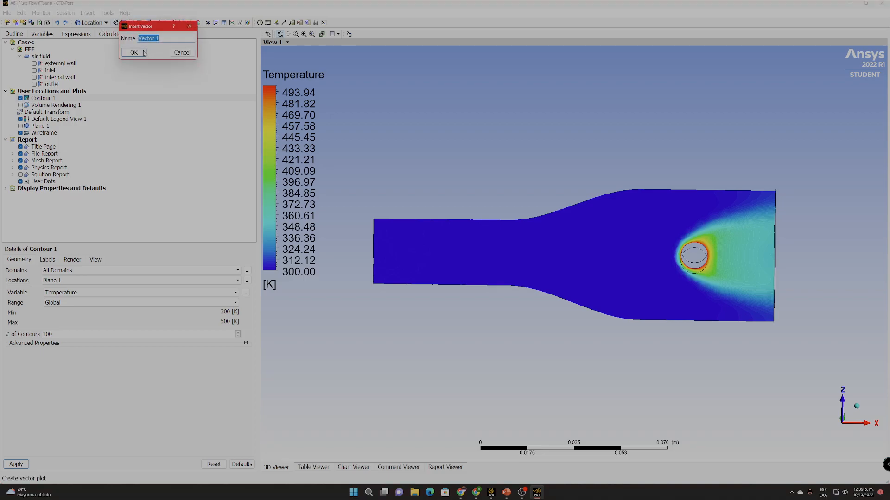
{"action": "key", "text": "Return"}
{"action": "left_click", "coordinate": [53, 289]}
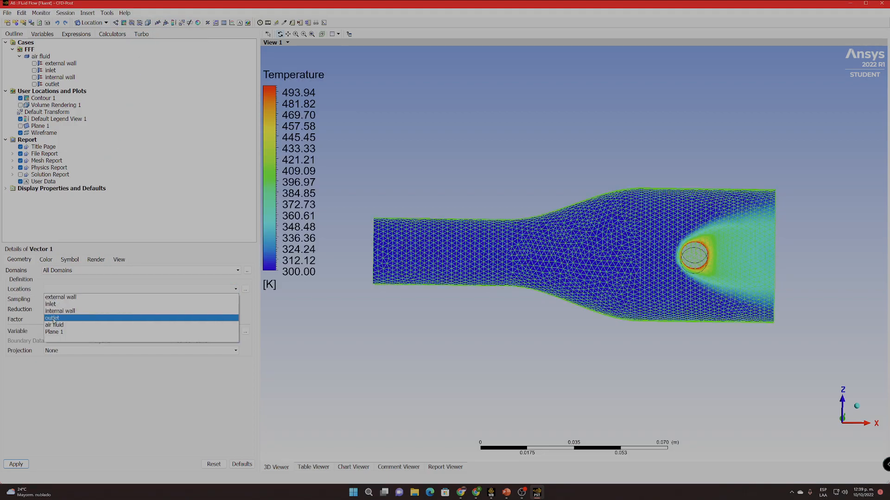
{"action": "left_click", "coordinate": [52, 294]}
{"action": "left_click", "coordinate": [16, 464]}
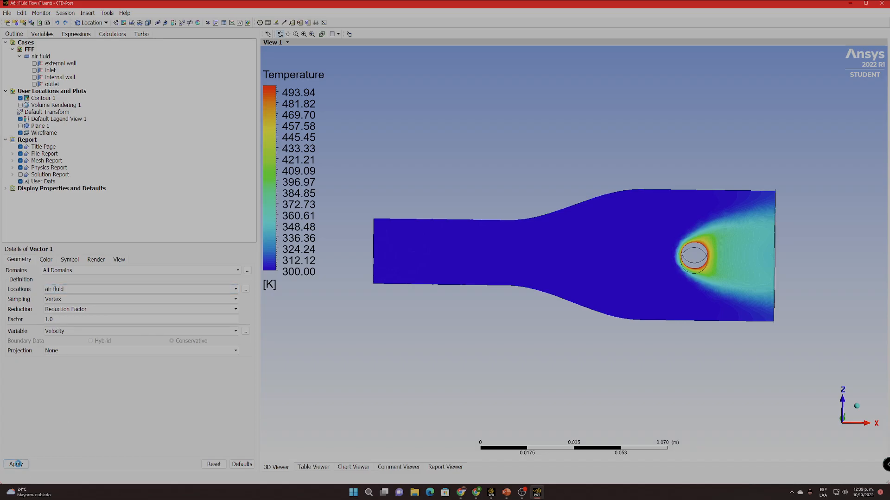
{"action": "left_click_drag", "start_coordinate": [448, 168], "coordinate": [413, 227]}
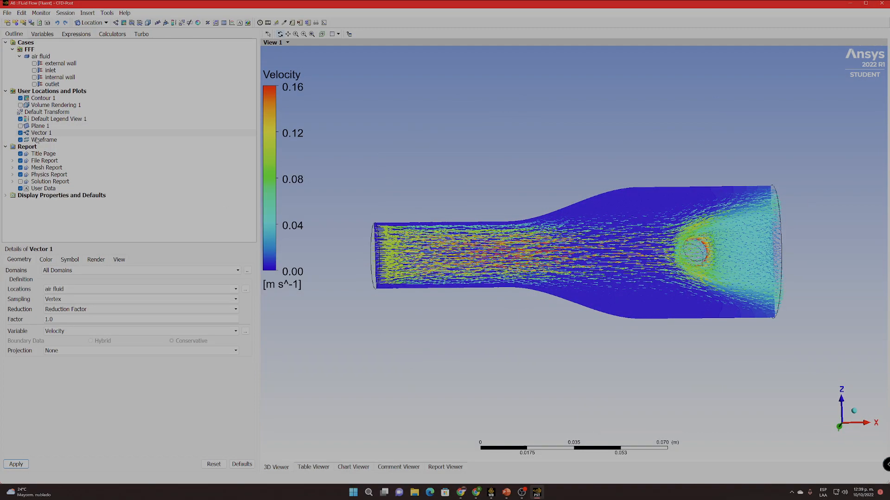
- Hide Vector 1 and create a 3D streamline of Velocity starting from the inlet with 25 equally spaced points
{"action": "left_click", "coordinate": [20, 133]}
{"action": "left_click", "coordinate": [131, 23]}
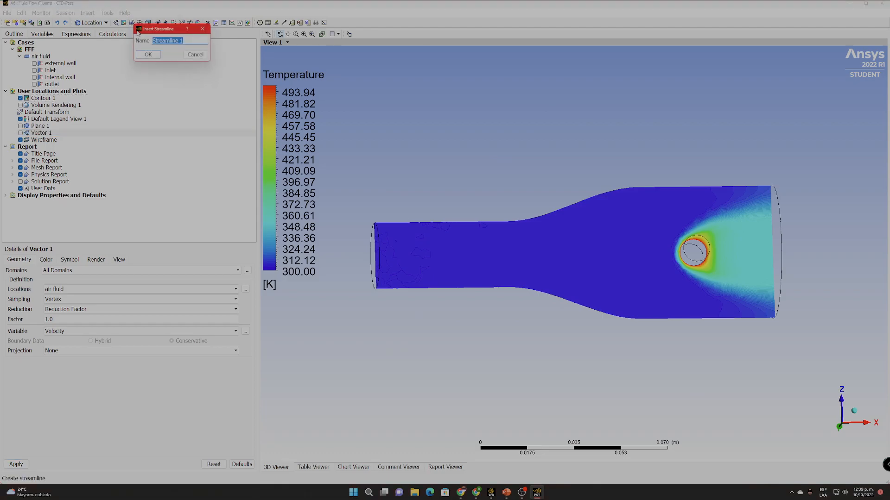
{"action": "left_click", "coordinate": [151, 56]}
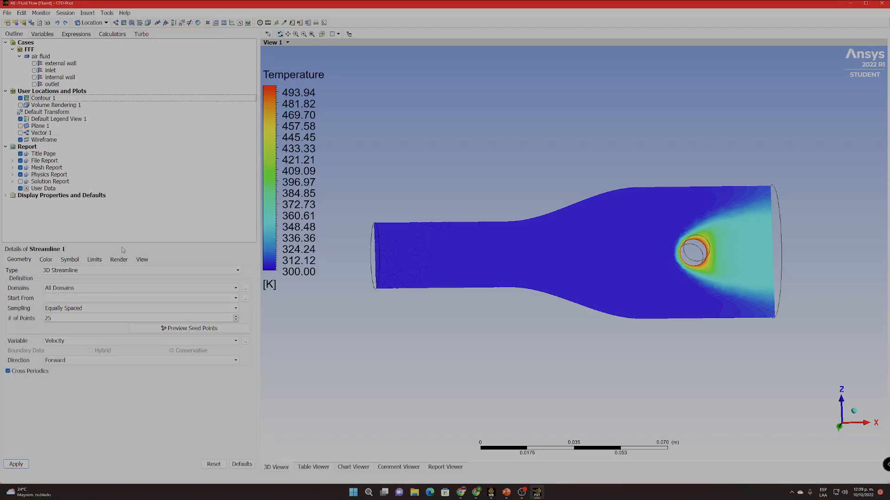
{"action": "left_click", "coordinate": [53, 299]}
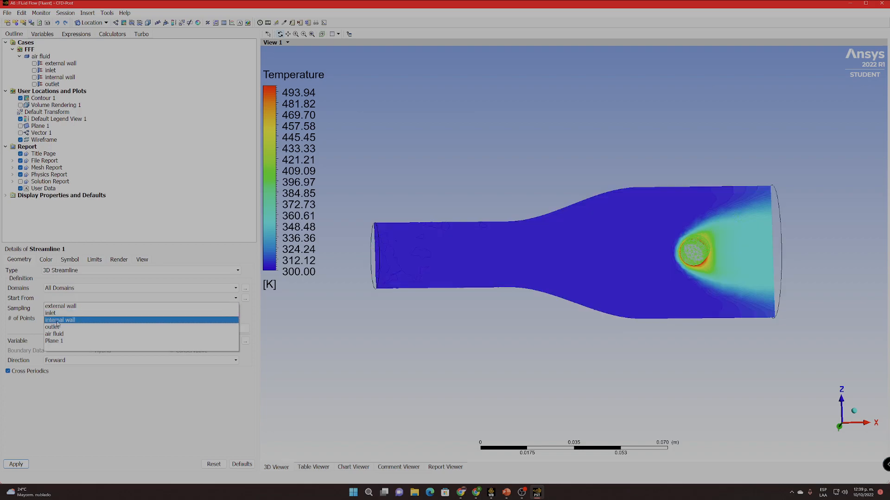
{"action": "left_click", "coordinate": [53, 316]}
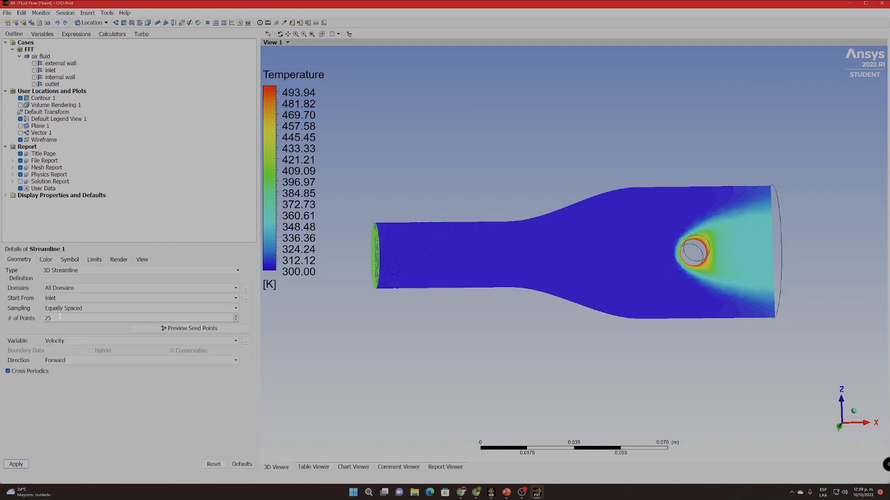
{"action": "left_click", "coordinate": [17, 464]}
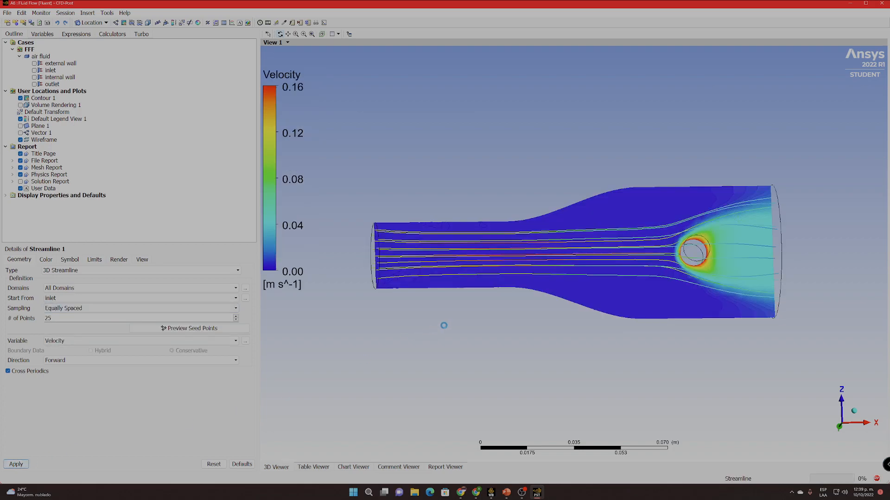
{"action": "left_click_drag", "start_coordinate": [490, 327], "coordinate": [517, 329]}
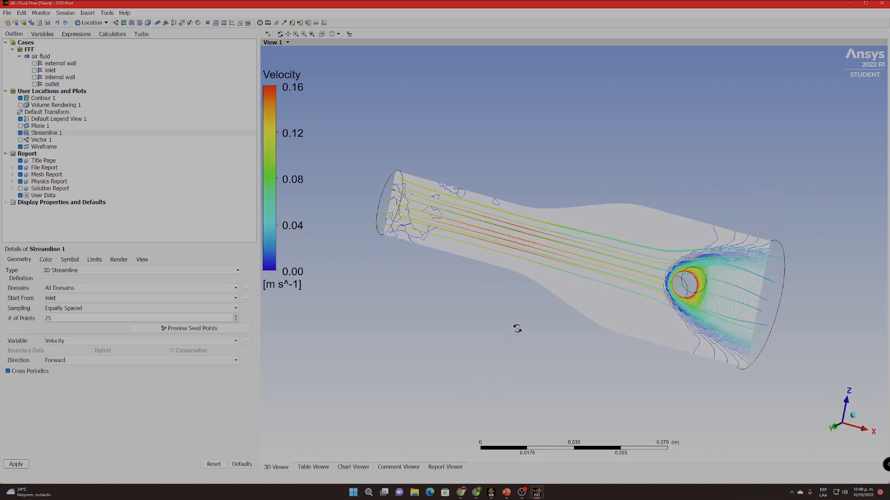
- Set the streamline's number of points to 100 and apply the change
{"action": "type", "text": "100"}
{"action": "left_click", "coordinate": [15, 464]}
{"action": "left_click_drag", "start_coordinate": [464, 357], "coordinate": [470, 317]}
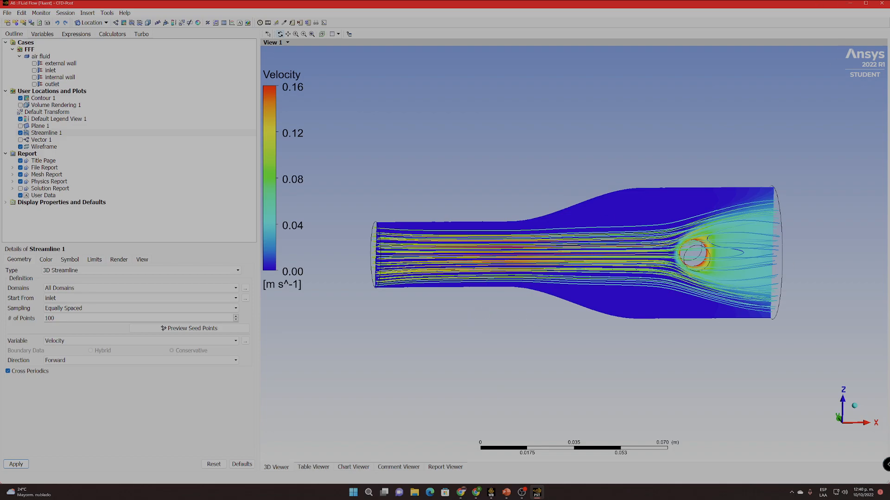
{"action": "key", "text": "alt+Tab"}
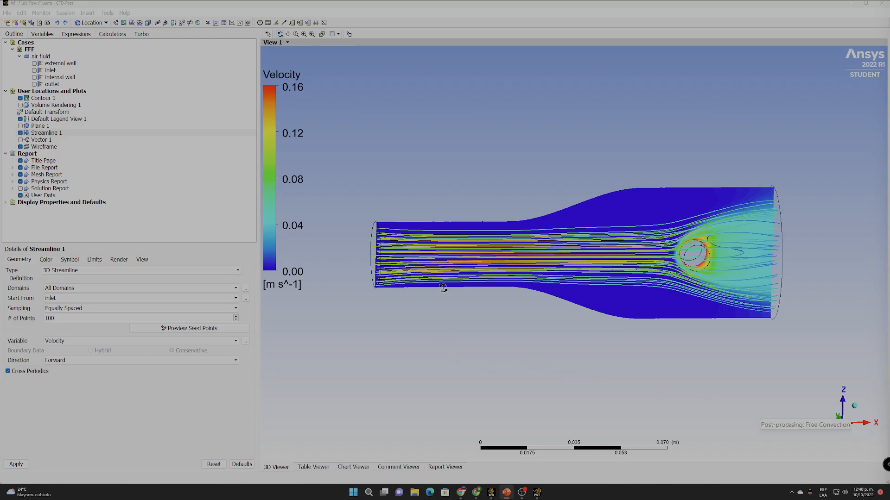
{"action": "mouse_move", "coordinate": [607, 389]}
{"action": "left_mouse_down"}
{"action": "mouse_move", "coordinate": [588, 391]}
{"action": "mouse_move", "coordinate": [644, 388]}
{"action": "mouse_move", "coordinate": [602, 397]}
{"action": "mouse_move", "coordinate": [555, 387]}
{"action": "mouse_move", "coordinate": [614, 385]}
{"action": "left_mouse_up"}
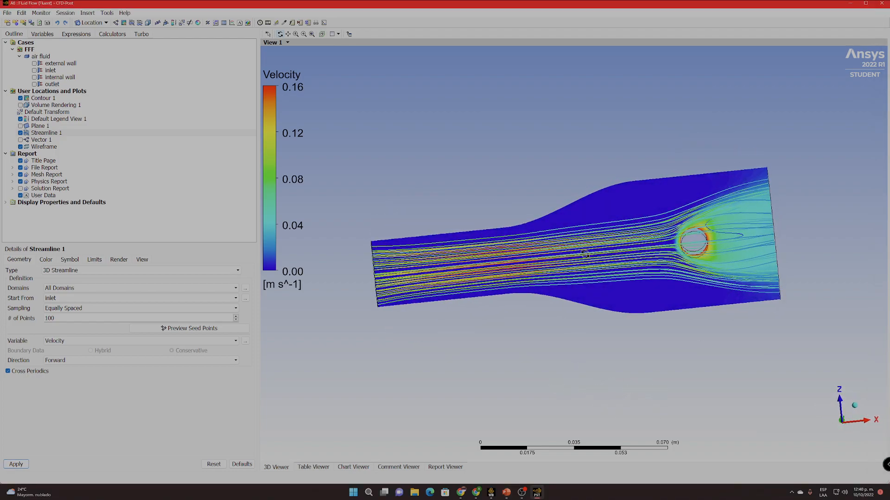
{"action": "left_click_drag", "start_coordinate": [526, 360], "coordinate": [578, 367]}
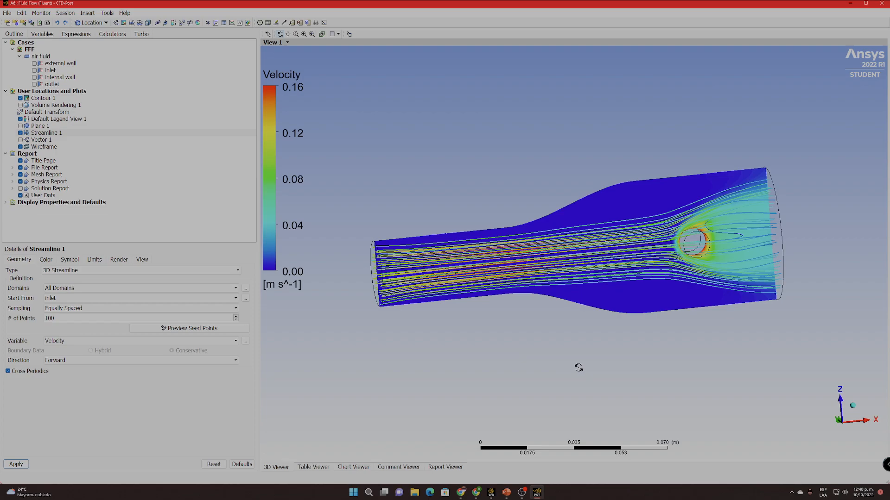